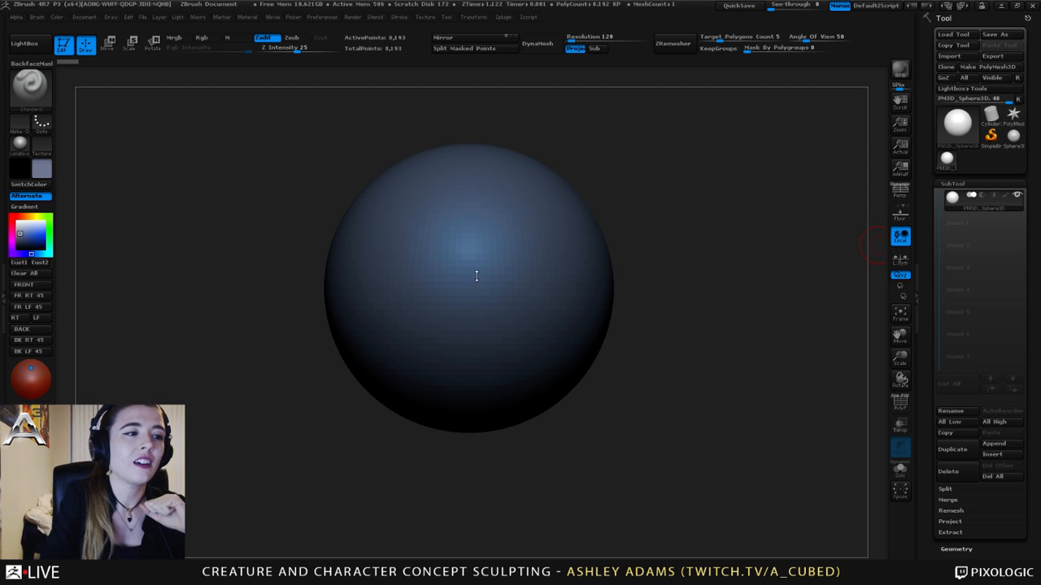
mouse_move(480, 247)
alt+right_down()
mouse_move(376, 247)
mouse_move(414, 247)
alt+right_up()
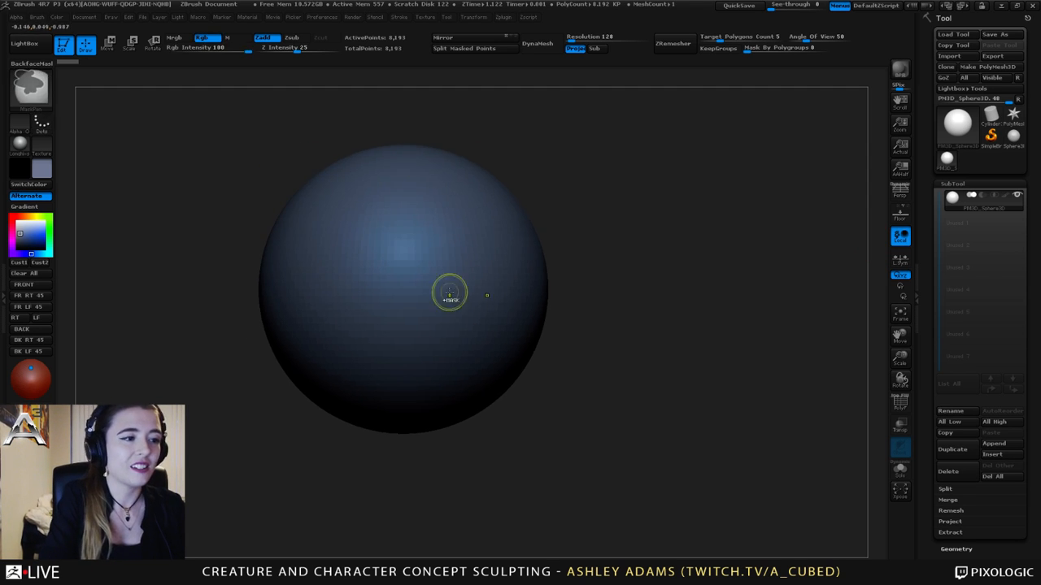
ctrl+right_drag(448, 292, 420, 258)
right_click(420, 257)
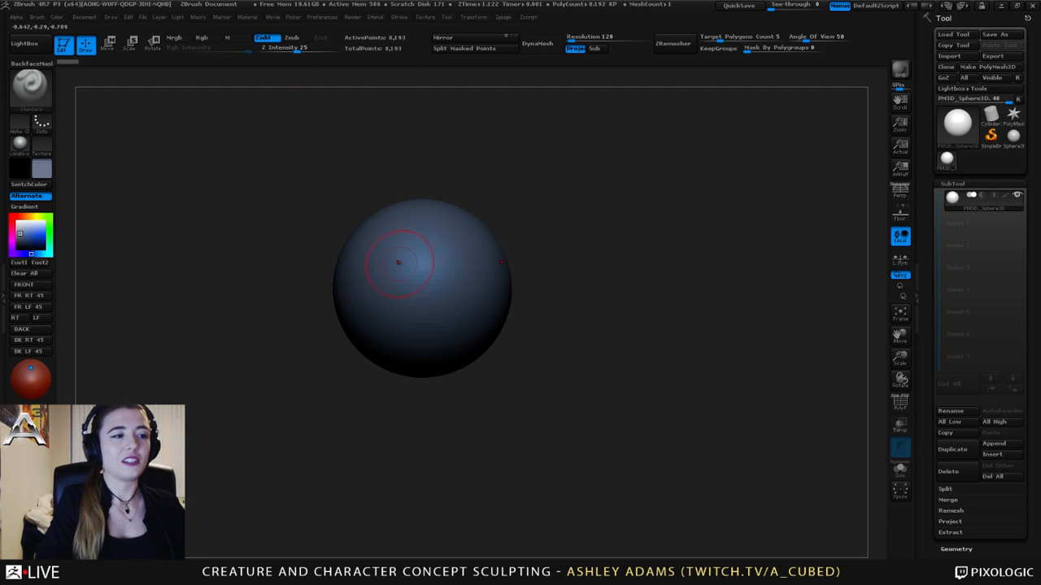
mouse_move(398, 262)
right_down()
mouse_move(459, 267)
mouse_move(451, 283)
right_up()
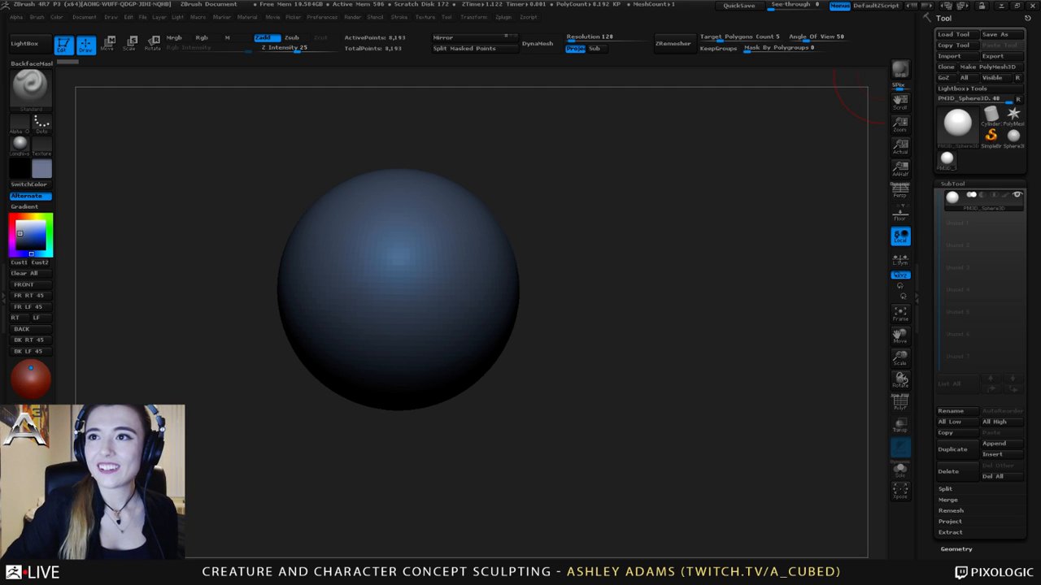
alt+drag(390, 166, 409, 164)
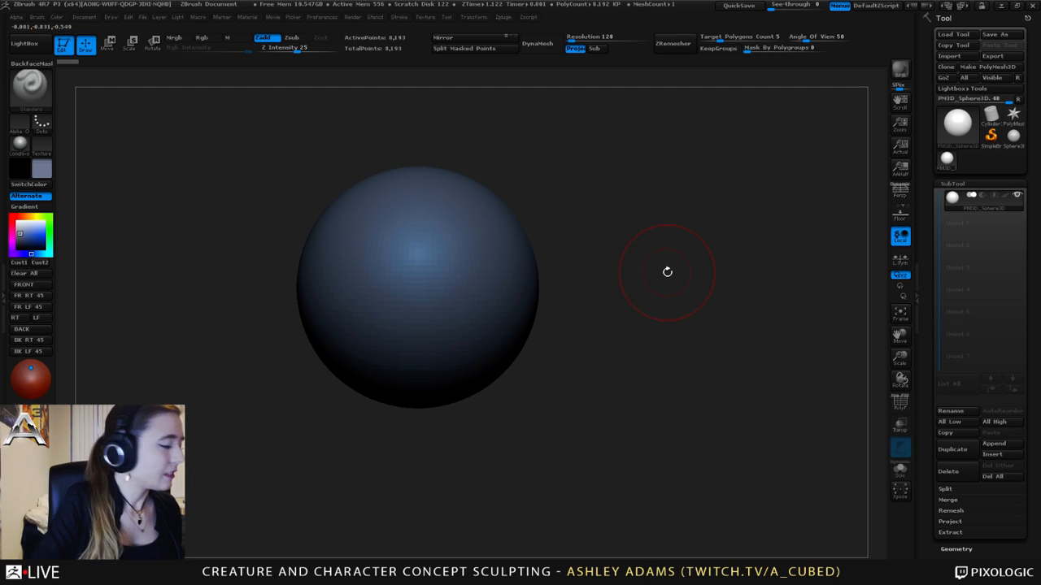
alt+drag(383, 244, 418, 245)
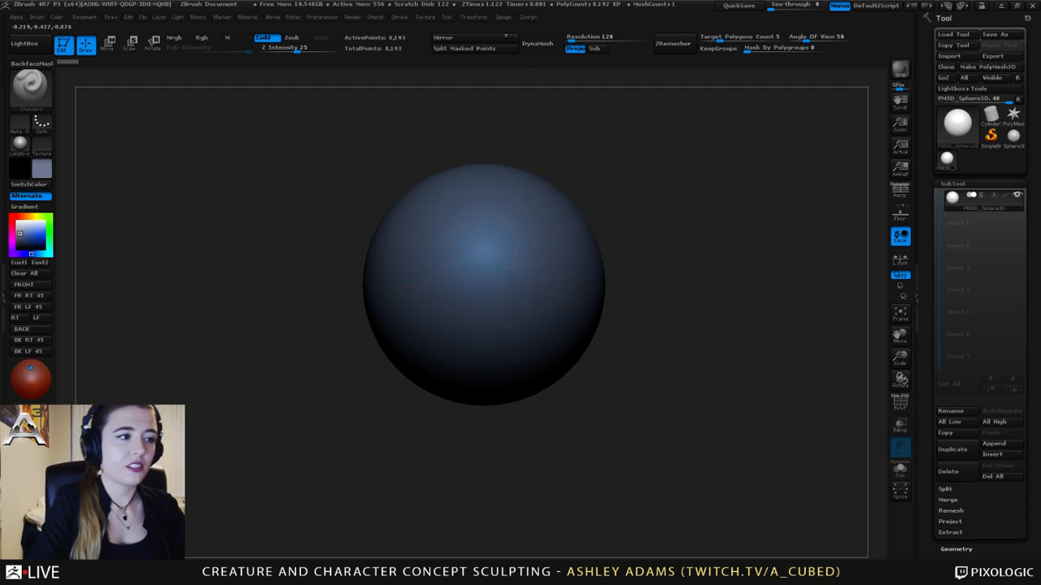
Switch to the SnakeHook brush and enlarge its draw size for broad shaping of the sphere
alt+right_drag(418, 244, 424, 244)
ctrl+right_drag(425, 245, 483, 269)
key(space)
drag(485, 273, 494, 275)
mouse_move(502, 309)
ctrl+right_down()
mouse_move(492, 305)
mouse_move(502, 323)
mouse_move(478, 318)
mouse_move(544, 261)
mouse_move(475, 262)
mouse_move(432, 288)
mouse_move(520, 284)
ctrl+right_up()
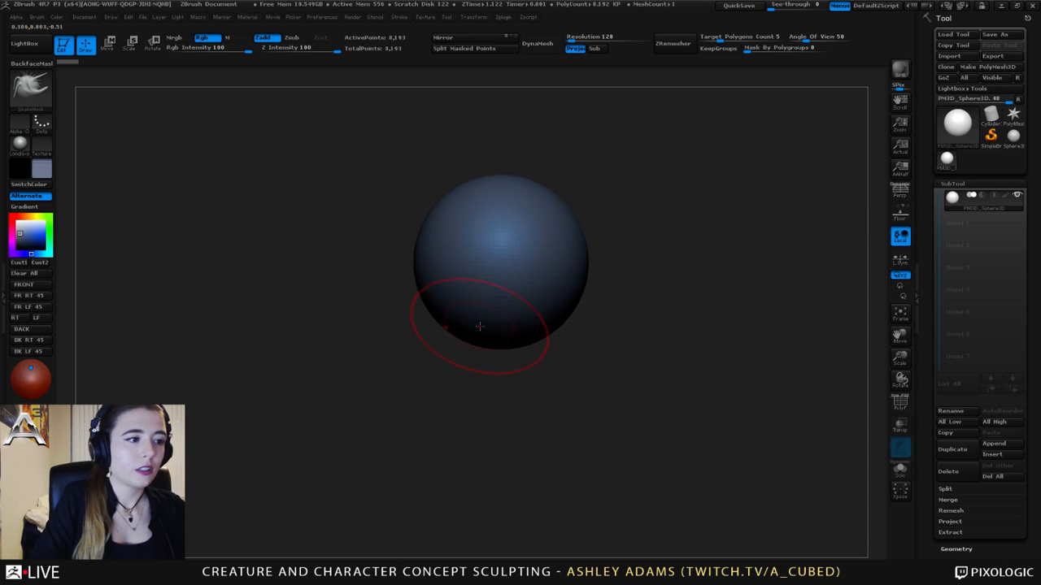
Pull the lower half of the sphere down with SnakeHook strokes into a tapered chin and fuller jaw sides
drag(479, 326, 493, 358)
drag(537, 312, 551, 318)
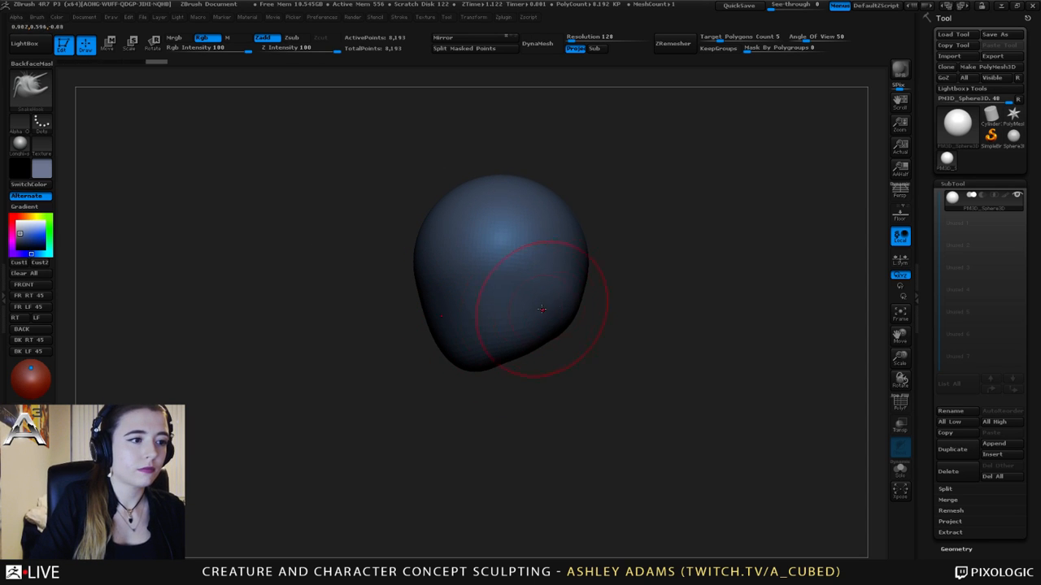
mouse_move(543, 309)
right_down()
mouse_move(574, 305)
mouse_move(557, 317)
right_up()
drag(466, 349, 469, 368)
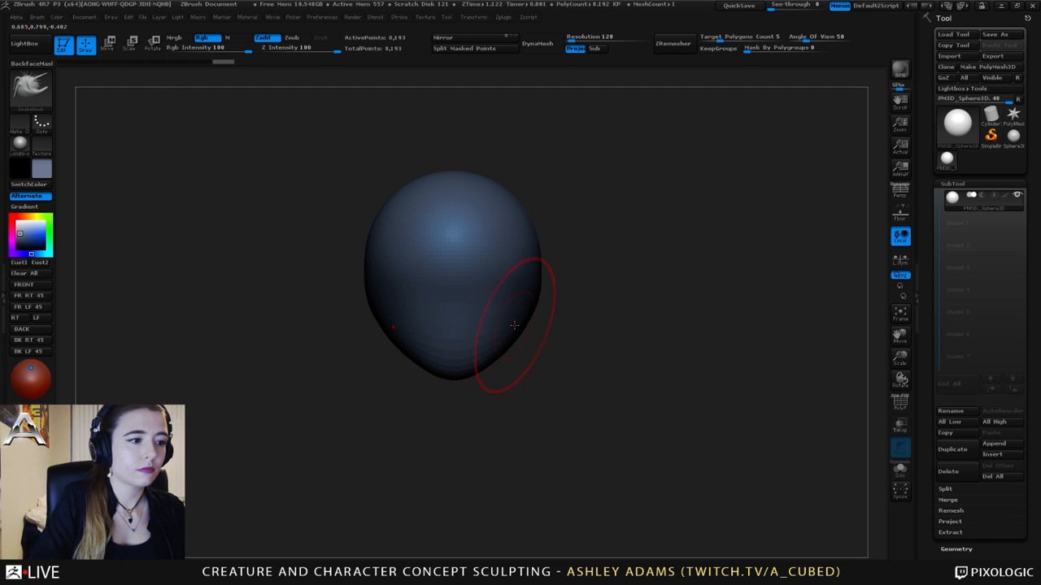
drag(514, 325, 525, 313)
mouse_move(540, 293)
right_down()
mouse_move(620, 283)
mouse_move(529, 299)
mouse_move(494, 244)
right_up()
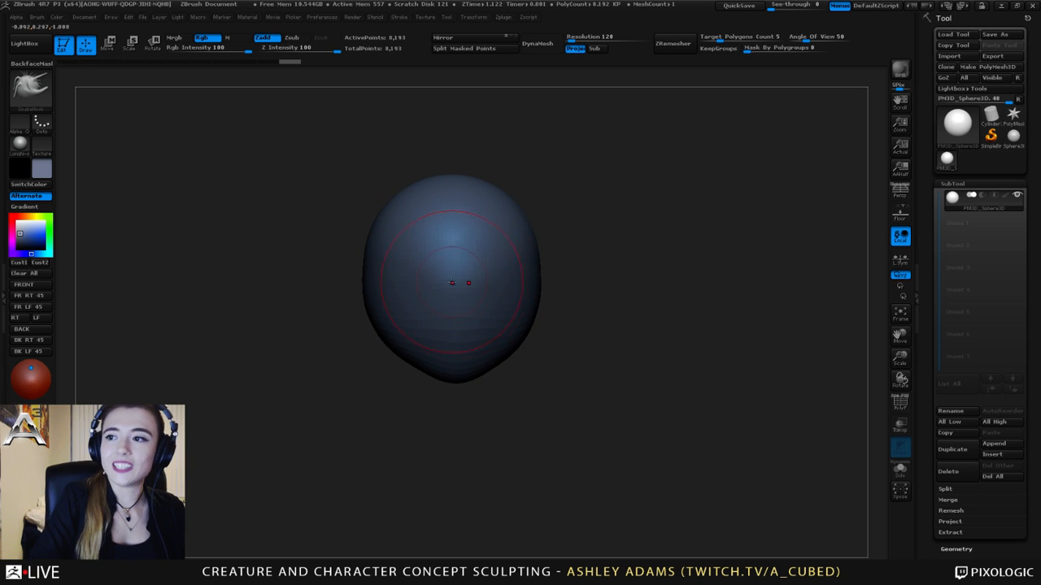
Push the underside of the head inward behind the chin to define the jaw and lower skull
mouse_move(452, 282)
right_down()
mouse_move(503, 294)
mouse_move(522, 314)
mouse_move(499, 336)
mouse_move(483, 245)
mouse_move(527, 295)
mouse_move(502, 293)
right_up()
drag(608, 284, 599, 309)
right_drag(599, 309, 632, 312)
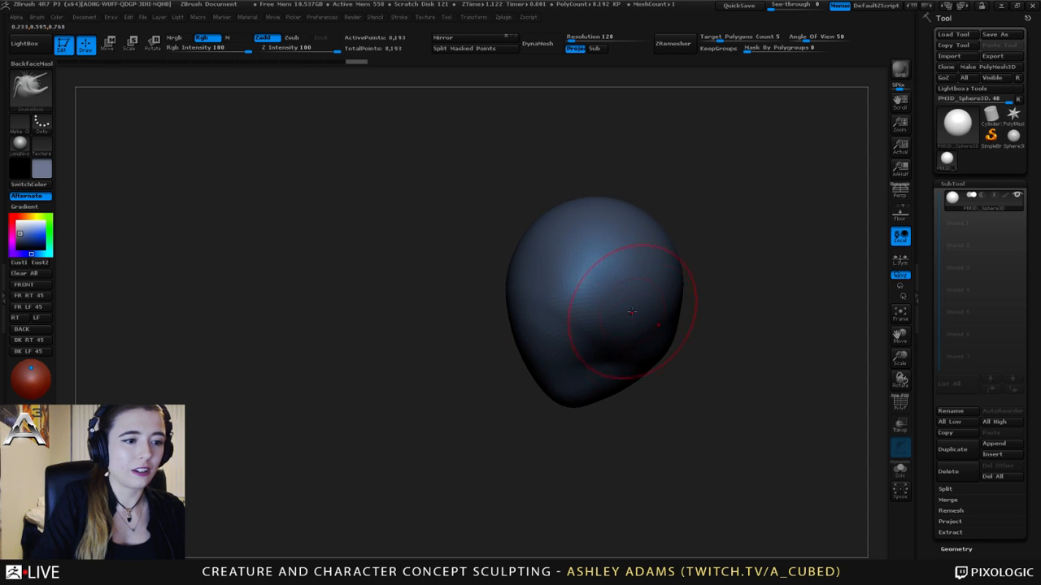
drag(628, 321, 628, 330)
mouse_move(627, 330)
right_down()
mouse_move(590, 377)
mouse_move(557, 314)
mouse_move(569, 304)
right_up()
drag(616, 320, 601, 309)
mouse_move(574, 308)
right_down()
mouse_move(690, 268)
mouse_move(499, 244)
mouse_move(518, 237)
right_up()
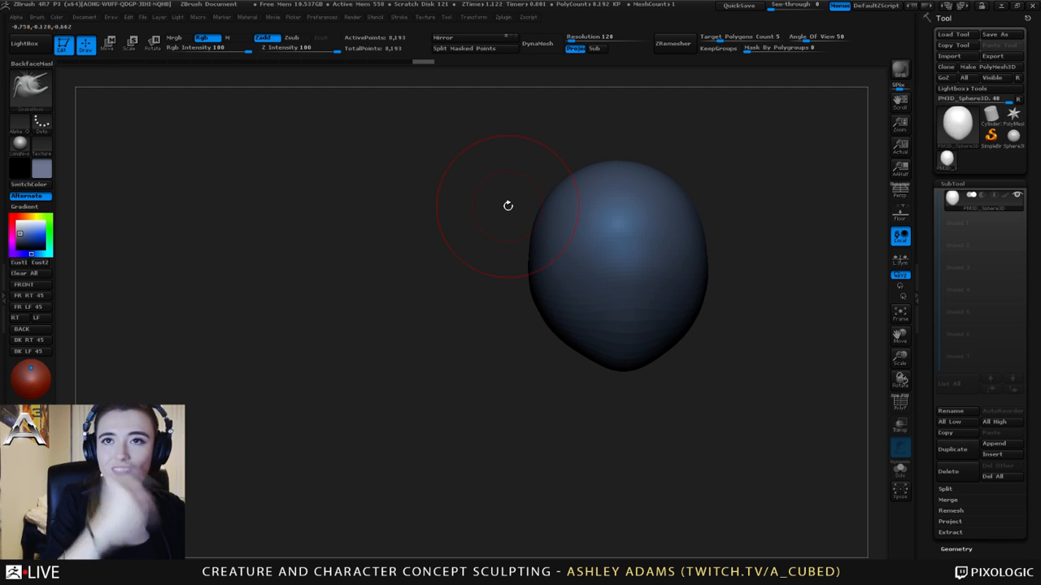
Reshape the side of the head symmetrically by dragging the outer surface behind the cheek downward
alt+drag(726, 268, 635, 285)
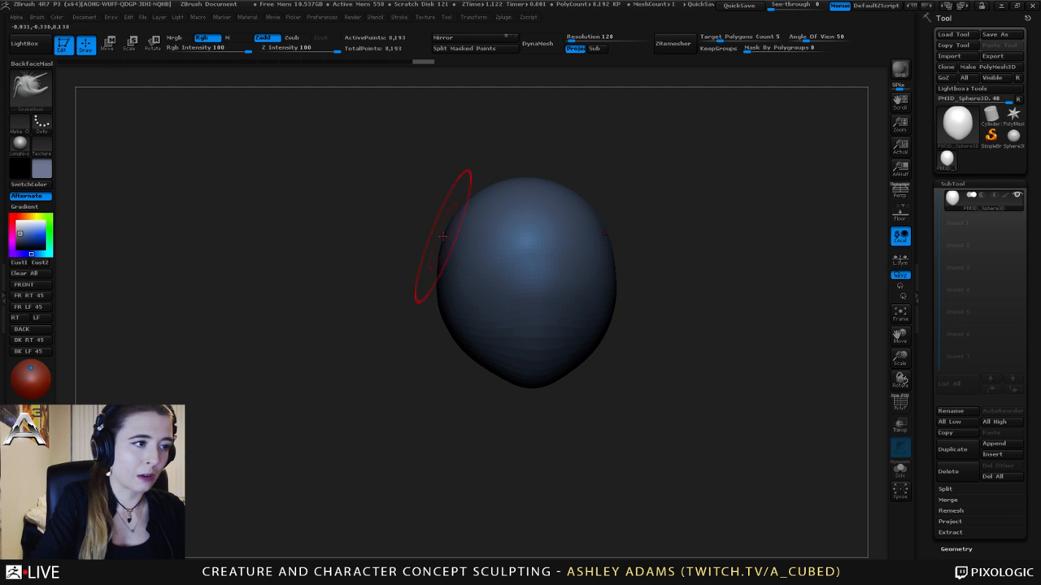
right_drag(441, 236, 428, 264)
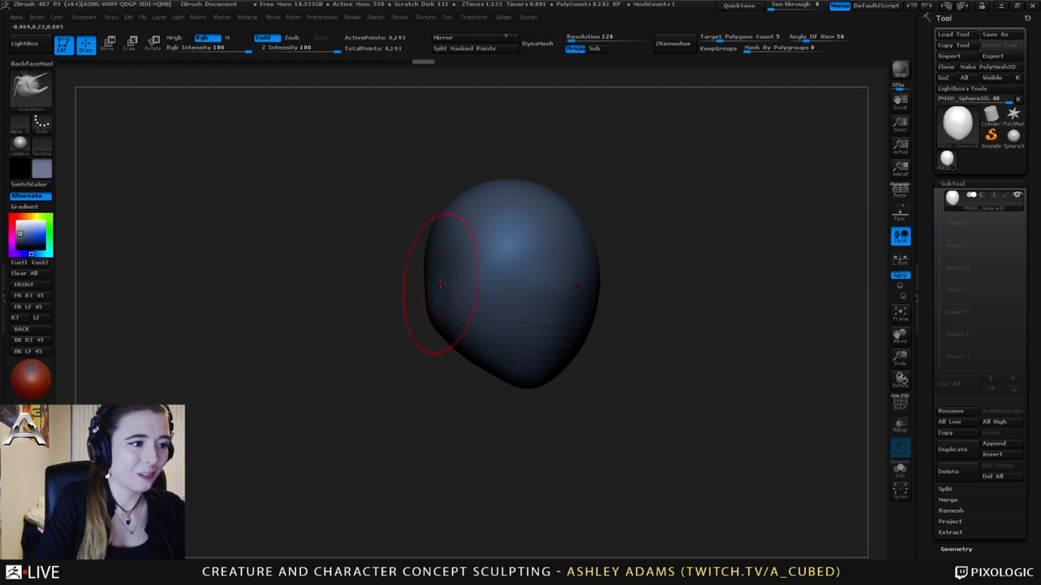
drag(440, 284, 438, 298)
mouse_move(438, 298)
right_down()
mouse_move(477, 270)
mouse_move(565, 268)
mouse_move(576, 330)
right_up()
Pull the top of the head upward into two symmetrical rounded lumps along the crown
drag(546, 195, 640, 231)
mouse_move(653, 296)
right_down()
mouse_move(558, 271)
mouse_move(600, 223)
right_up()
drag(549, 192, 575, 176)
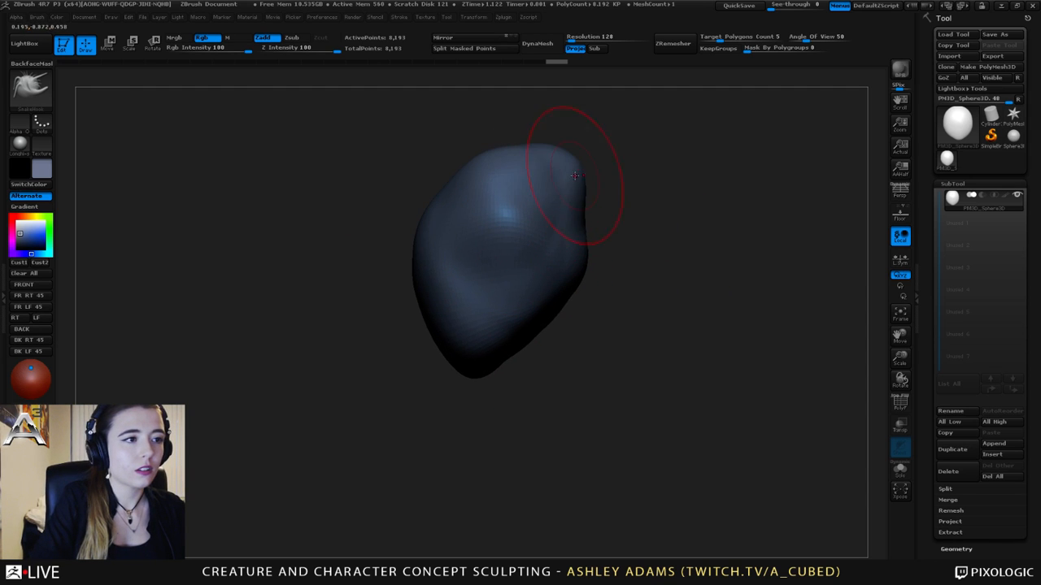
mouse_move(575, 213)
mouse_down()
mouse_move(608, 259)
mouse_move(560, 299)
mouse_up()
right_drag(560, 299, 521, 244)
drag(516, 180, 527, 165)
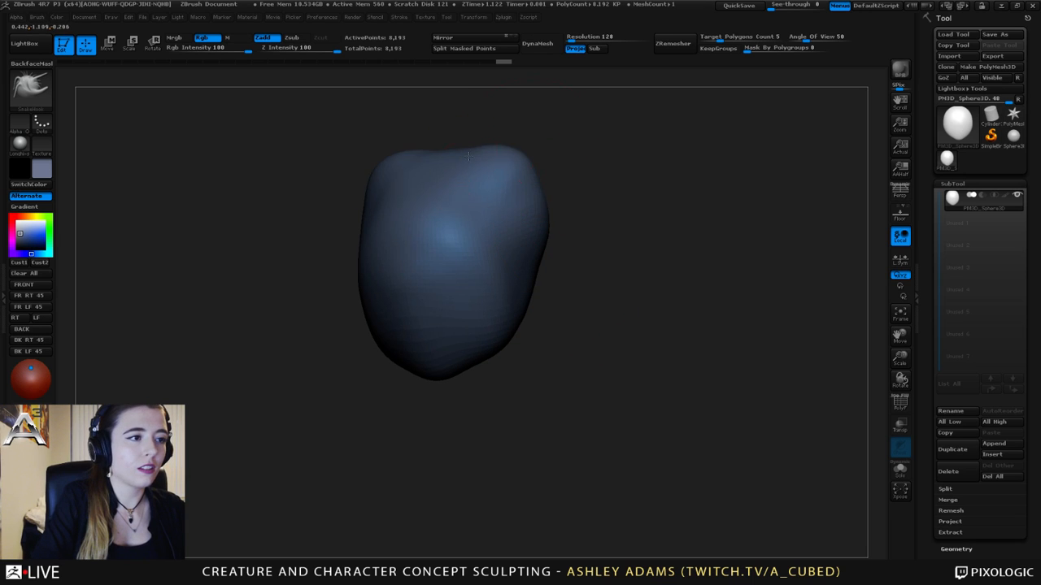
right_drag(468, 155, 499, 181)
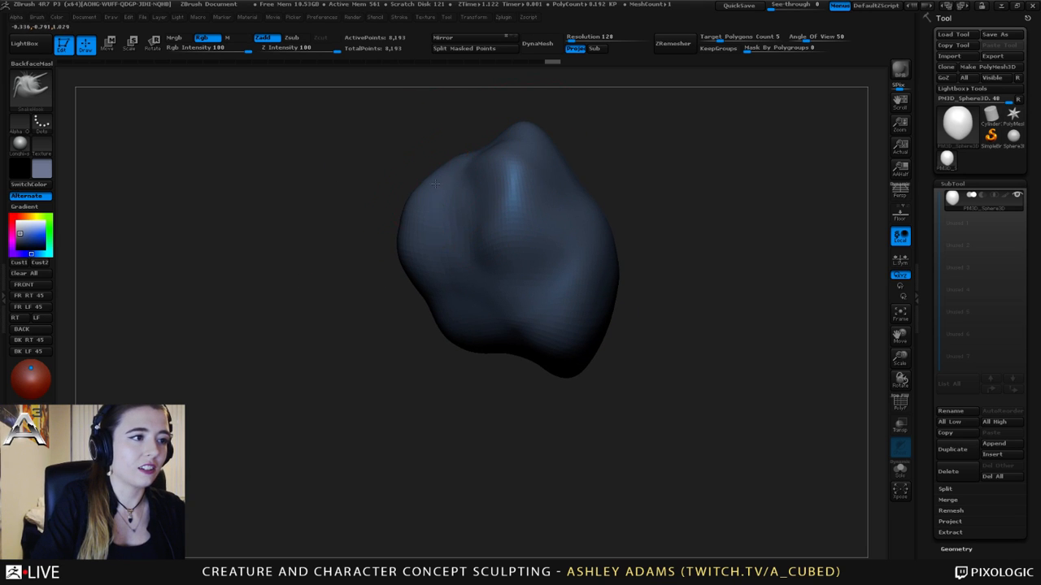
Extend the back of the skull outward and rework the side of the head behind the face
drag(435, 184, 394, 213)
mouse_move(414, 299)
mouse_down()
mouse_move(406, 337)
mouse_move(515, 260)
mouse_up()
drag(606, 273, 400, 273)
drag(475, 228, 500, 236)
drag(470, 291, 483, 318)
drag(614, 317, 528, 305)
Pull lobes down from the lower back of the head and raise the upper rear contour
drag(631, 348, 608, 336)
drag(540, 375, 549, 411)
drag(624, 338, 660, 356)
drag(623, 311, 642, 299)
drag(709, 277, 605, 259)
drag(609, 184, 624, 175)
drag(632, 203, 648, 195)
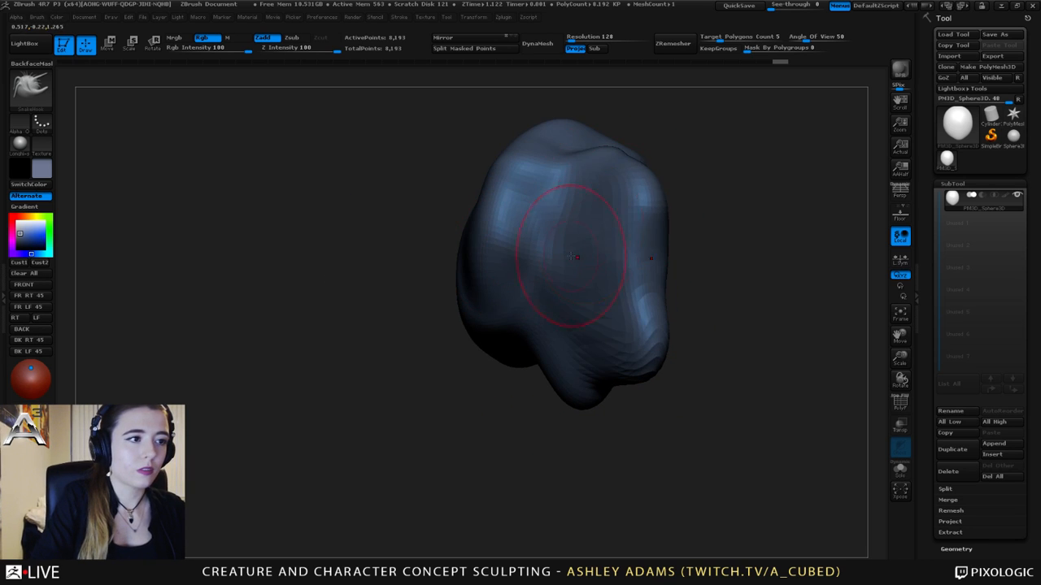
Hollow the side of the rear skull and bulk out the lower front of the face
drag(572, 257, 588, 245)
drag(423, 242, 568, 228)
drag(451, 262, 525, 272)
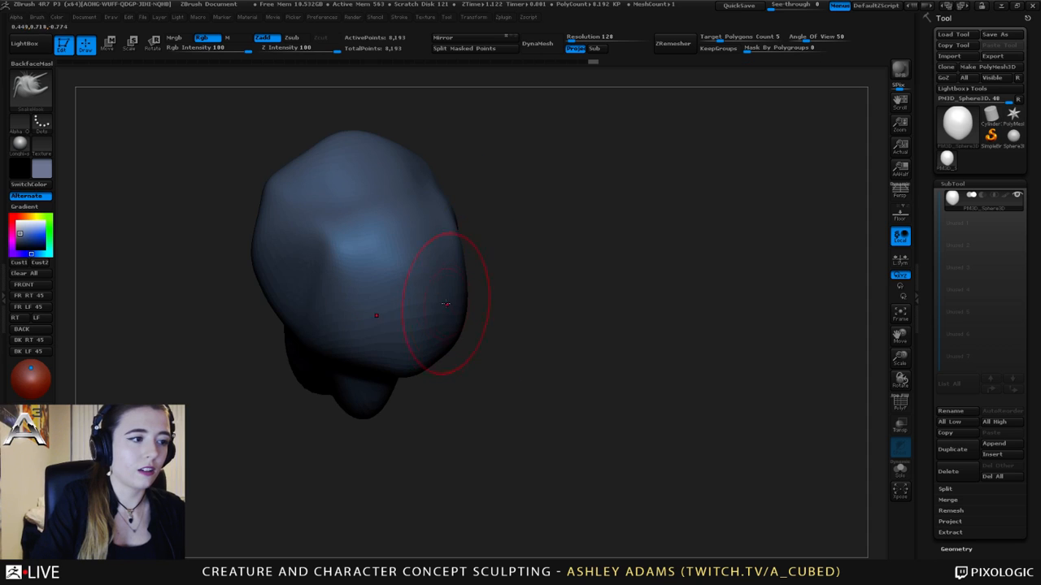
drag(448, 302, 416, 350)
mouse_move(273, 325)
mouse_down()
mouse_move(441, 312)
mouse_move(502, 252)
mouse_up()
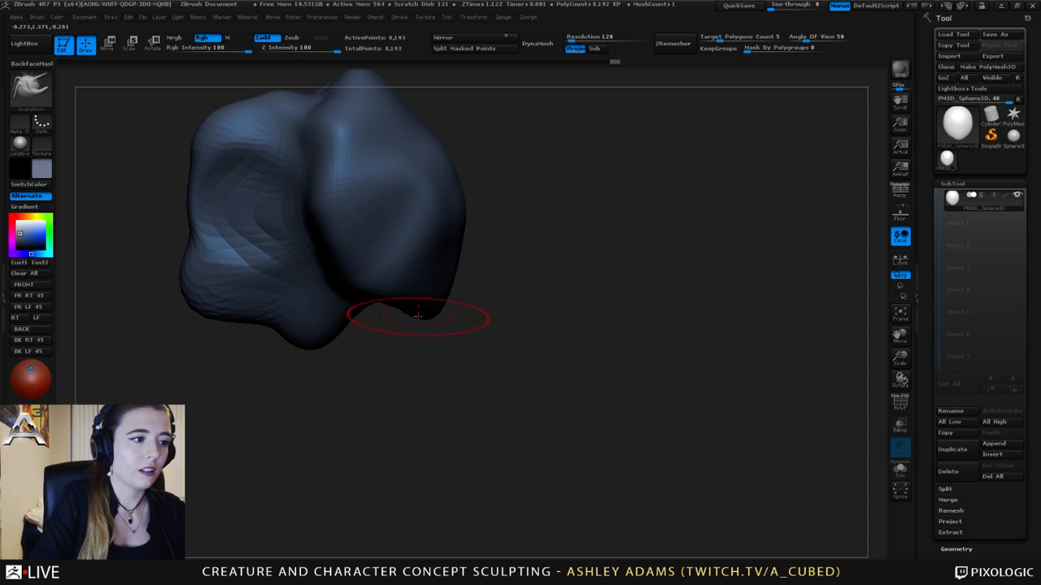
Draw the lower front of the face down into a drooping snout and adjust the brow above it
drag(418, 316, 412, 307)
drag(498, 329, 487, 381)
mouse_move(448, 312)
mouse_down()
mouse_move(466, 319)
mouse_move(433, 353)
mouse_up()
mouse_move(514, 332)
mouse_down()
mouse_move(356, 297)
mouse_move(511, 265)
mouse_move(521, 301)
mouse_up()
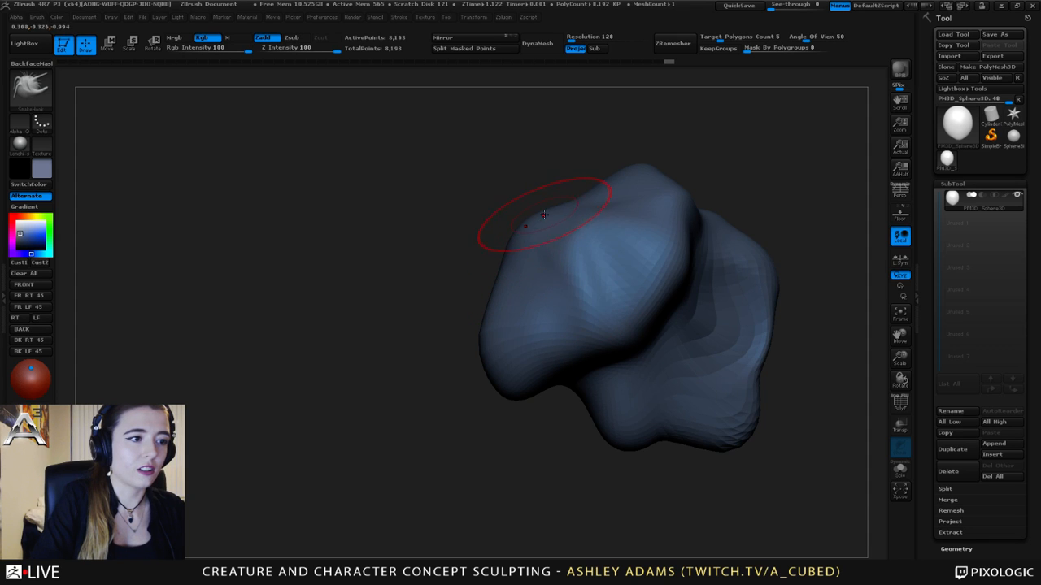
mouse_move(543, 214)
mouse_down()
mouse_move(555, 205)
mouse_move(522, 204)
mouse_up()
Shape the hollow beneath the snout and the underside of the head between face and neck
ctrl+right_drag(577, 288, 597, 244)
mouse_move(598, 243)
right_down()
mouse_move(577, 270)
mouse_move(559, 240)
mouse_move(514, 268)
mouse_move(444, 278)
mouse_move(463, 209)
mouse_move(501, 294)
right_up()
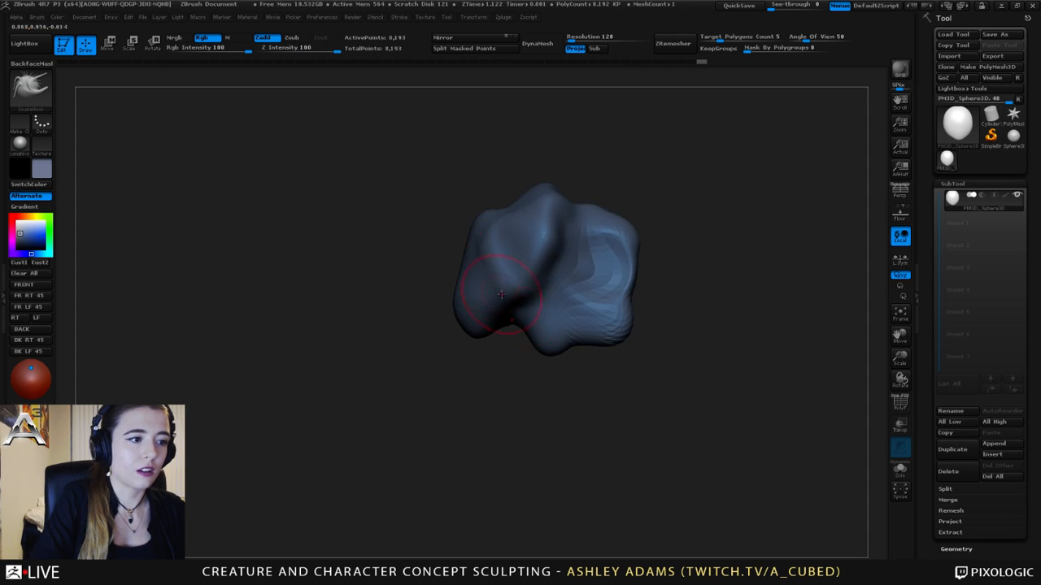
mouse_move(627, 336)
right_down()
mouse_move(639, 256)
mouse_move(571, 276)
right_up()
drag(581, 274, 593, 282)
right_drag(587, 282, 617, 314)
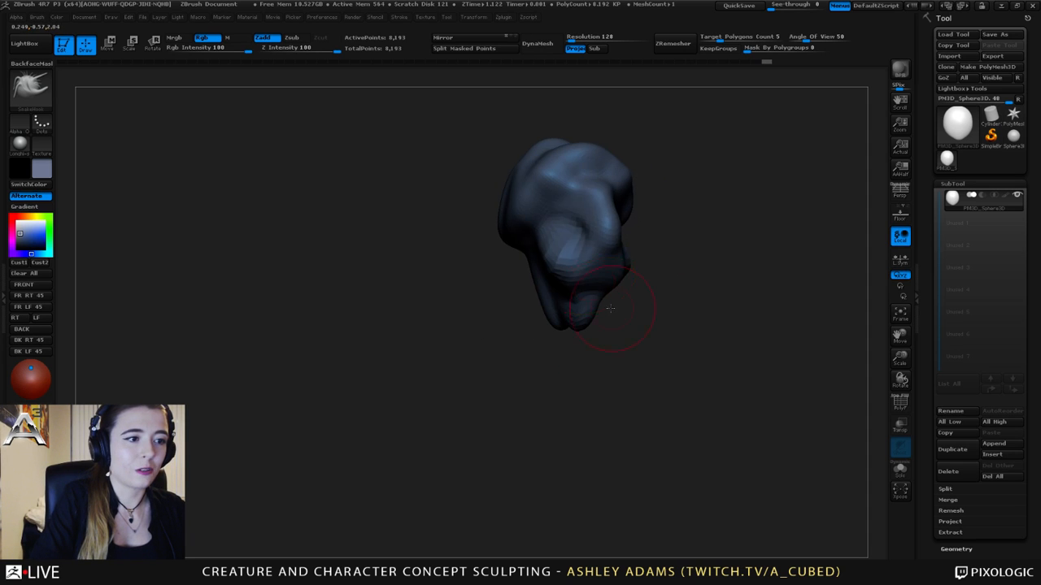
mouse_move(547, 248)
mouse_down()
mouse_move(567, 232)
mouse_move(560, 248)
mouse_up()
drag(561, 302, 541, 285)
Pull the neck base and lower rear of the head into a heavier mass behind the jaw
right_drag(541, 284, 539, 313)
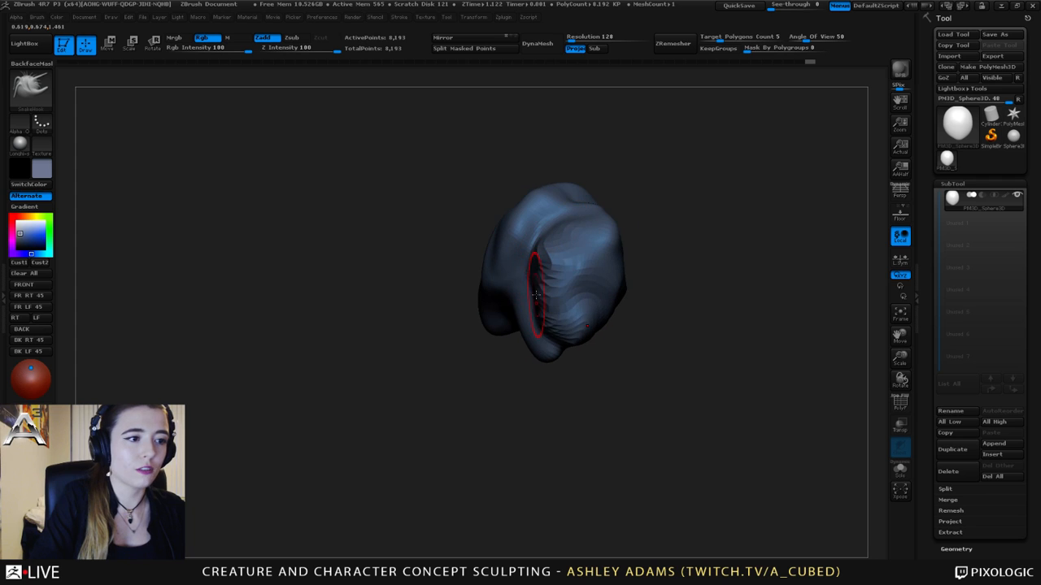
mouse_move(536, 293)
mouse_down()
mouse_move(526, 291)
mouse_move(513, 348)
mouse_up()
right_drag(513, 348, 576, 314)
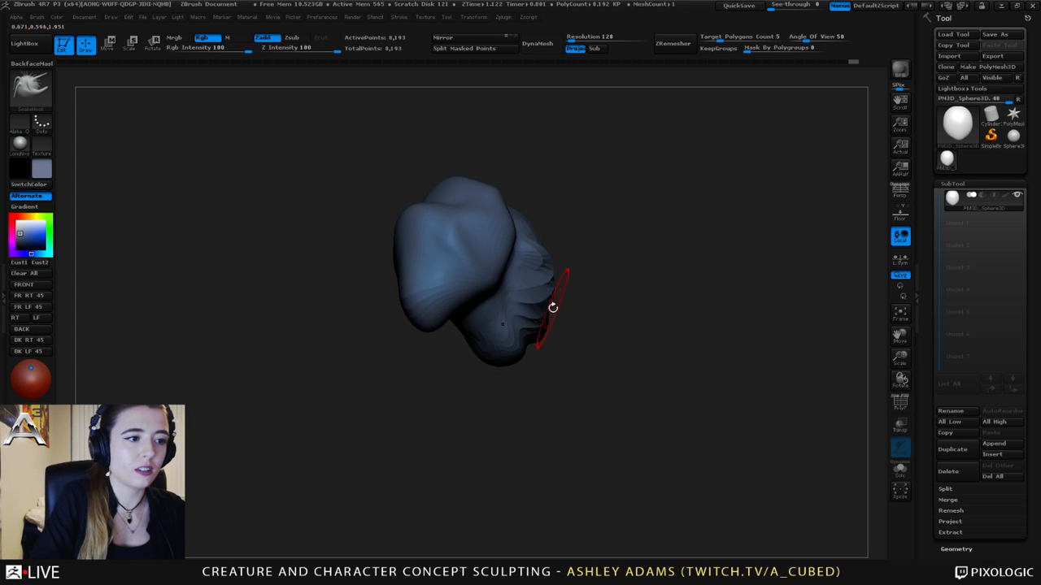
drag(522, 329, 508, 346)
right_drag(495, 285, 567, 302)
drag(487, 343, 455, 332)
right_drag(456, 325, 506, 301)
ctrl+right_drag(506, 301, 488, 358)
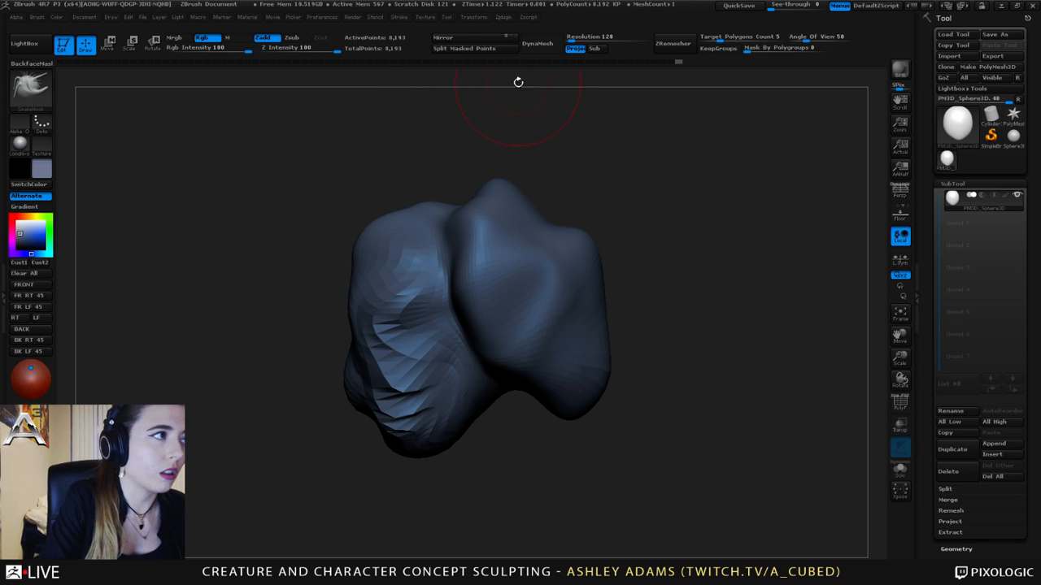
Set the DynaMesh resolution to 64 and remesh the stretched head with DynaMesh
click(568, 38)
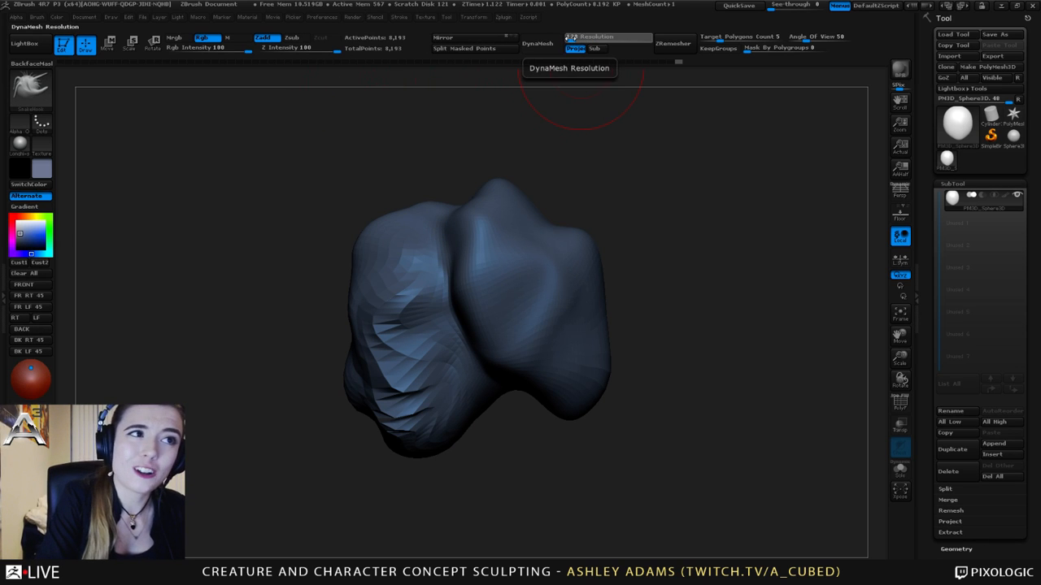
key(Return)
click(570, 38)
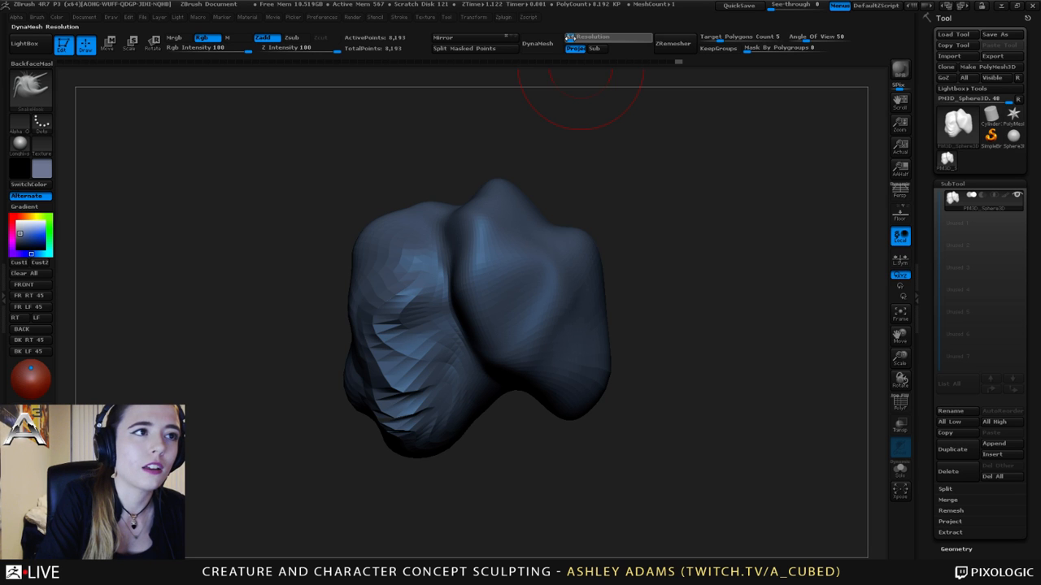
text(64)
key(Return)
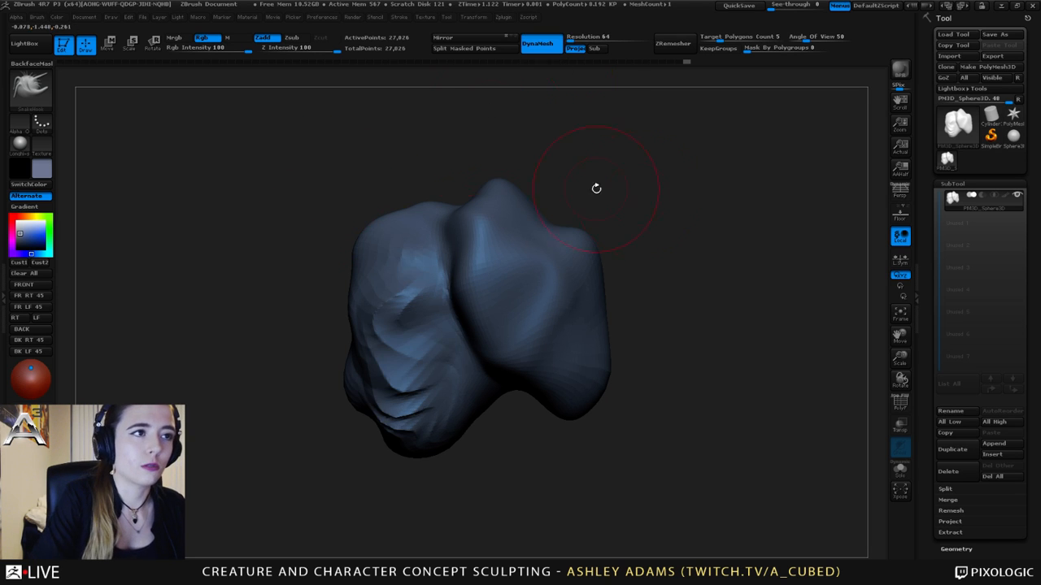
Smooth the faceted, stretched surface on the side and back of the head
mouse_move(595, 189)
mouse_down()
mouse_move(655, 228)
mouse_move(683, 231)
mouse_up()
shift+drag(407, 366, 370, 331)
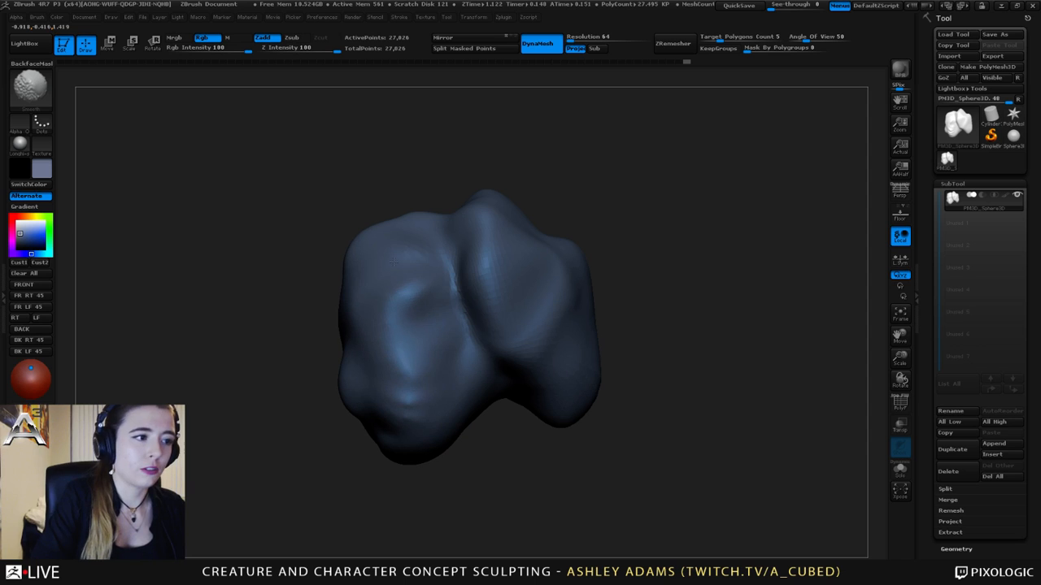
drag(545, 417, 423, 340)
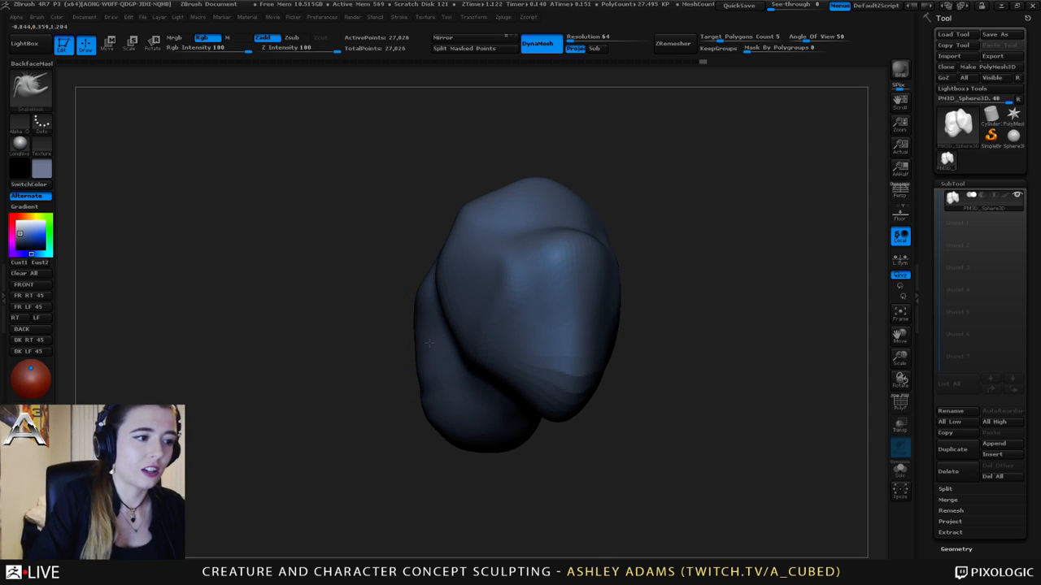
Adjust the neck mass and the rear side of the remeshed head with SnakeHook strokes
drag(445, 378, 358, 349)
drag(433, 337, 462, 335)
drag(506, 305, 561, 297)
drag(380, 252, 351, 235)
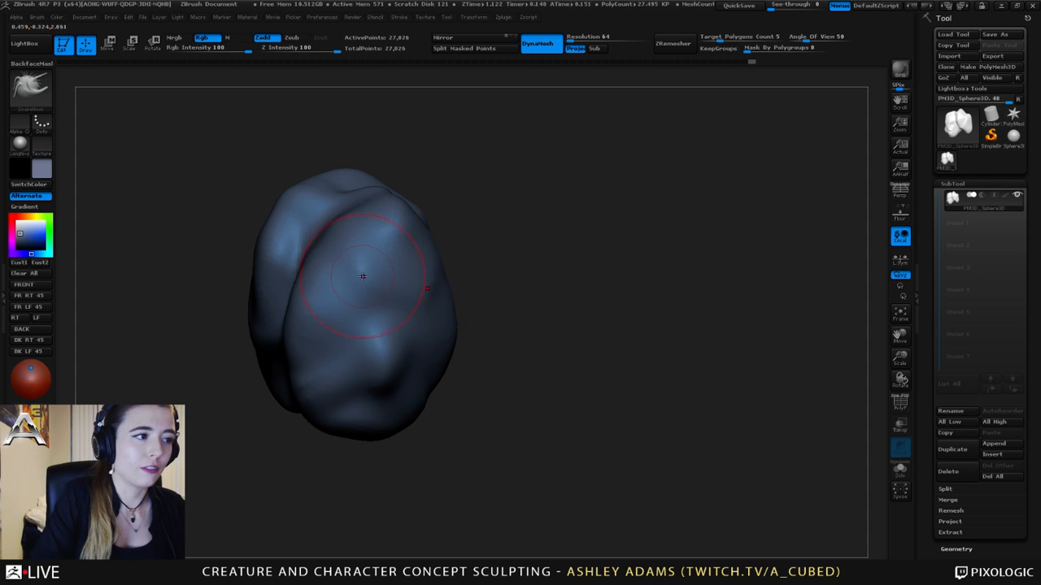
Refine the contours of the back of the skull and its lower edge from behind
drag(467, 358, 532, 313)
mouse_move(398, 383)
mouse_down()
mouse_move(455, 267)
mouse_move(425, 291)
mouse_move(508, 305)
mouse_move(451, 291)
mouse_move(436, 306)
mouse_move(465, 321)
mouse_up()
drag(443, 365, 478, 320)
mouse_move(439, 280)
mouse_down()
mouse_move(464, 262)
mouse_move(471, 298)
mouse_move(498, 224)
mouse_move(435, 290)
mouse_up()
mouse_move(390, 331)
mouse_down()
mouse_move(367, 298)
mouse_move(406, 287)
mouse_move(425, 264)
mouse_up()
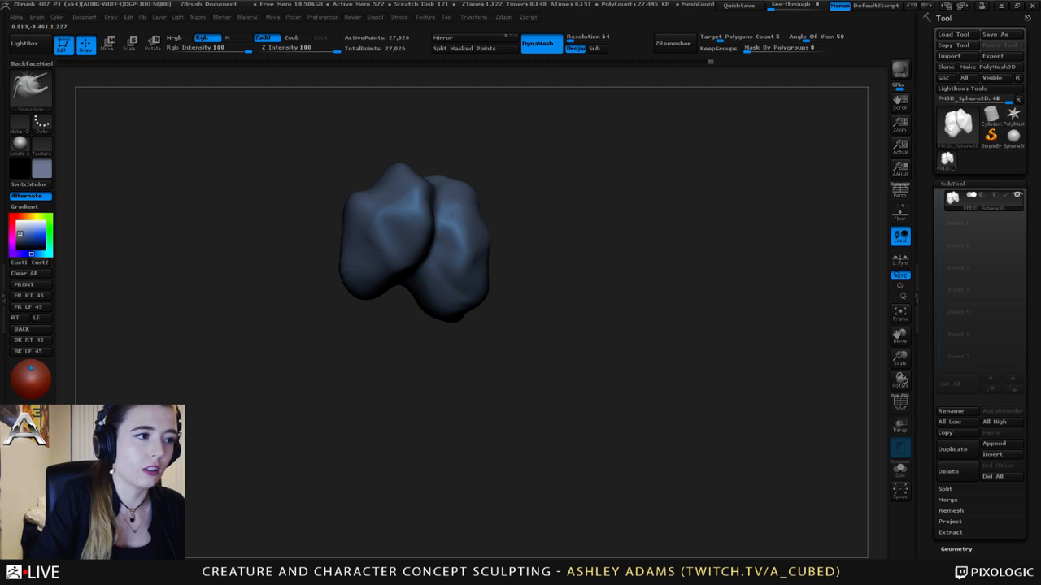
Reshape the upper rear of the skull and the cheek area beside the neck
drag(437, 194, 529, 193)
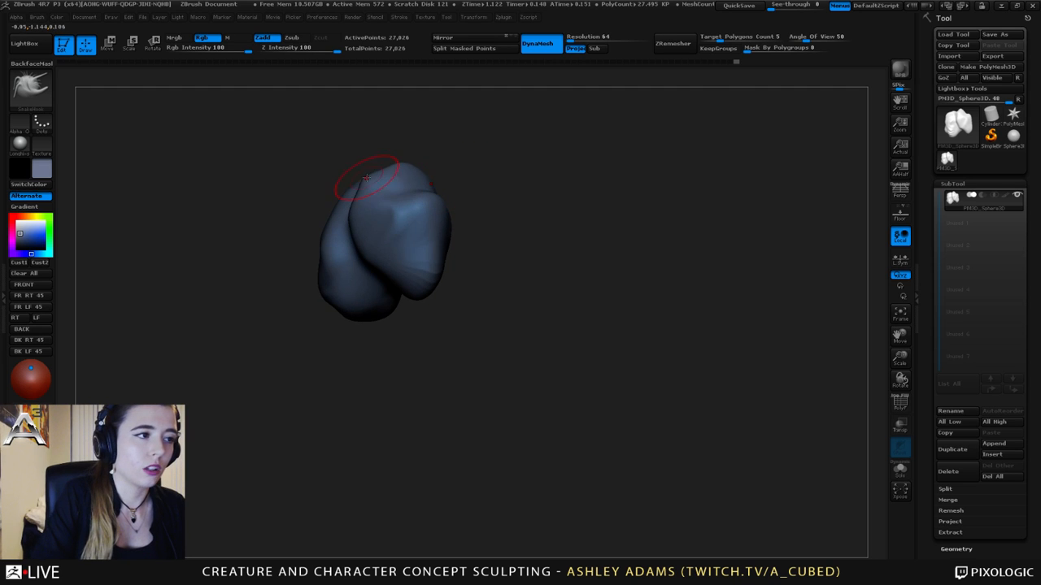
drag(364, 183, 346, 208)
drag(357, 254, 359, 262)
drag(287, 285, 392, 285)
drag(476, 296, 414, 299)
drag(349, 286, 387, 281)
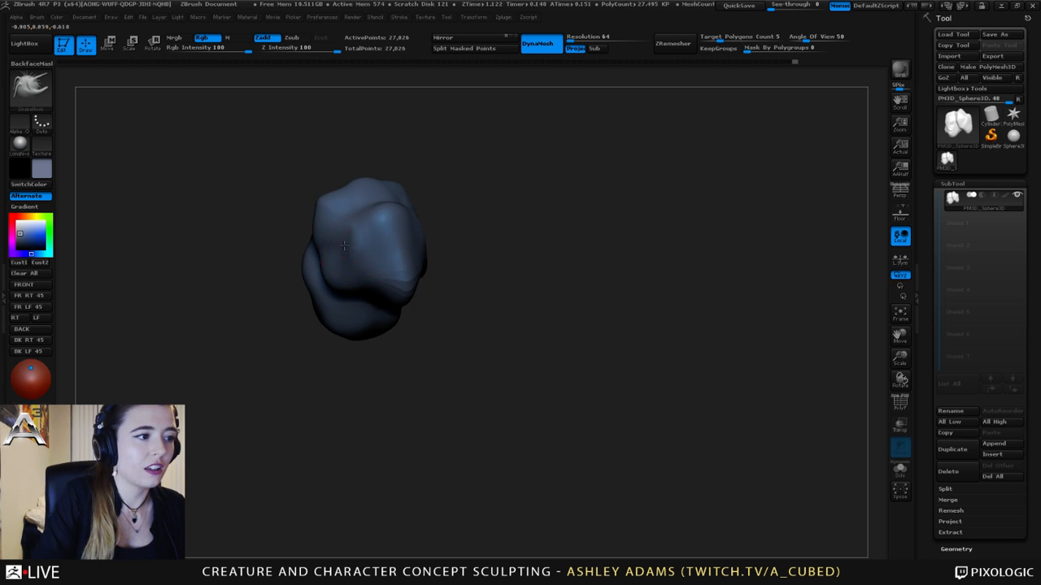
Define the brow and cheek planes on the front of the face with broad SnakeHook strokes
mouse_move(343, 245)
mouse_down()
mouse_move(314, 223)
mouse_move(436, 267)
mouse_up()
mouse_move(327, 249)
mouse_down()
mouse_move(476, 225)
mouse_move(367, 278)
mouse_up()
mouse_move(498, 259)
mouse_down()
mouse_move(343, 223)
mouse_move(488, 261)
mouse_move(335, 232)
mouse_move(523, 235)
mouse_move(538, 211)
mouse_move(530, 182)
mouse_move(564, 216)
mouse_move(577, 210)
mouse_up()
drag(596, 236, 538, 229)
Pull the crown and the upper sides of the head outward into pronounced raised lumps
mouse_move(473, 240)
mouse_down()
mouse_move(465, 235)
mouse_move(518, 235)
mouse_move(485, 209)
mouse_move(515, 202)
mouse_move(464, 205)
mouse_up()
drag(449, 132, 430, 233)
drag(455, 167, 412, 137)
mouse_move(488, 134)
mouse_down()
mouse_move(390, 150)
mouse_move(503, 126)
mouse_move(472, 128)
mouse_up()
drag(482, 181, 488, 168)
mouse_move(533, 130)
mouse_down()
mouse_move(500, 177)
mouse_move(542, 163)
mouse_up()
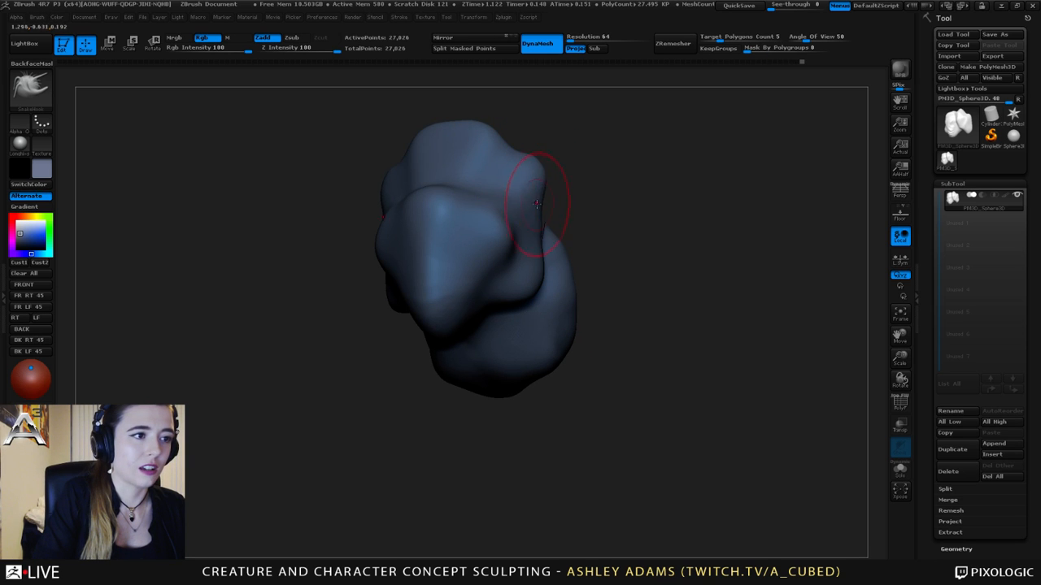
Pull the cheeks outward into pointed, symmetrical spikes with the SnakeHook brush
mouse_move(568, 202)
mouse_down()
mouse_move(431, 248)
mouse_move(390, 293)
mouse_move(612, 307)
mouse_move(633, 293)
mouse_up()
drag(709, 299, 581, 321)
alt+right_drag(535, 313, 573, 278)
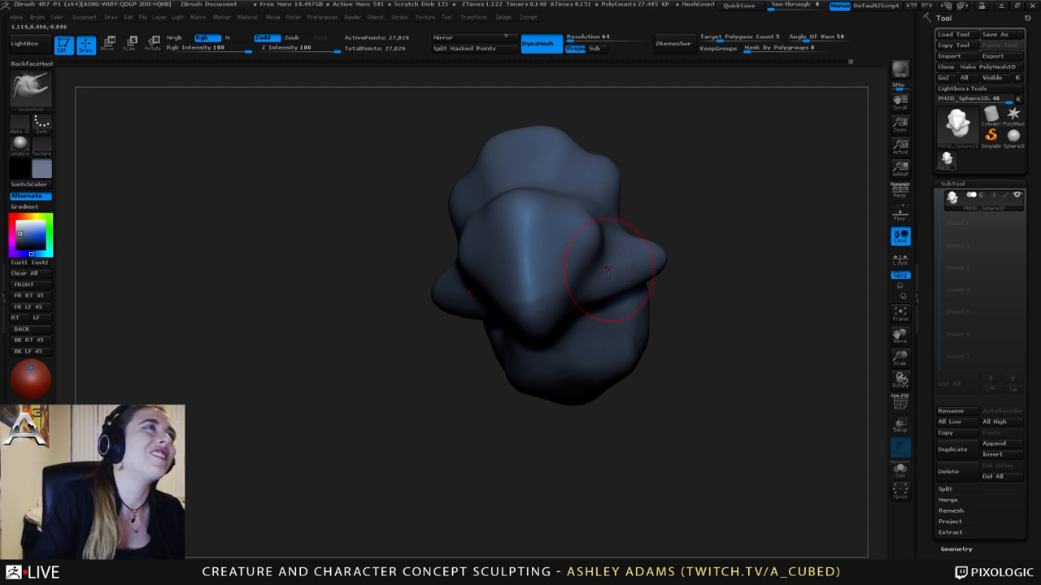
drag(318, 222, 517, 244)
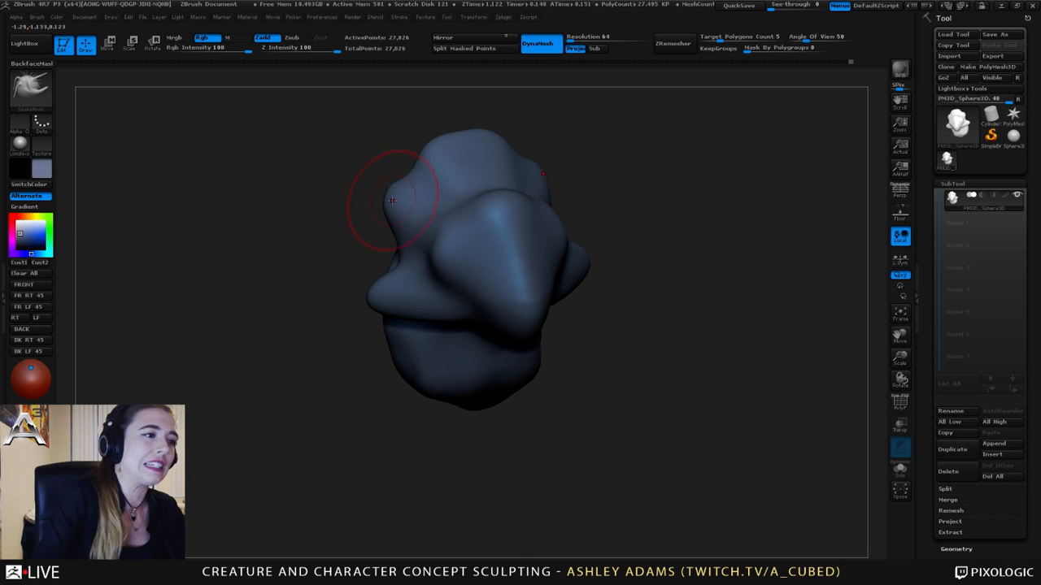
Push and pull the upper side lumps and the crown to sharpen the top silhouette
drag(392, 200, 382, 201)
mouse_move(284, 203)
mouse_down()
mouse_move(391, 199)
mouse_move(377, 222)
mouse_up()
drag(480, 180, 396, 176)
drag(333, 137, 400, 134)
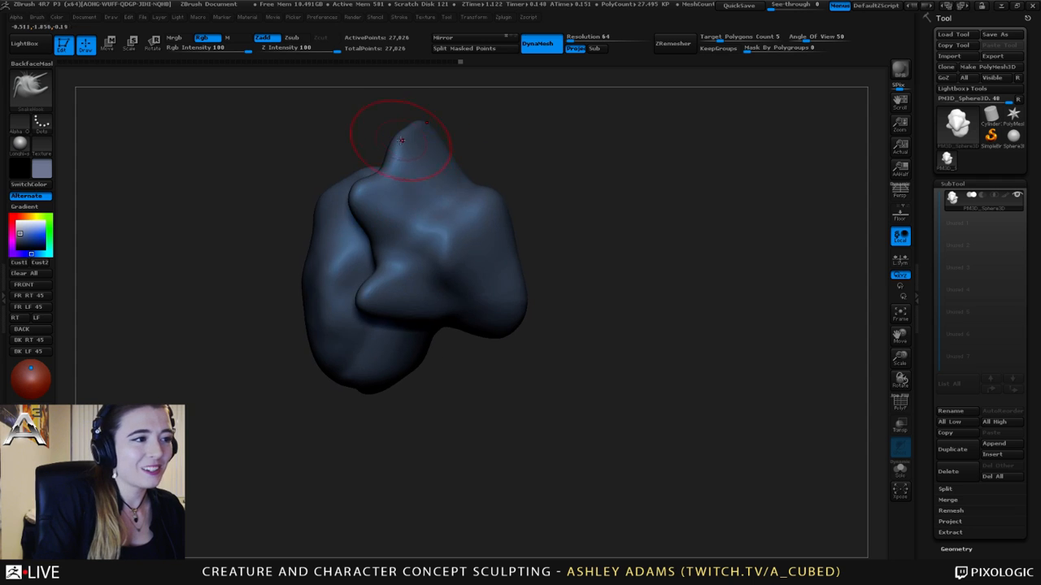
drag(479, 155, 406, 138)
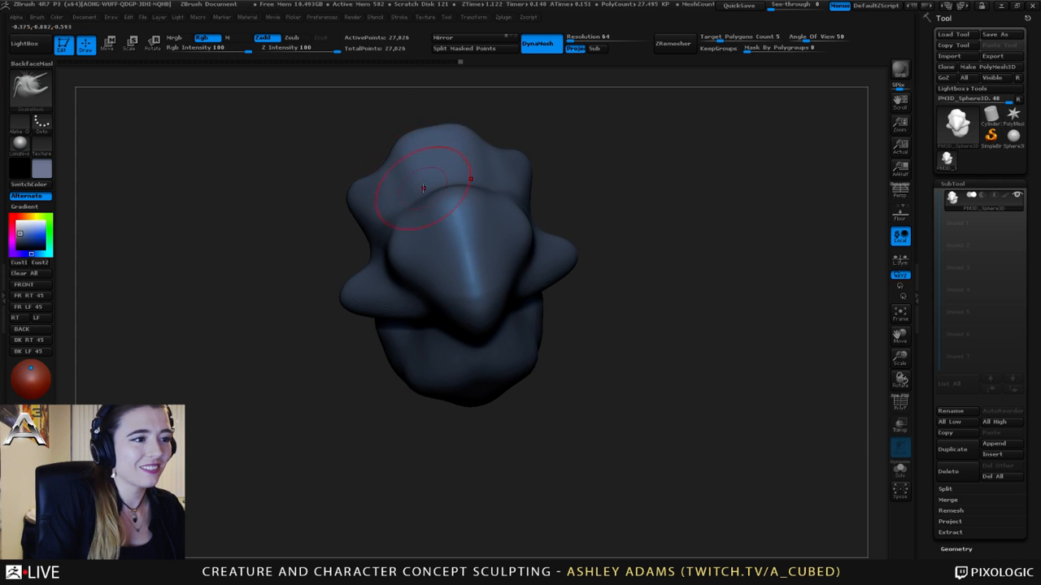
Reshape the forehead above the brow and the upper side lumps with SnakeHook strokes
drag(423, 188, 456, 212)
mouse_move(428, 233)
right_down()
mouse_move(460, 213)
mouse_move(385, 176)
right_up()
key(space)
mouse_move(356, 150)
mouse_down()
mouse_move(372, 142)
mouse_move(321, 188)
mouse_up()
right_drag(293, 184, 373, 192)
drag(315, 197, 330, 189)
right_drag(361, 213, 330, 221)
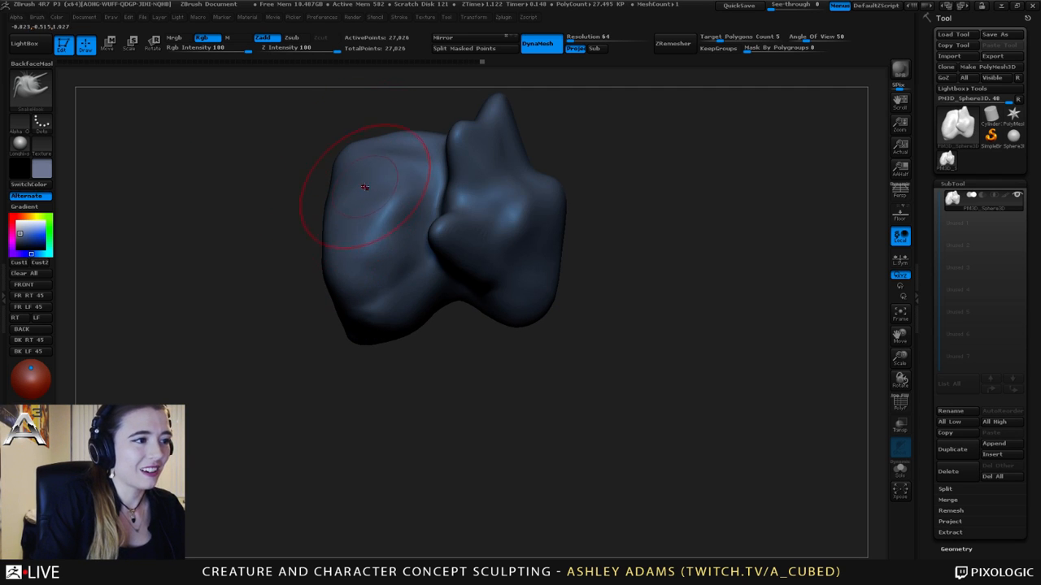
Adjust the upper back of the skull behind the side lumps with SnakeHook
key(space)
right_drag(355, 173, 409, 172)
drag(365, 174, 355, 184)
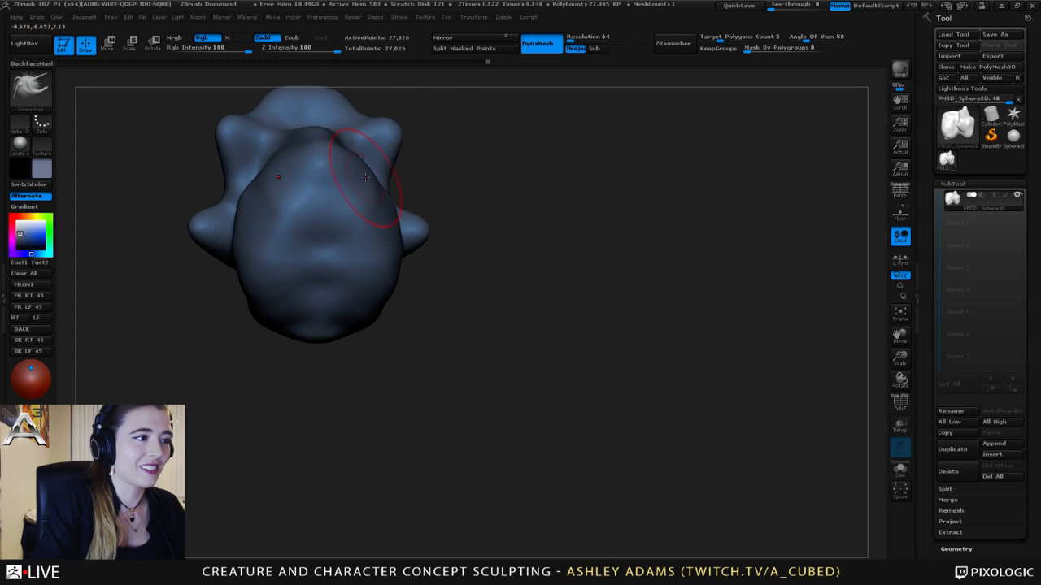
mouse_move(366, 185)
right_down()
mouse_move(376, 174)
mouse_move(492, 158)
right_up()
right_drag(305, 169, 493, 235)
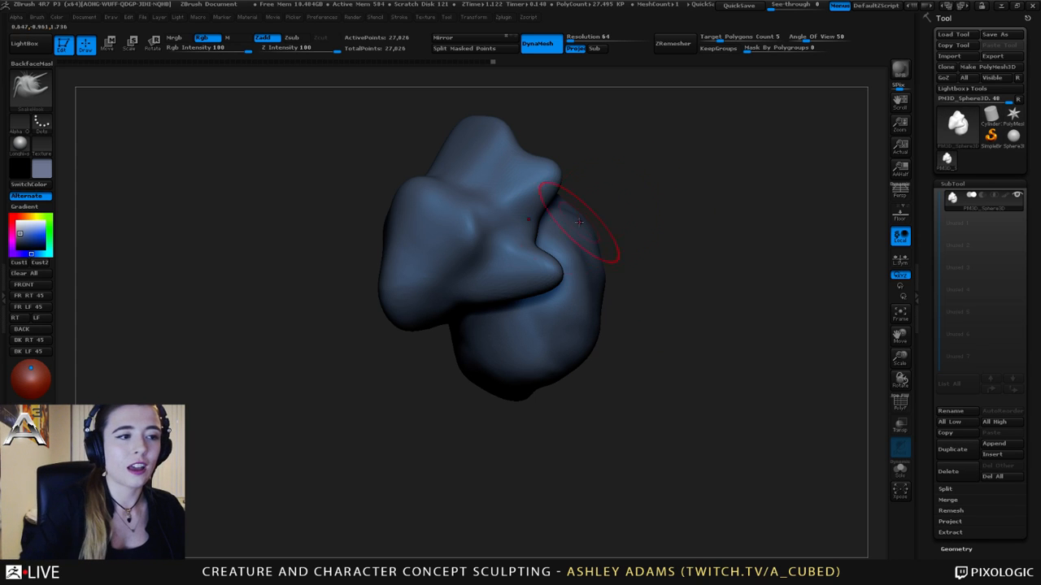
right_drag(578, 221, 442, 213)
right_drag(480, 259, 423, 252)
Carve creases into the brow, eye area and cheek spikes with the Dam_Standard brush
key(b)
key(d)
key(s)
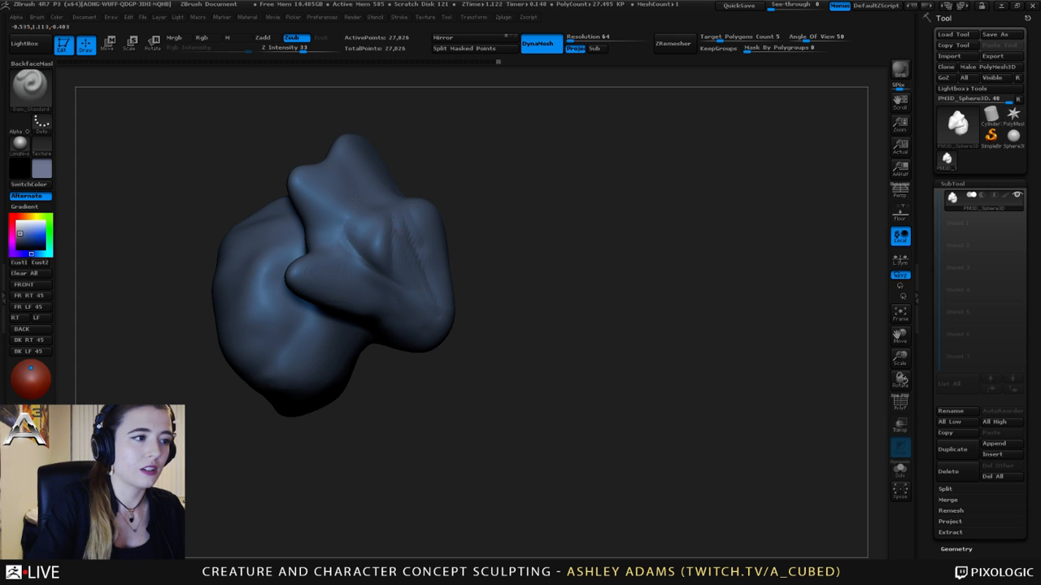
drag(345, 182, 321, 224)
drag(309, 265, 404, 283)
drag(309, 296, 439, 311)
right_drag(455, 305, 252, 291)
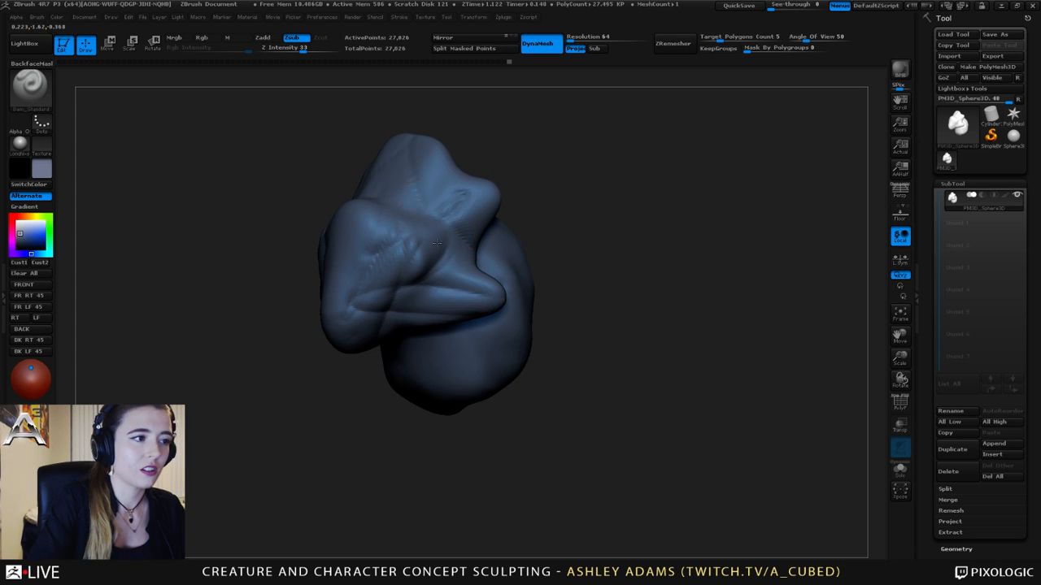
drag(438, 243, 417, 274)
Cut long diagonal Dam_Standard creases along the side of the neck and the back of the skull
right_drag(504, 280, 423, 285)
drag(434, 342, 549, 381)
drag(478, 322, 562, 356)
drag(506, 216, 571, 319)
drag(506, 257, 536, 324)
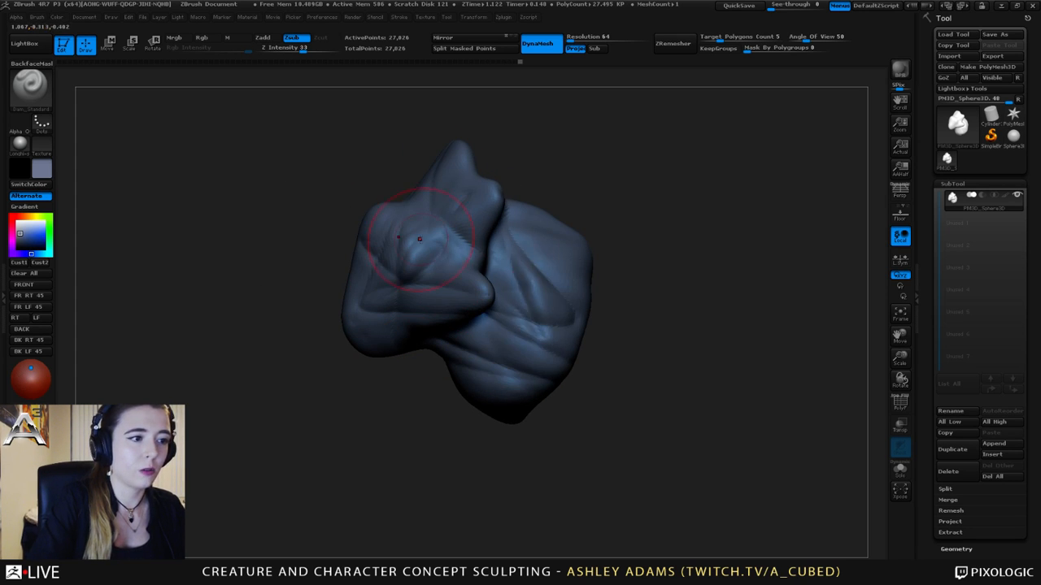
right_drag(420, 239, 520, 236)
drag(538, 252, 623, 350)
drag(561, 250, 623, 325)
Build up muscle-like volume on the face, crown and neck with the ClayBuildup brush
right_drag(601, 173, 525, 170)
key(b)
key(c)
key(b)
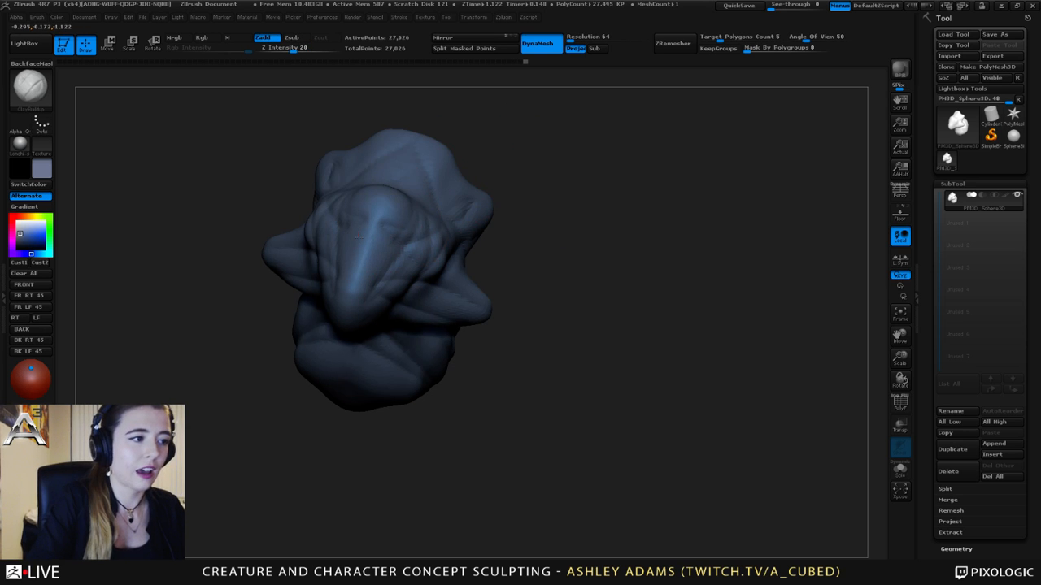
right_drag(438, 179, 331, 208)
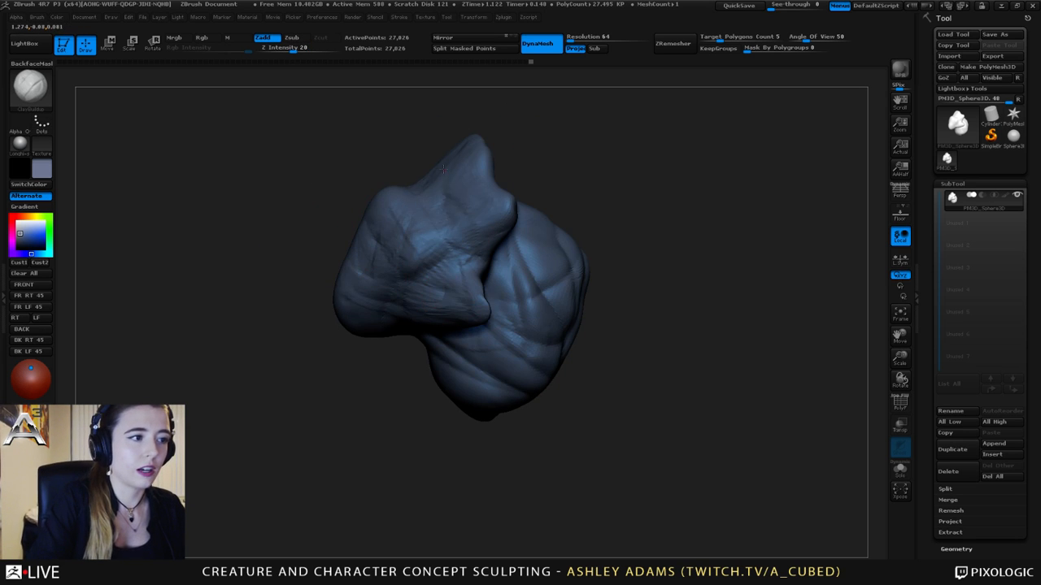
drag(443, 169, 415, 292)
drag(521, 276, 561, 268)
mouse_move(472, 195)
right_down()
mouse_move(390, 269)
mouse_move(332, 345)
mouse_move(478, 347)
mouse_move(438, 169)
right_up()
drag(441, 167, 499, 186)
right_drag(499, 191, 483, 216)
Deepen the creases under the brow and along the cheeks and neck with Dam_Standard
key(b)
key(d)
key(s)
mouse_move(367, 187)
right_down()
mouse_move(384, 160)
mouse_move(350, 163)
right_up()
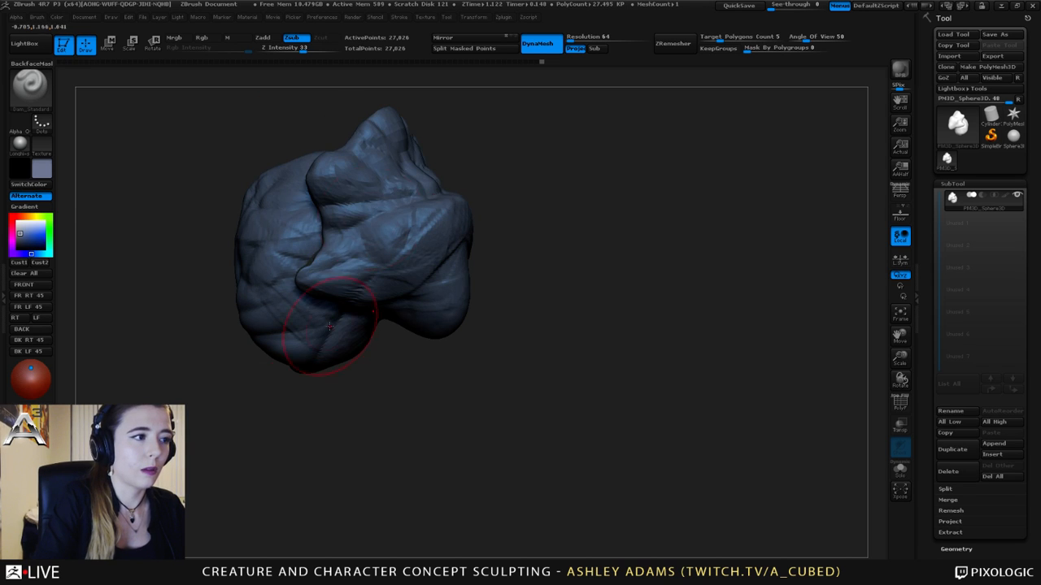
right_drag(329, 326, 333, 163)
drag(490, 264, 564, 284)
drag(444, 254, 546, 281)
mouse_move(561, 268)
right_down()
mouse_move(489, 242)
mouse_move(477, 265)
mouse_move(392, 257)
mouse_move(386, 244)
right_up()
drag(385, 249, 364, 275)
mouse_move(366, 272)
right_down()
mouse_move(438, 252)
mouse_move(471, 260)
mouse_move(458, 327)
right_up()
Pull the snout into a downward-hanging beak shape with the SnakeHook brush
key(b)
key(s)
key(h)
drag(464, 340, 452, 328)
right_drag(381, 334, 459, 267)
alt+right_drag(459, 267, 557, 264)
mouse_move(557, 264)
right_down()
mouse_move(527, 261)
mouse_move(565, 154)
right_up()
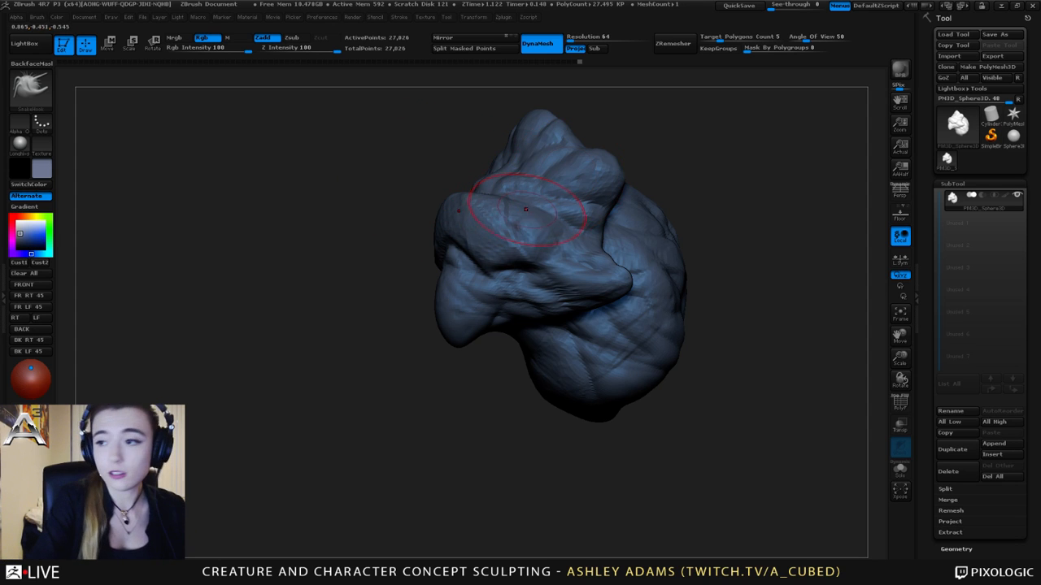
Examine the head's silhouette and proportions from the front, both sides and behind
mouse_move(526, 210)
right_down()
mouse_move(579, 197)
mouse_move(570, 205)
mouse_move(637, 244)
right_up()
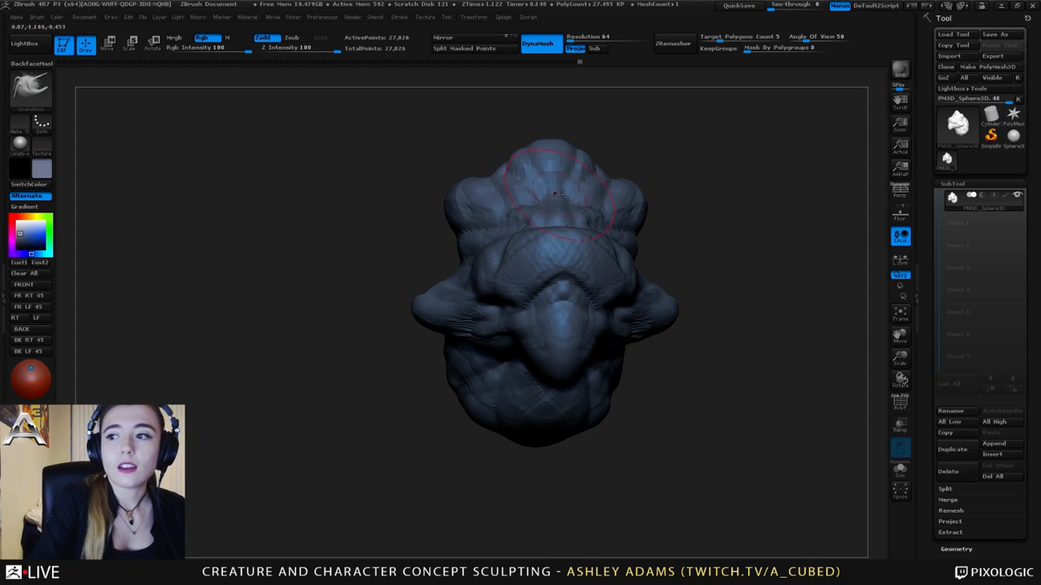
mouse_move(554, 213)
right_down()
mouse_move(512, 191)
mouse_move(456, 194)
mouse_move(499, 186)
right_up()
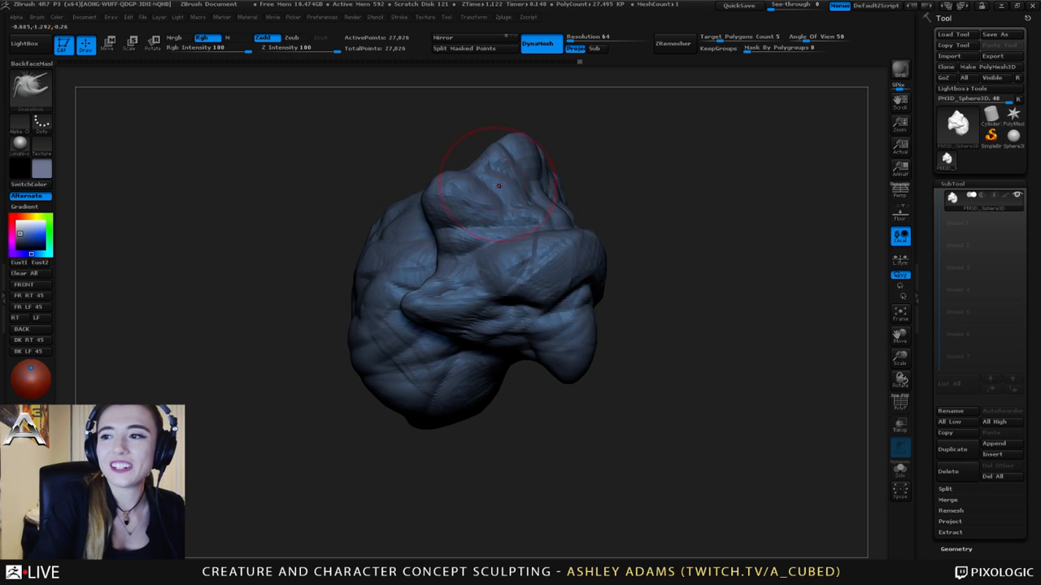
mouse_move(364, 164)
right_down()
mouse_move(440, 198)
mouse_move(409, 177)
right_up()
mouse_move(567, 171)
alt+right_down()
mouse_move(457, 187)
mouse_move(483, 196)
alt+right_up()
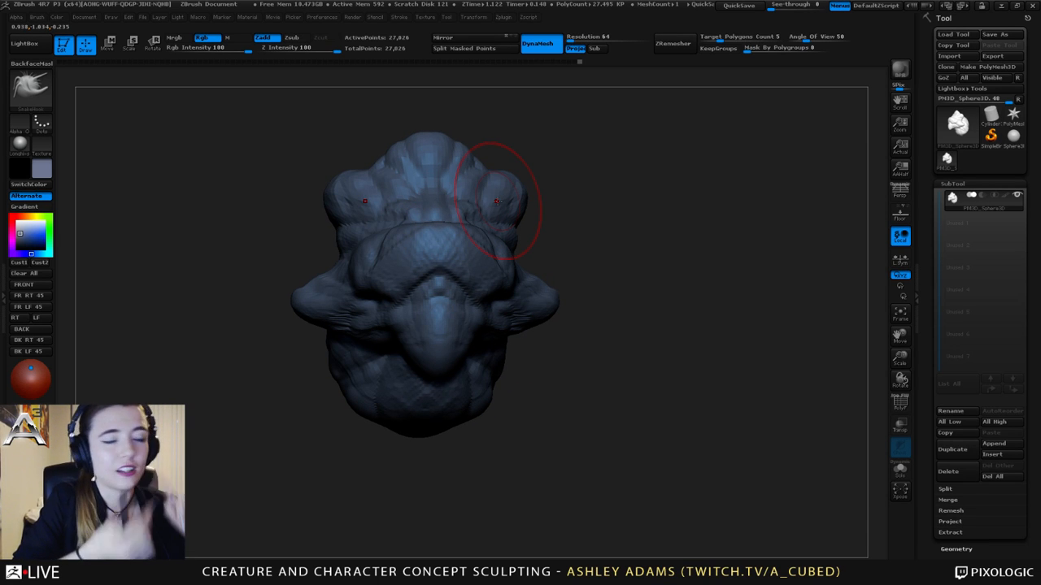
right_drag(548, 263, 511, 245)
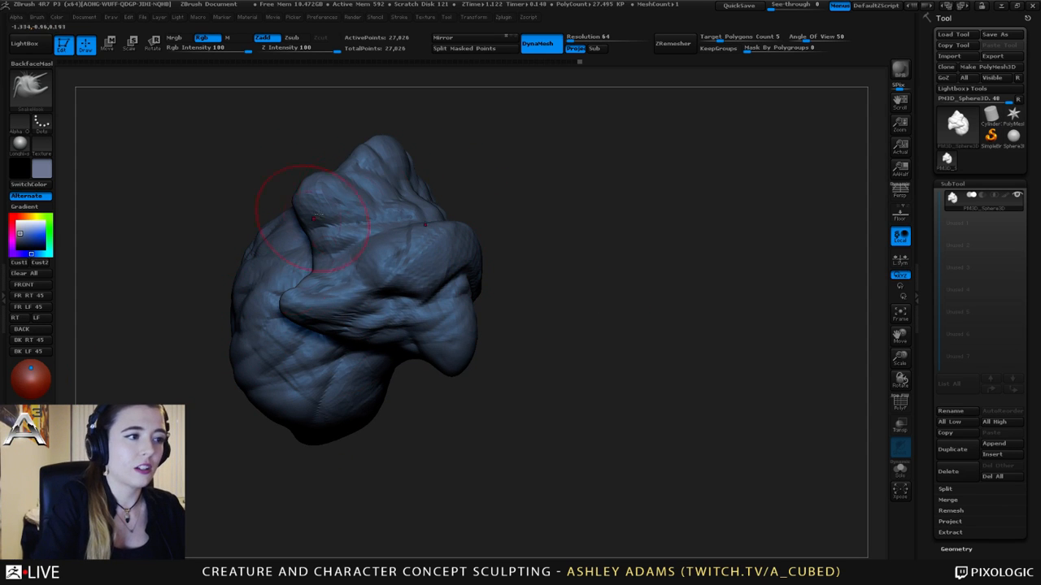
alt+right_drag(314, 216, 530, 216)
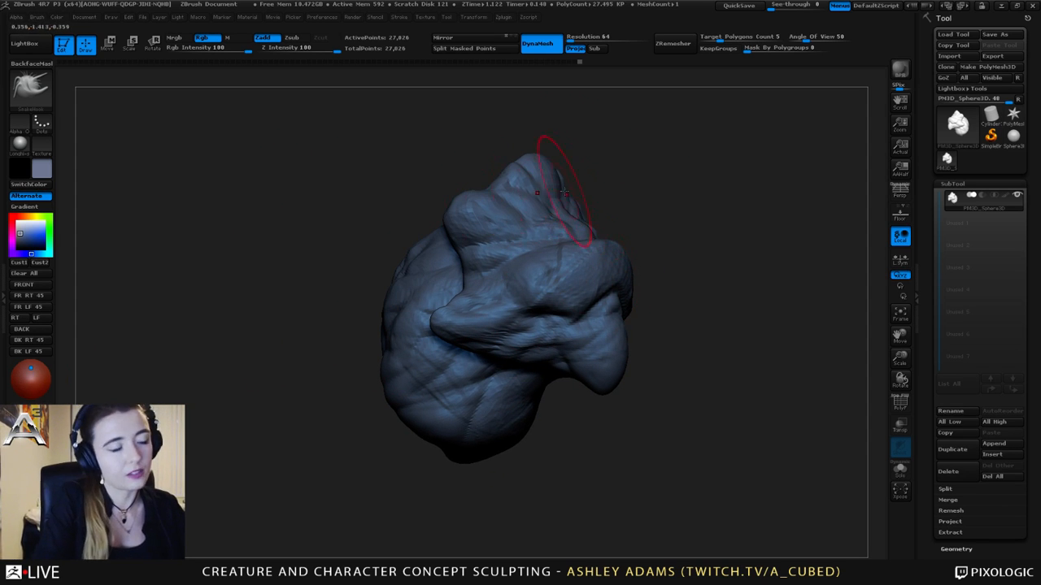
drag(442, 178, 577, 159)
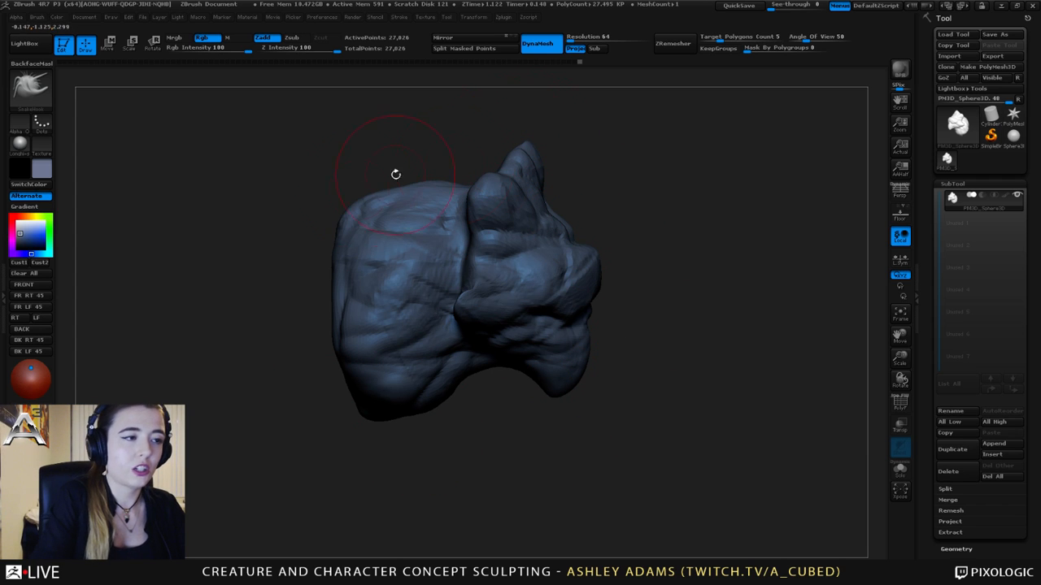
drag(685, 219, 581, 232)
mouse_move(480, 221)
mouse_down()
mouse_move(534, 218)
mouse_move(418, 195)
mouse_up()
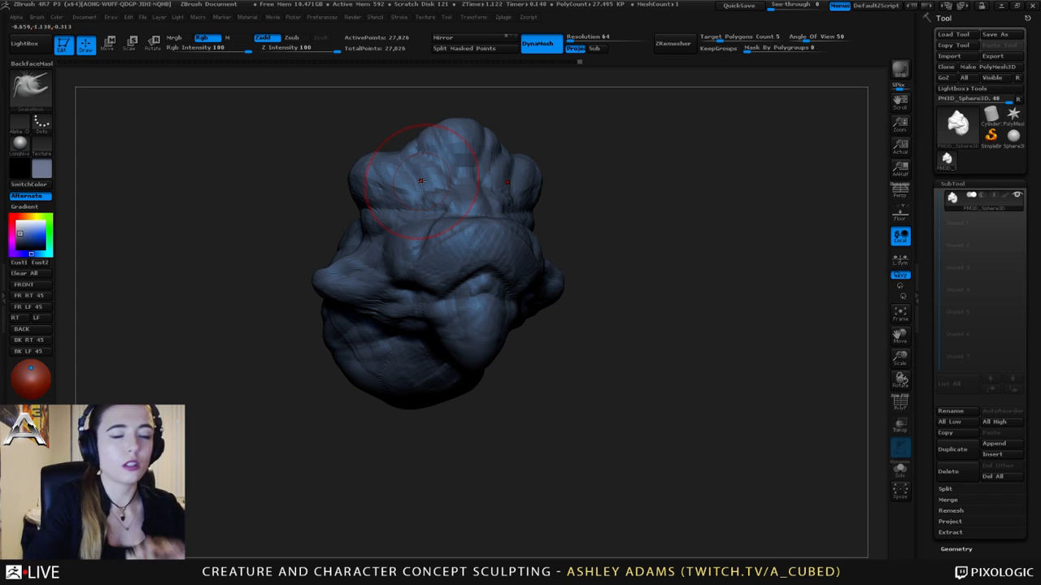
drag(368, 127, 521, 127)
Pull the crown up into a taller, pointed crest with SnakeHook
mouse_move(444, 128)
mouse_down()
mouse_move(439, 119)
mouse_move(488, 111)
mouse_move(495, 124)
mouse_up()
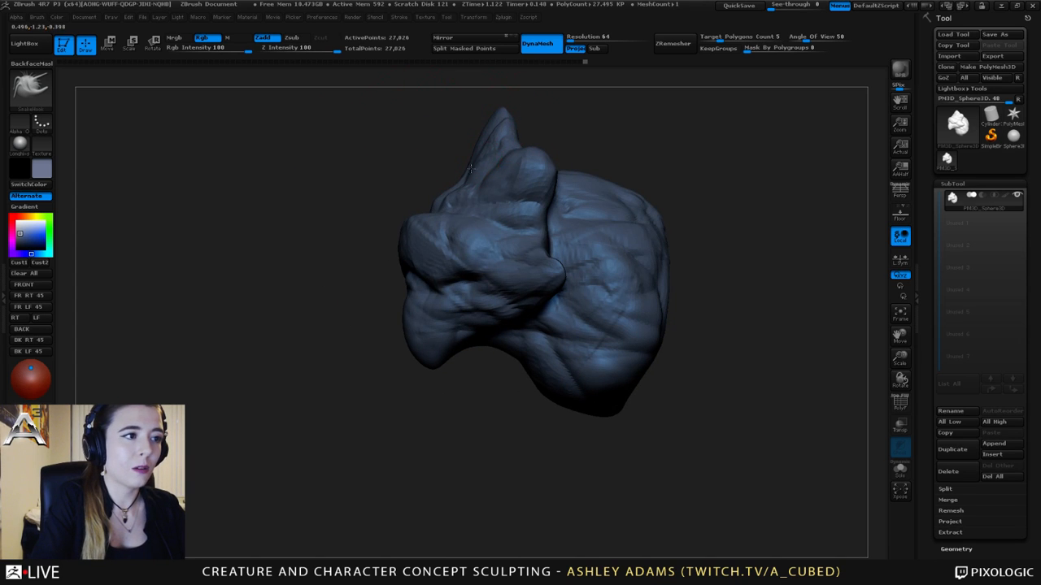
drag(470, 169, 477, 146)
drag(522, 113, 530, 110)
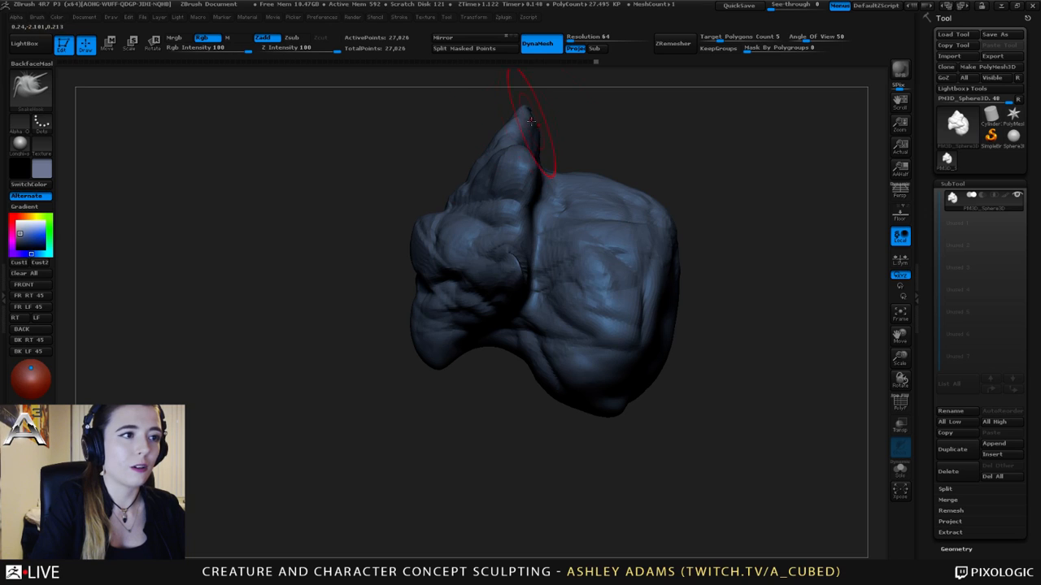
drag(394, 130, 491, 140)
drag(350, 163, 442, 171)
drag(360, 204, 389, 204)
mouse_move(358, 169)
mouse_down()
mouse_move(399, 173)
mouse_move(379, 184)
mouse_up()
drag(406, 168, 374, 169)
mouse_move(551, 167)
mouse_down()
mouse_move(503, 174)
mouse_move(498, 204)
mouse_move(452, 218)
mouse_up()
Stretch the upper side lumps outward into longer horn-like knobs, adjusting the brush size between strokes
key(space)
drag(517, 244, 507, 239)
drag(354, 203, 406, 204)
right_drag(413, 203, 439, 193)
key(space)
drag(425, 200, 412, 201)
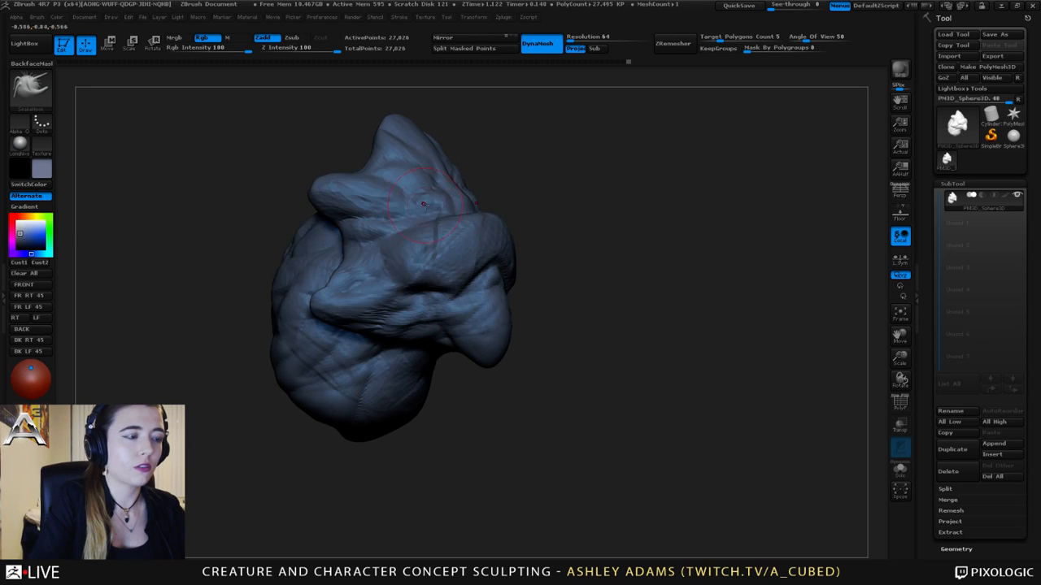
Draw the tips of the cheek spikes farther outward and upward
right_drag(397, 203, 495, 205)
right_drag(527, 169, 565, 276)
key(space)
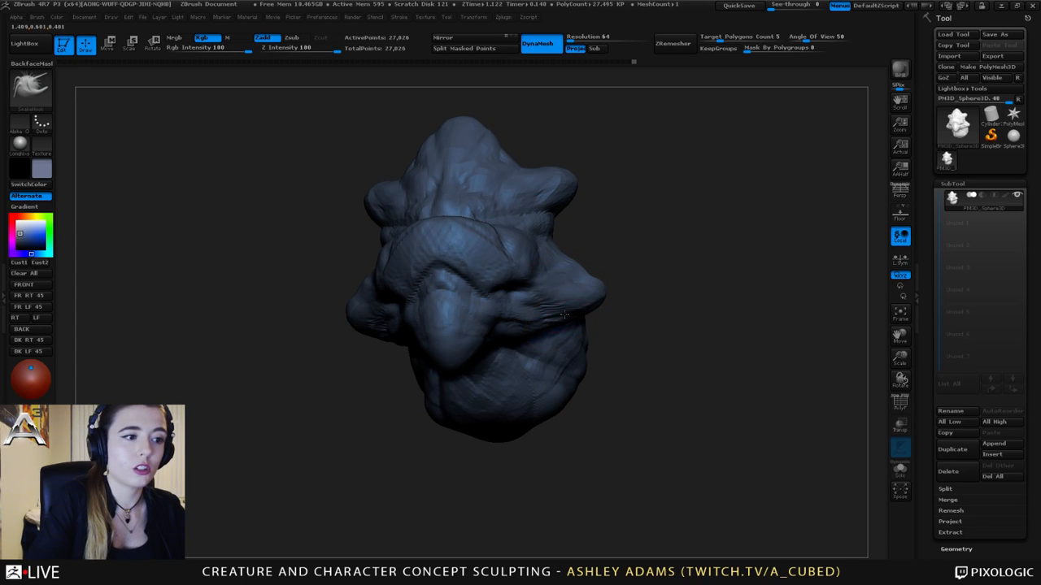
drag(584, 307, 603, 291)
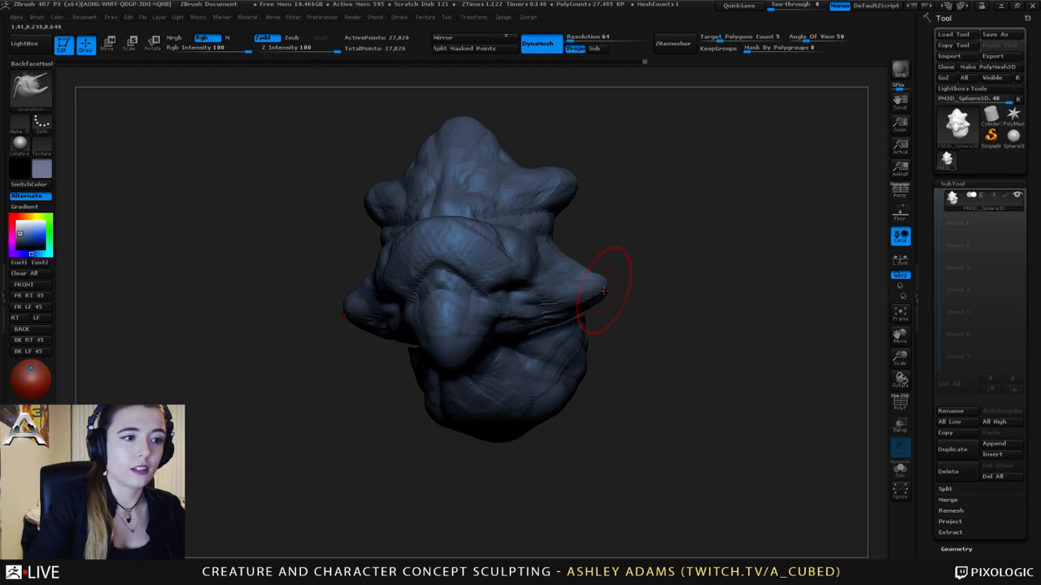
right_drag(577, 283, 365, 247)
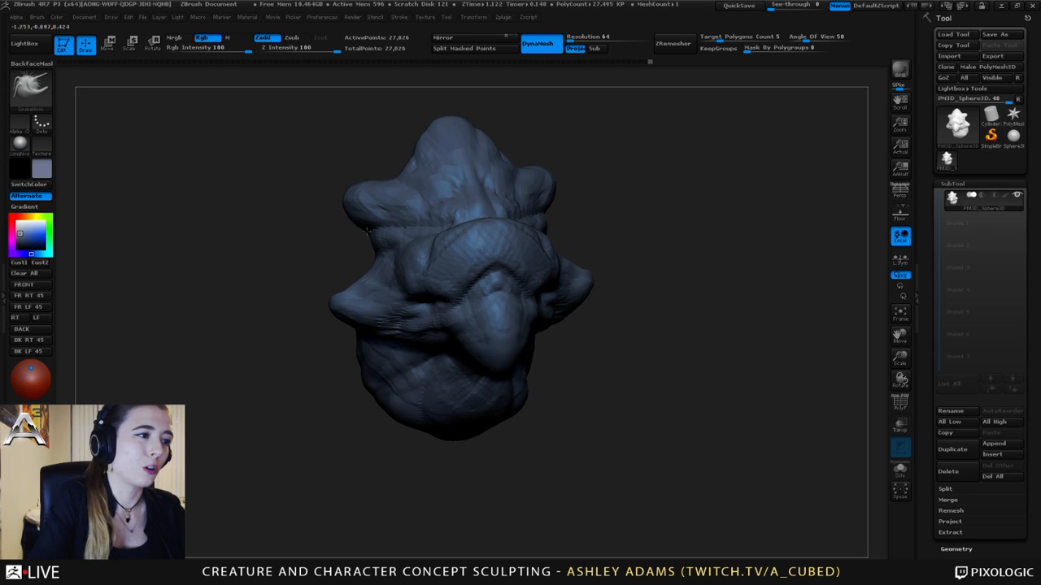
Sweep the crest backward behind the head and refine its profile with SnakeHook
mouse_move(337, 197)
right_down()
mouse_move(395, 254)
mouse_move(407, 208)
mouse_move(390, 271)
mouse_move(402, 248)
mouse_move(375, 258)
mouse_move(383, 242)
mouse_move(378, 276)
mouse_move(391, 262)
mouse_move(364, 236)
mouse_move(400, 168)
right_up()
key(space)
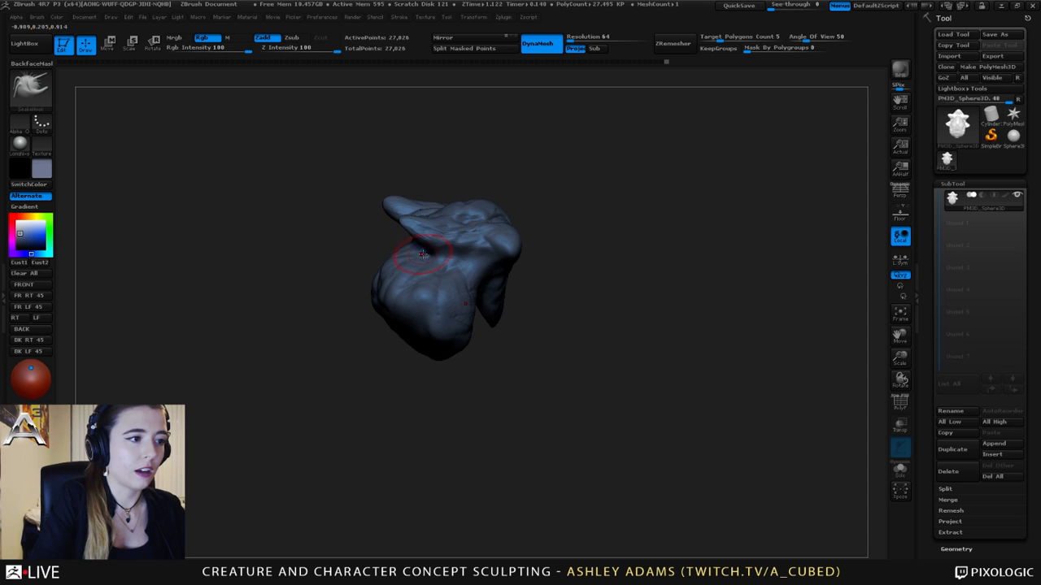
mouse_move(417, 250)
right_down()
mouse_move(402, 244)
mouse_move(425, 235)
mouse_move(380, 202)
mouse_move(360, 163)
mouse_move(363, 210)
mouse_move(384, 221)
right_up()
mouse_move(426, 254)
right_down()
mouse_move(414, 248)
mouse_move(432, 203)
mouse_move(512, 232)
mouse_move(478, 232)
right_up()
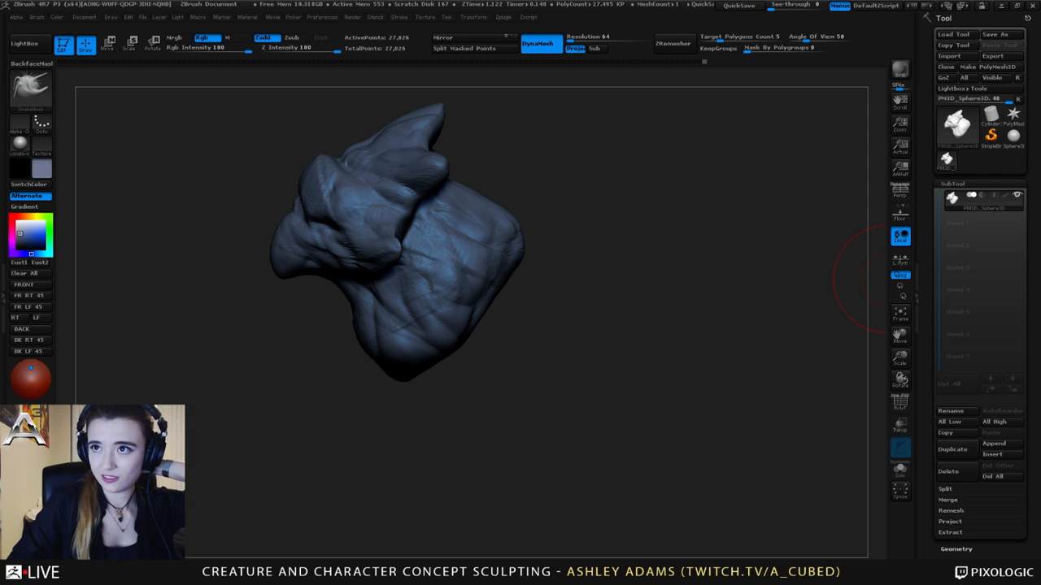
Carve the mouth crease along the side of the beak and cheek with a smaller Dam_Standard brush
right_drag(455, 203, 243, 175)
ctrl+right_drag(520, 187, 591, 234)
mouse_move(672, 197)
alt+right_down()
mouse_move(553, 194)
mouse_move(567, 195)
alt+right_up()
right_click(563, 197)
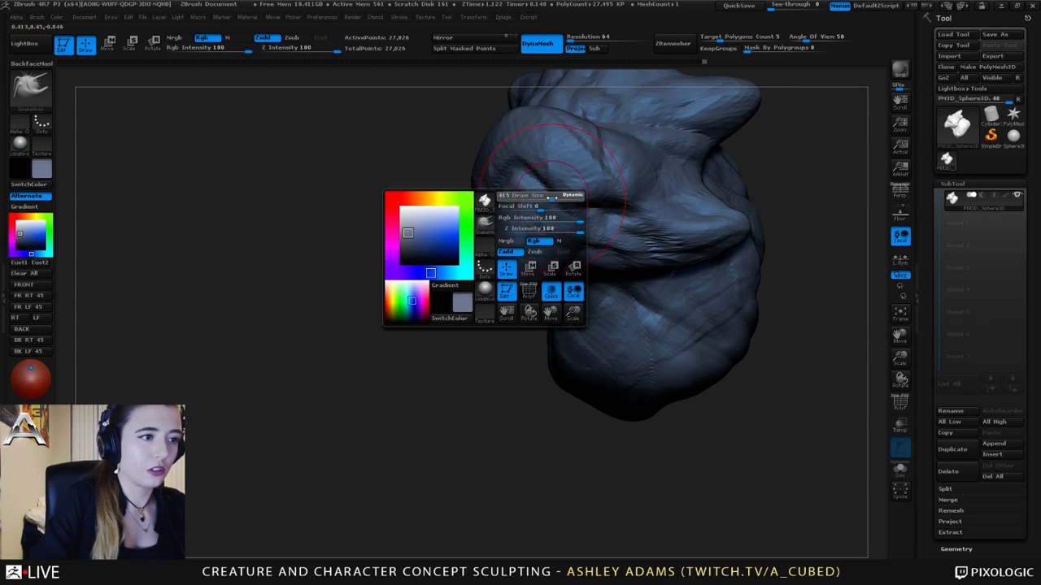
key(b)
key(d)
key(s)
right_drag(341, 207, 556, 205)
right_click(452, 228)
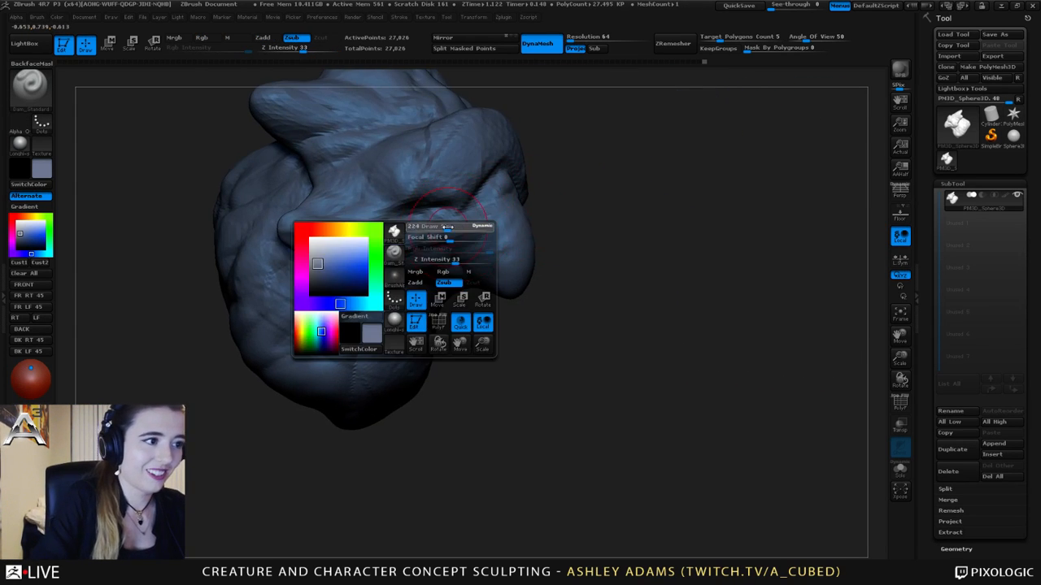
mouse_move(397, 246)
mouse_down()
mouse_move(443, 237)
mouse_move(489, 265)
mouse_up()
Define the beak's edge with a crease from its tip back toward the cheek
mouse_move(618, 248)
right_down()
mouse_move(445, 235)
mouse_move(439, 317)
right_up()
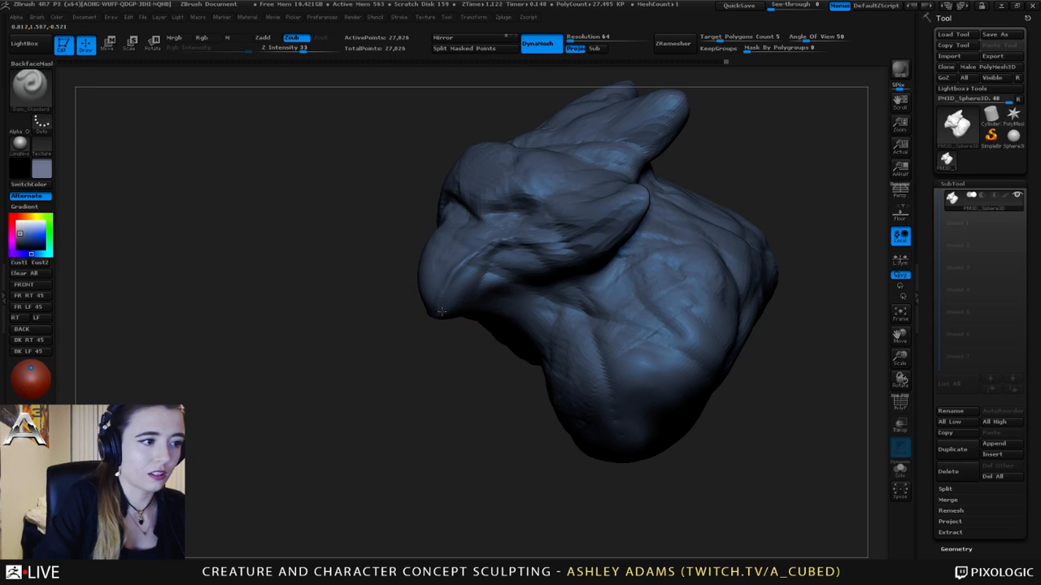
drag(441, 311, 496, 243)
mouse_move(325, 252)
right_down()
mouse_move(431, 256)
mouse_move(479, 244)
right_up()
Build up the planes on the sides and tip of the beak with ClayBuildup
key(b)
key(c)
key(b)
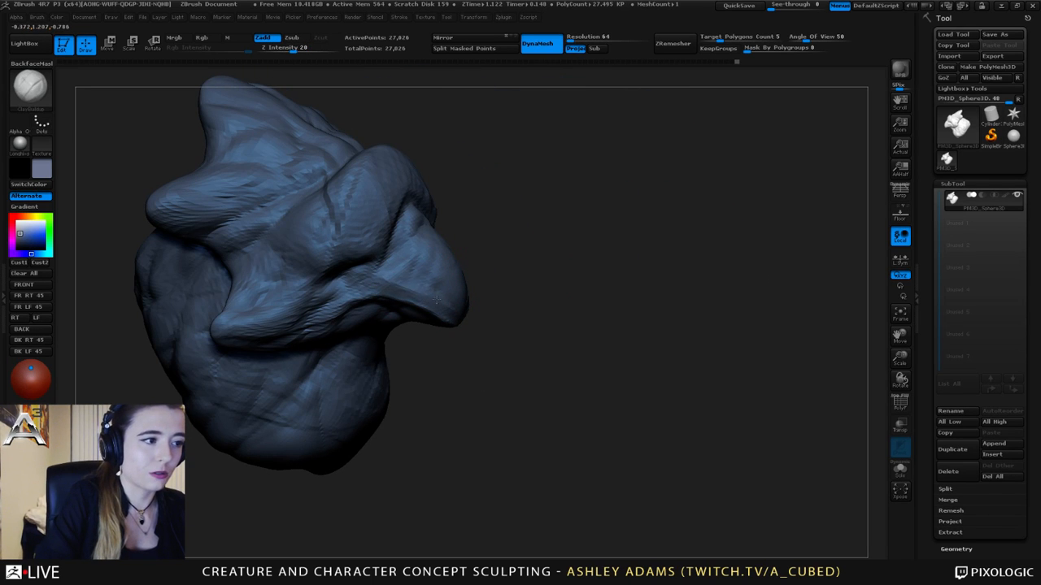
right_drag(437, 299, 452, 313)
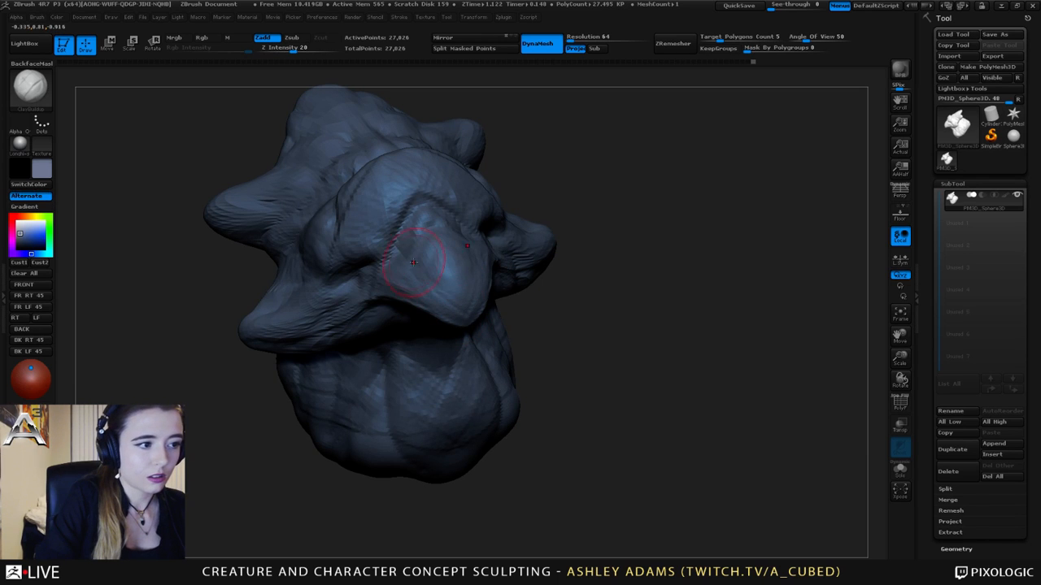
right_drag(413, 262, 424, 291)
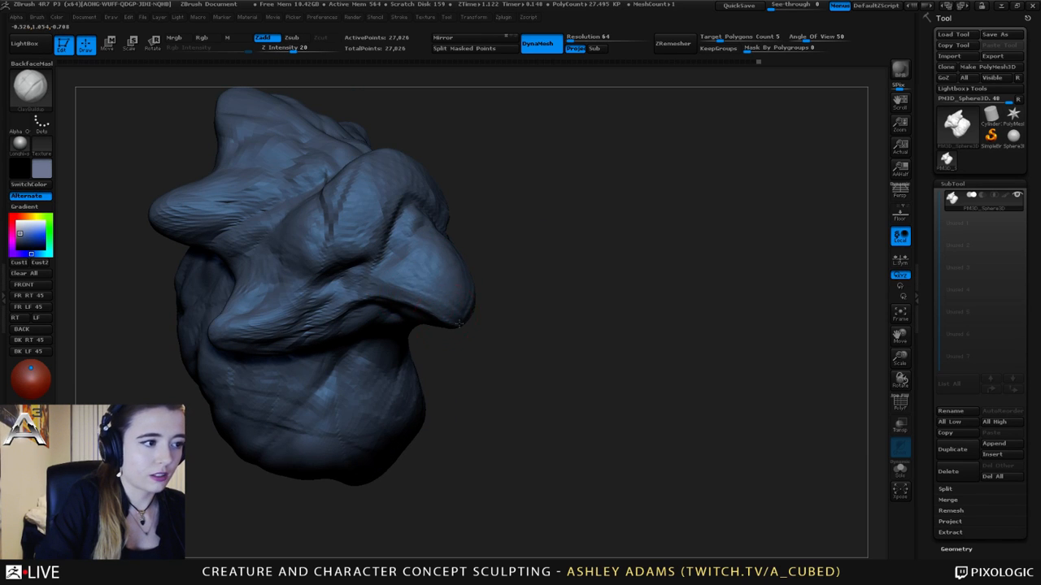
Carve a short crease along the side of the beak with the Dam_Standard brush
mouse_move(459, 322)
right_down()
mouse_move(435, 296)
mouse_move(394, 306)
right_up()
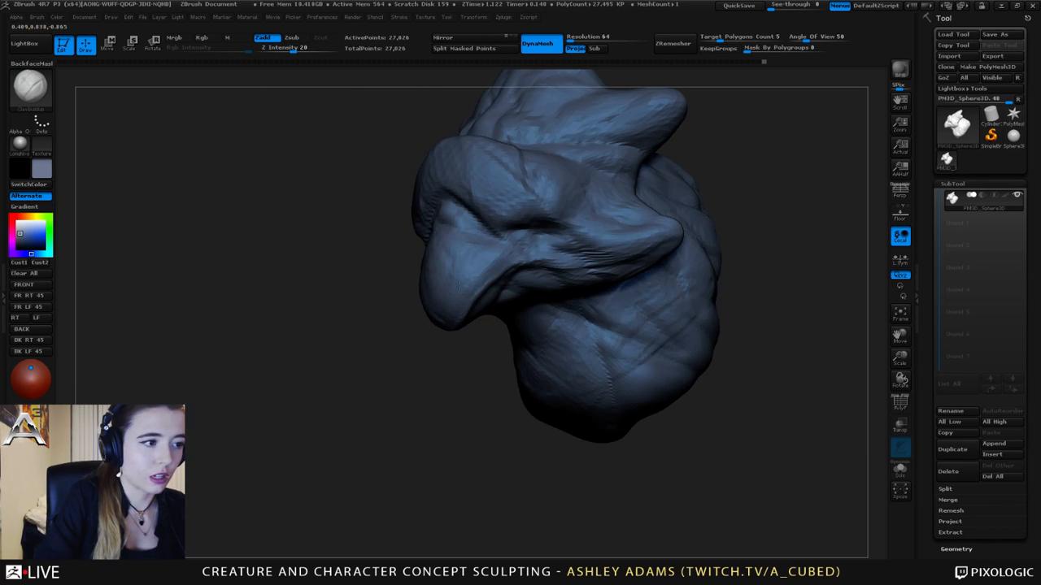
right_drag(470, 292, 509, 264)
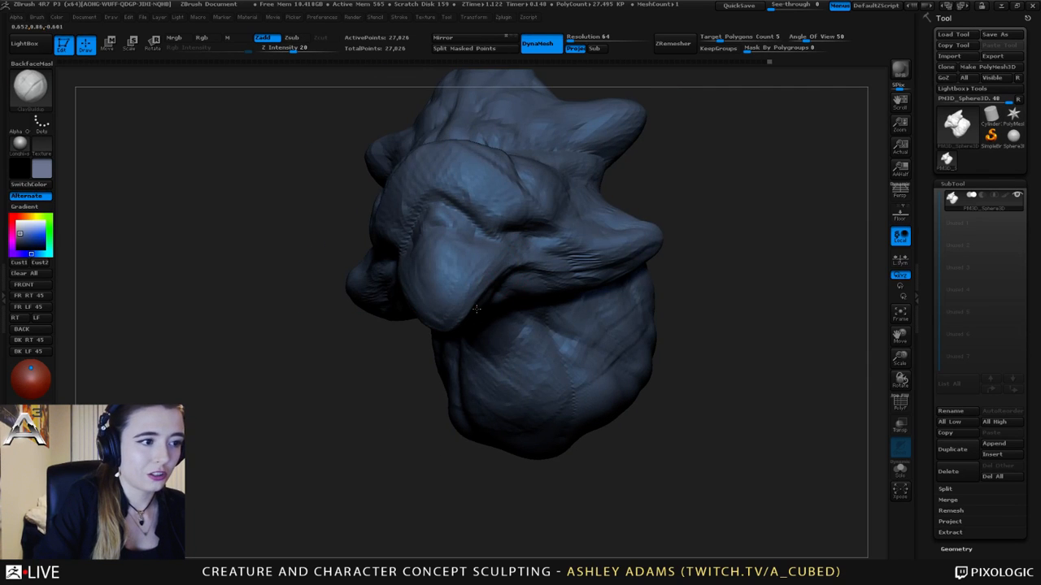
mouse_move(477, 309)
right_down()
mouse_move(468, 268)
mouse_move(443, 268)
right_up()
key(b)
key(d)
key(s)
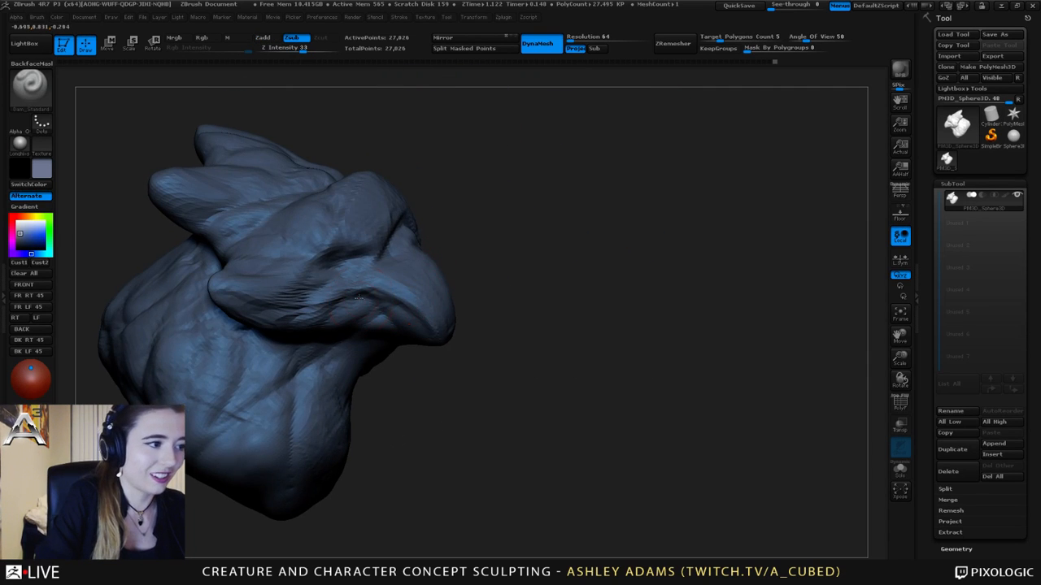
drag(397, 305, 413, 315)
mouse_move(416, 317)
right_down()
mouse_move(413, 285)
mouse_move(435, 296)
mouse_move(408, 286)
mouse_move(482, 261)
mouse_move(531, 309)
right_up()
Build up the side of the beak and the area beneath the eye socket with ClayBuildup
key(b)
key(c)
key(b)
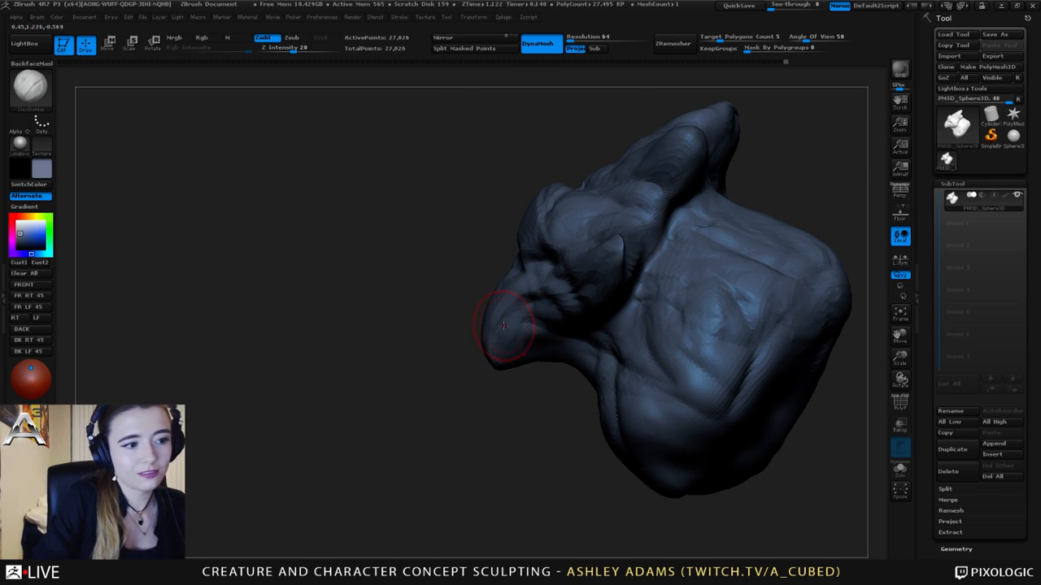
drag(504, 316, 517, 295)
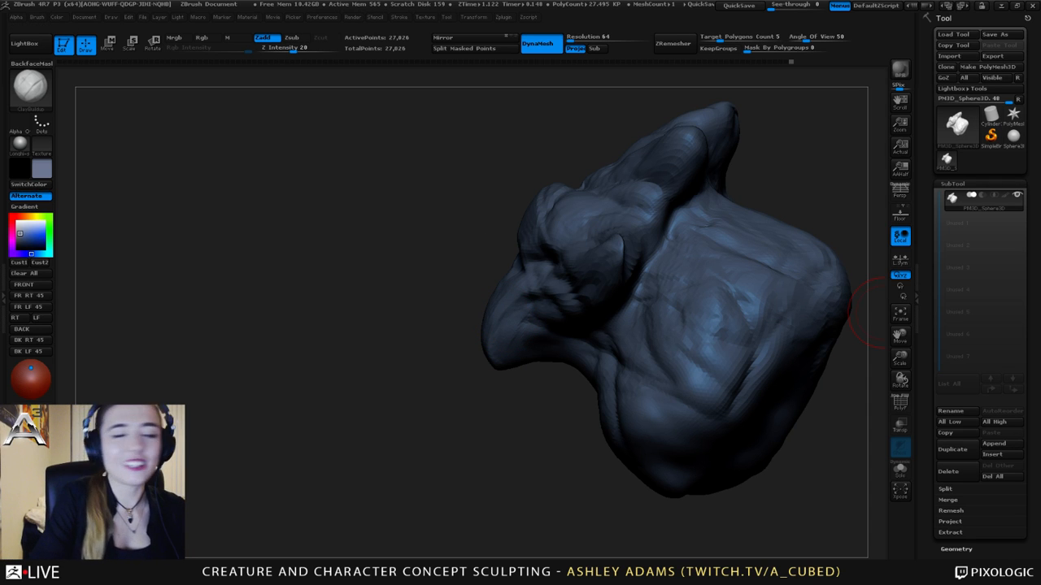
mouse_move(635, 243)
right_down()
mouse_move(481, 233)
mouse_move(487, 252)
mouse_move(403, 259)
right_up()
right_click(488, 257)
ctrl+right_drag(403, 258, 345, 285)
right_drag(346, 284, 398, 274)
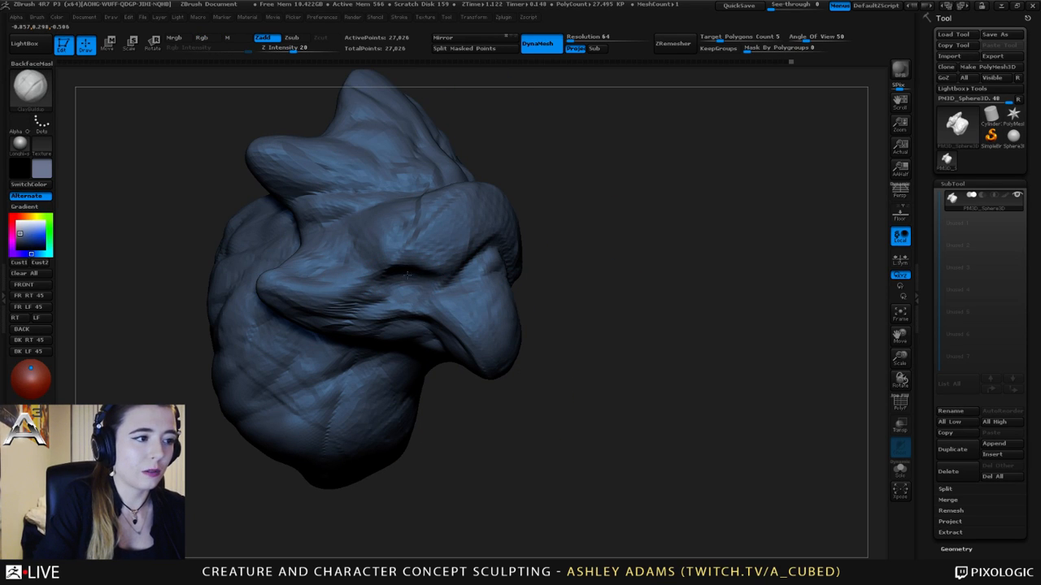
drag(374, 278, 416, 284)
Nudge the front of the brow outward above the beak with SnakeHook
mouse_move(468, 278)
right_down()
mouse_move(413, 282)
mouse_move(439, 238)
mouse_move(514, 221)
right_up()
key(b)
key(s)
key(h)
right_click(521, 219)
drag(521, 220, 534, 218)
mouse_move(534, 218)
right_down()
mouse_move(558, 223)
mouse_move(465, 233)
mouse_move(476, 232)
mouse_move(383, 216)
right_up()
right_click(453, 222)
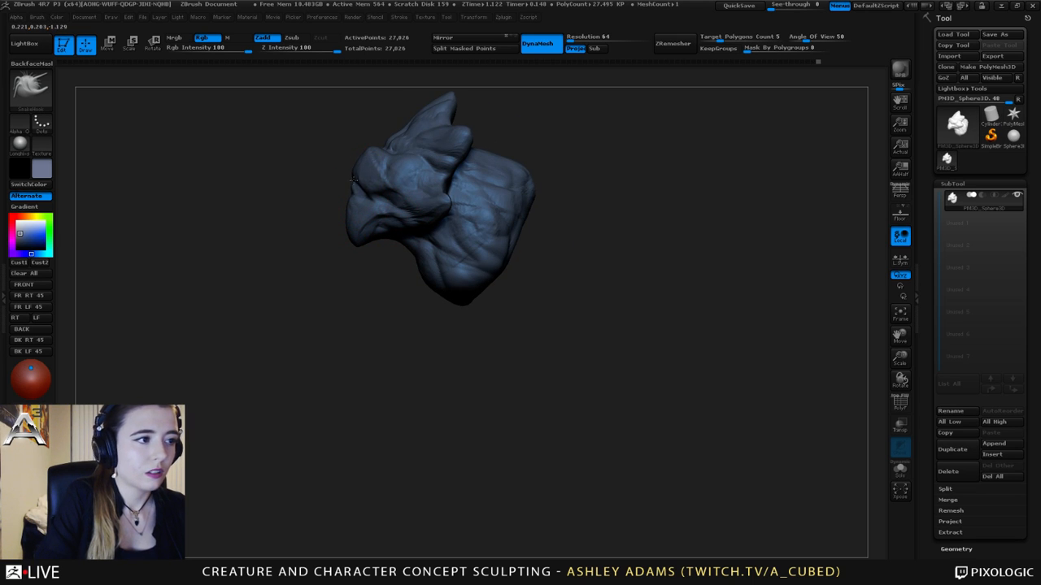
mouse_move(354, 179)
right_down()
mouse_move(409, 179)
mouse_move(393, 171)
mouse_move(384, 182)
mouse_move(412, 213)
mouse_move(407, 221)
right_up()
right_click(407, 221)
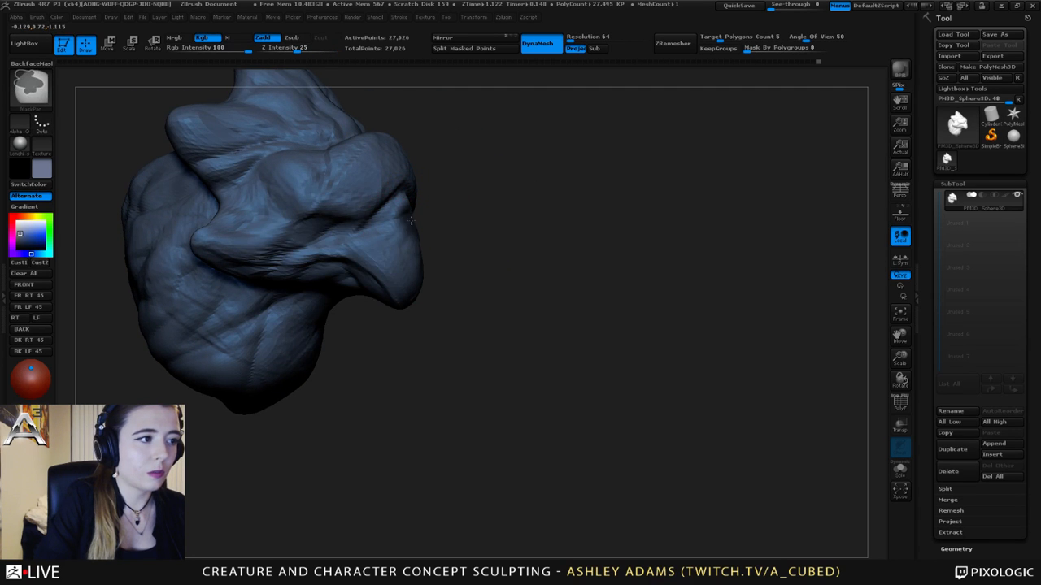
Isolate a spot on the bridge of the beak by masking it and inverting the mask
right_drag(409, 186, 465, 220)
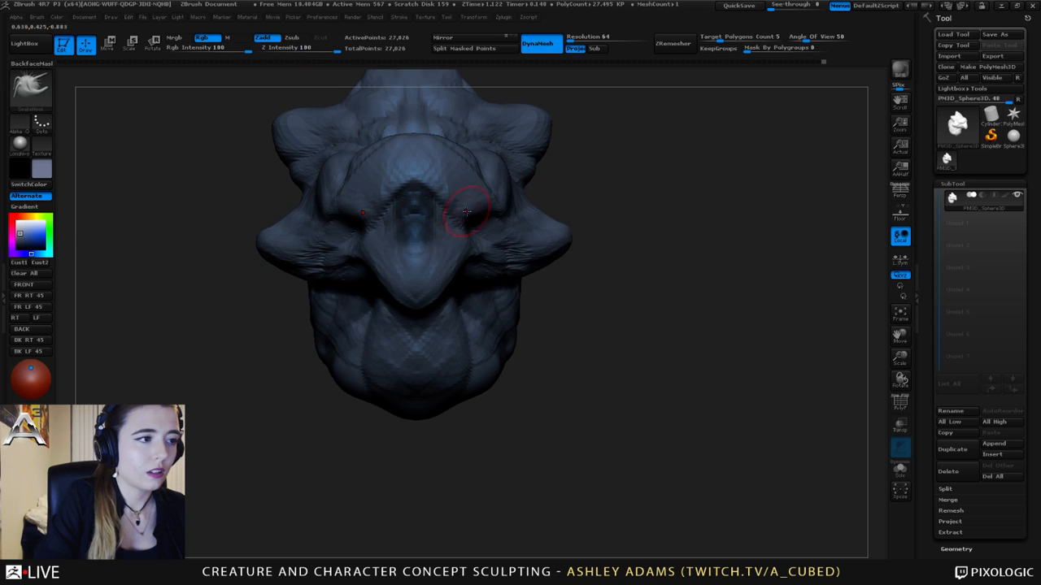
ctrl+alt+drag(429, 213, 417, 188)
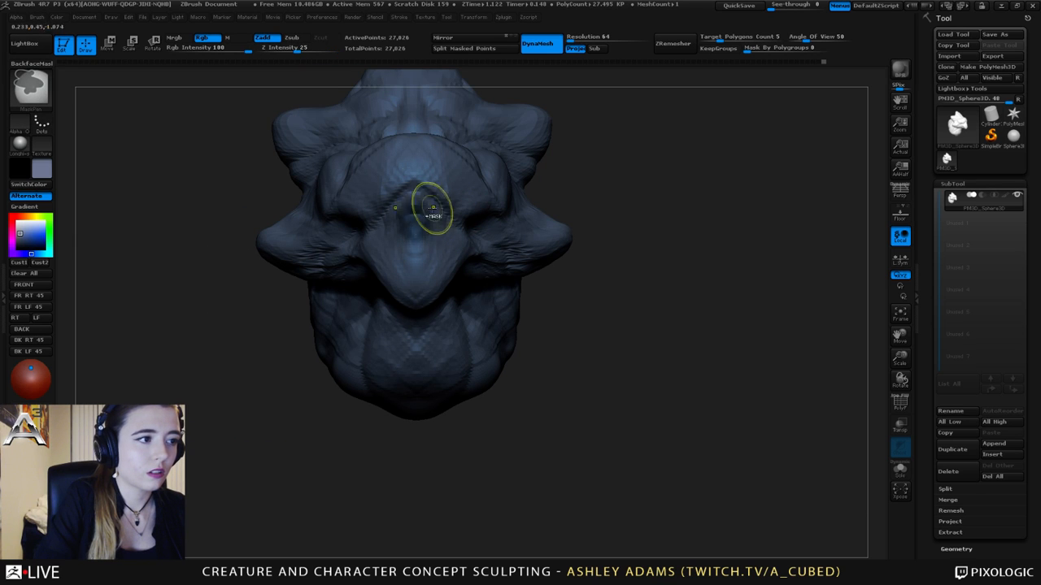
mouse_move(437, 227)
ctrl+right_down()
mouse_move(427, 195)
mouse_move(366, 244)
ctrl+right_up()
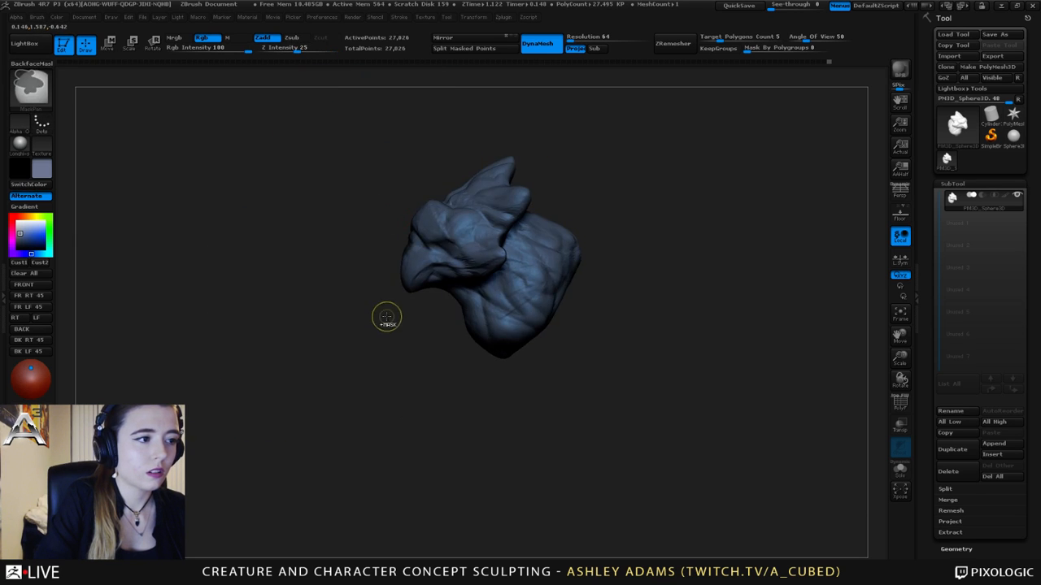
ctrl+click(386, 317)
Pull a long upward-curving horn out of the unmasked beak bridge with SnakeHook
right_click(346, 289)
mouse_move(396, 226)
mouse_down()
mouse_move(414, 215)
mouse_move(396, 203)
mouse_move(399, 161)
mouse_move(381, 195)
mouse_up()
key(space)
mouse_move(380, 192)
right_down()
mouse_move(484, 174)
mouse_move(476, 208)
mouse_move(530, 184)
right_up()
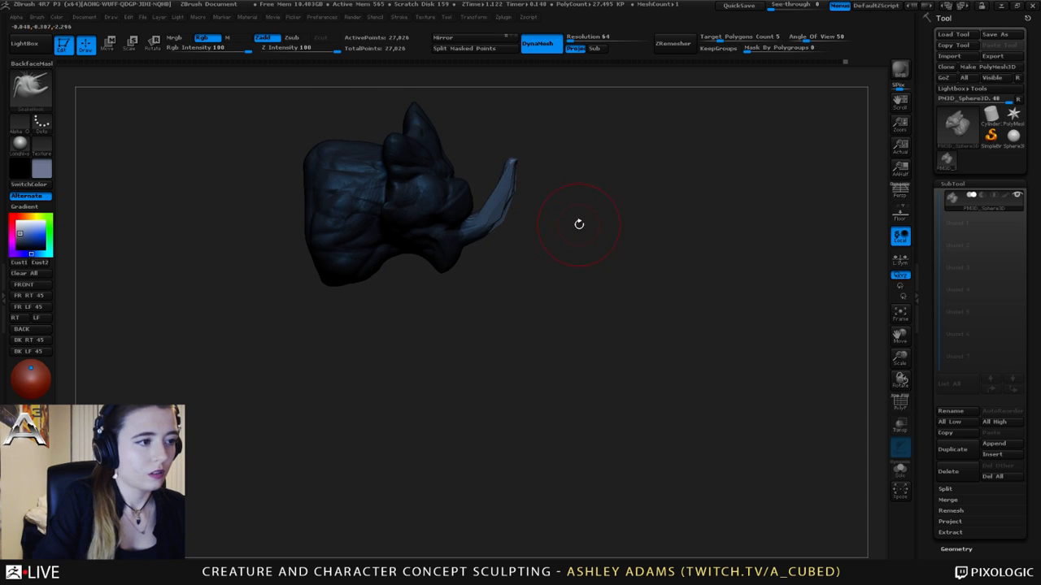
Remesh the head with DynaMesh at resolution 64 and smooth the new horn
mouse_move(525, 224)
alt+mouse_down()
mouse_move(536, 284)
mouse_move(587, 267)
mouse_move(574, 284)
alt+mouse_up()
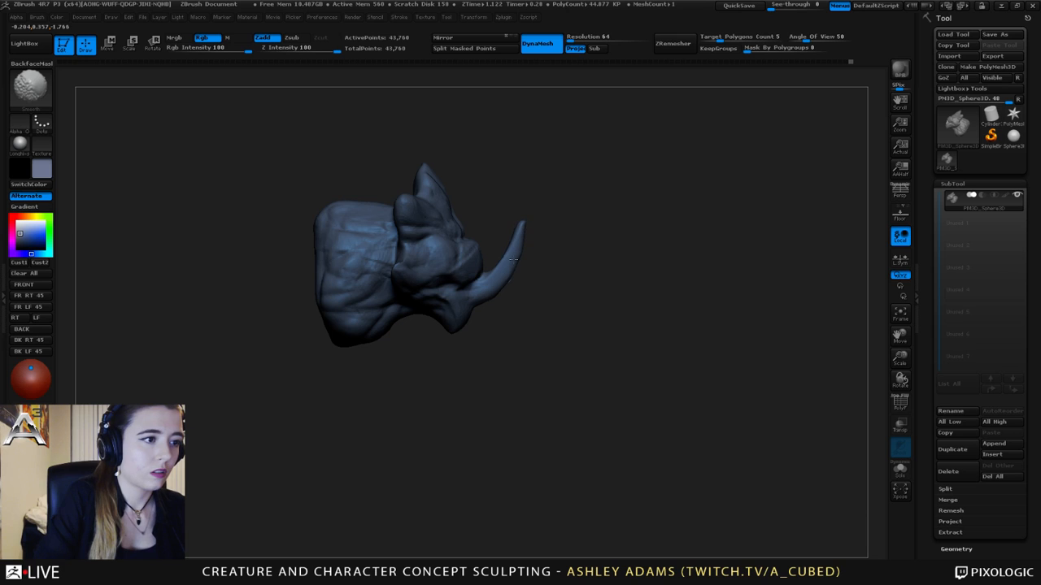
key(r)
mouse_move(336, 287)
shift+mouse_down()
mouse_move(687, 222)
mouse_move(696, 236)
shift+mouse_up()
mouse_move(700, 288)
mouse_down()
mouse_move(656, 140)
mouse_move(660, 158)
mouse_move(579, 184)
mouse_move(525, 177)
mouse_move(557, 181)
mouse_move(496, 193)
mouse_up()
key(q)
shift+drag(417, 115, 418, 130)
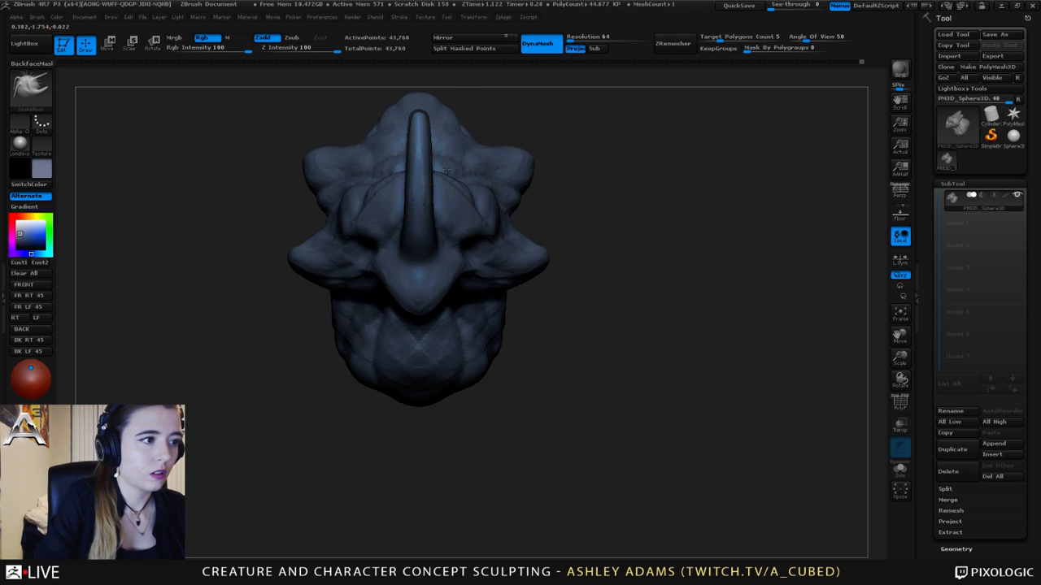
Refine the horn's thickness and curve with SnakeHook, bending its tip backward toward the crest
mouse_move(446, 171)
right_down()
mouse_move(366, 181)
mouse_move(406, 174)
mouse_move(437, 206)
mouse_move(429, 198)
right_up()
drag(422, 219, 407, 209)
drag(424, 171, 417, 171)
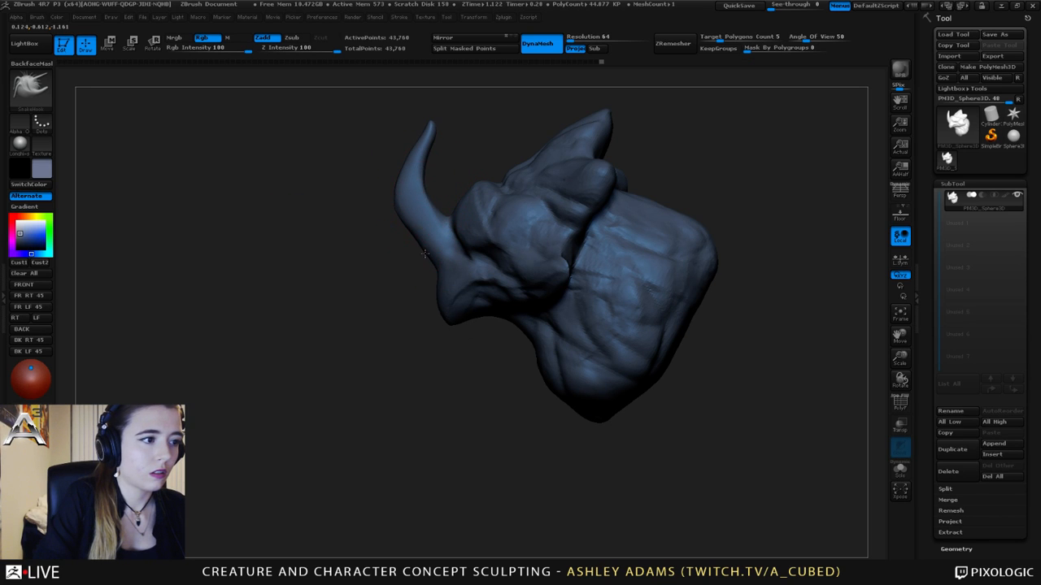
drag(409, 237, 432, 216)
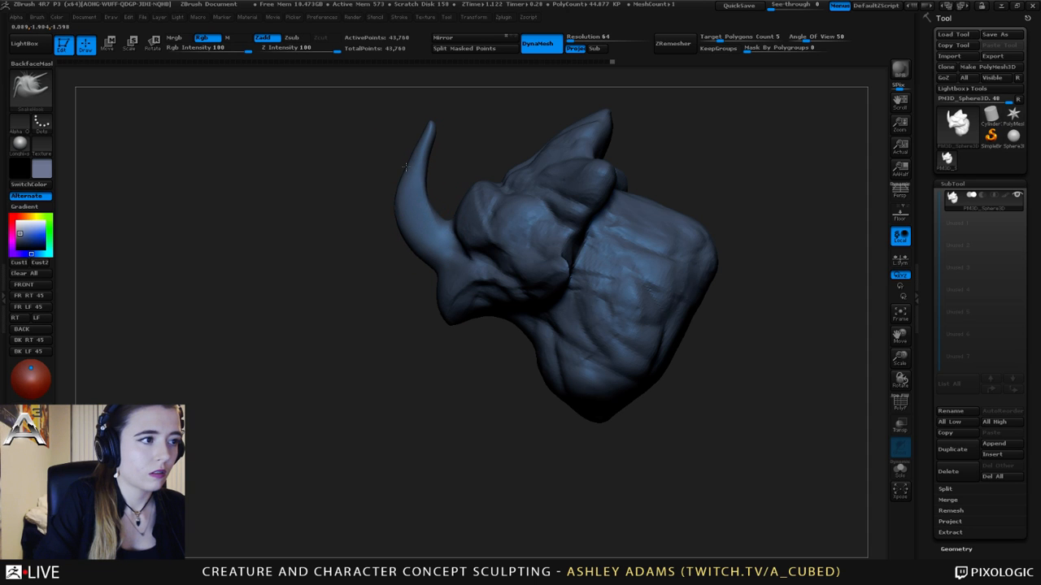
drag(430, 123, 450, 123)
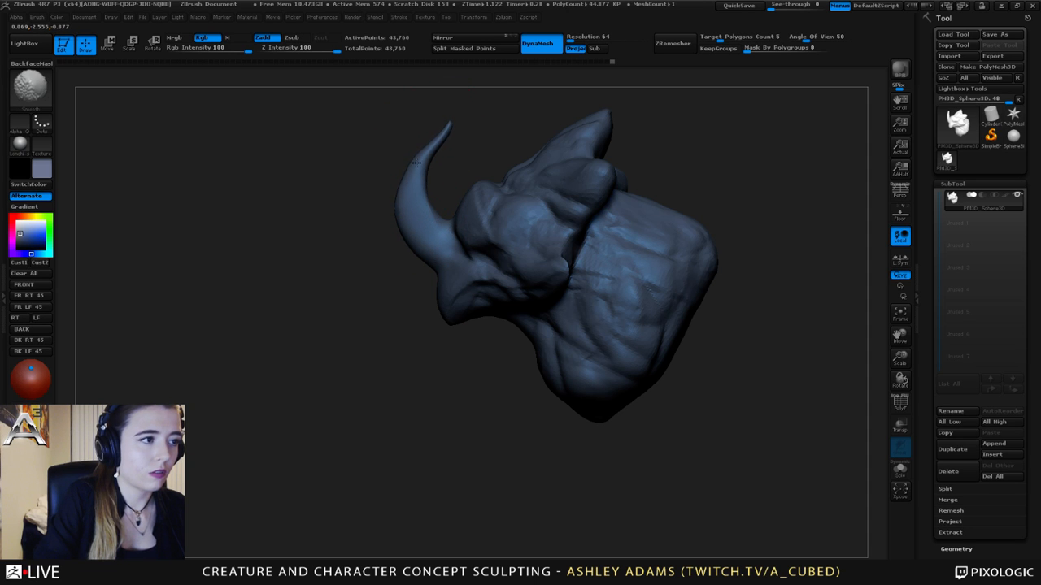
drag(415, 164, 485, 268)
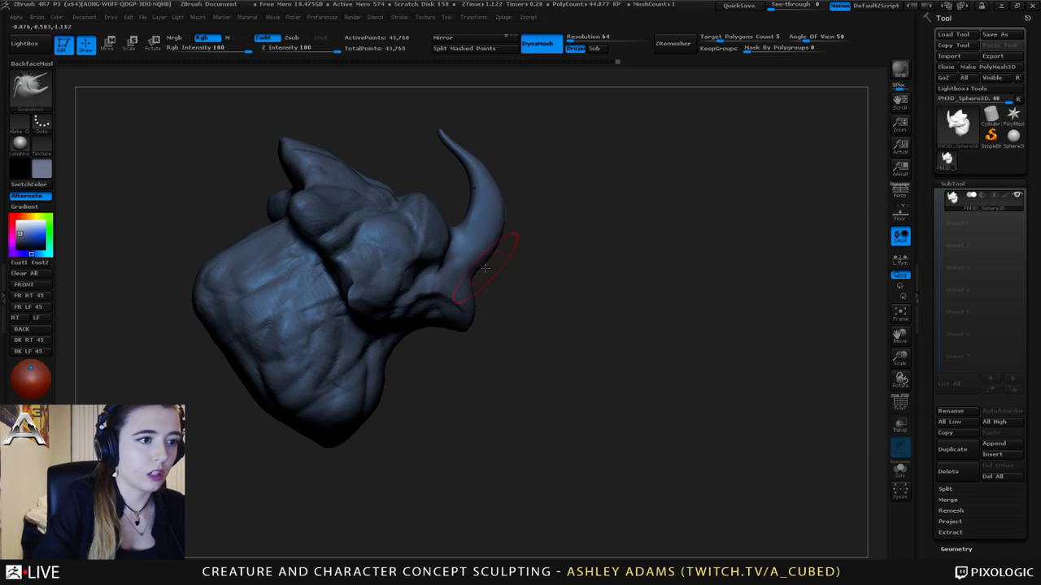
Build up clay around the base of the horn on the side of the beak with ClayBuildup
key(b)
key(c)
key(b)
key(space)
click(446, 277)
mouse_move(537, 325)
mouse_down()
mouse_move(399, 286)
mouse_move(480, 272)
mouse_move(364, 267)
mouse_up()
drag(435, 261, 462, 262)
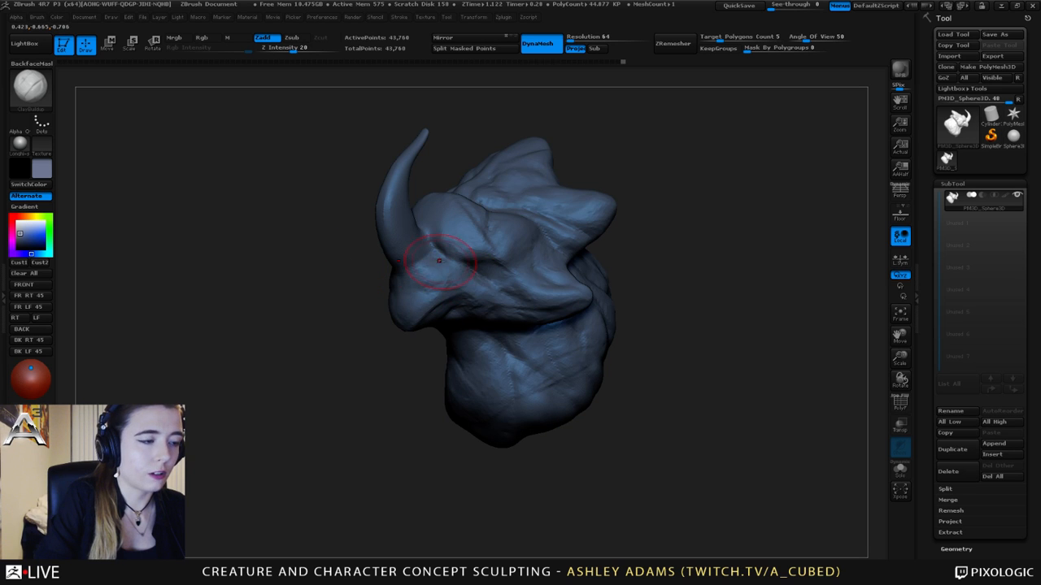
Define a crease on the beak's side below the horn base with Dam_Standard
right_drag(443, 267, 413, 286)
key(b)
key(d)
key(s)
drag(427, 286, 461, 281)
drag(330, 281, 613, 263)
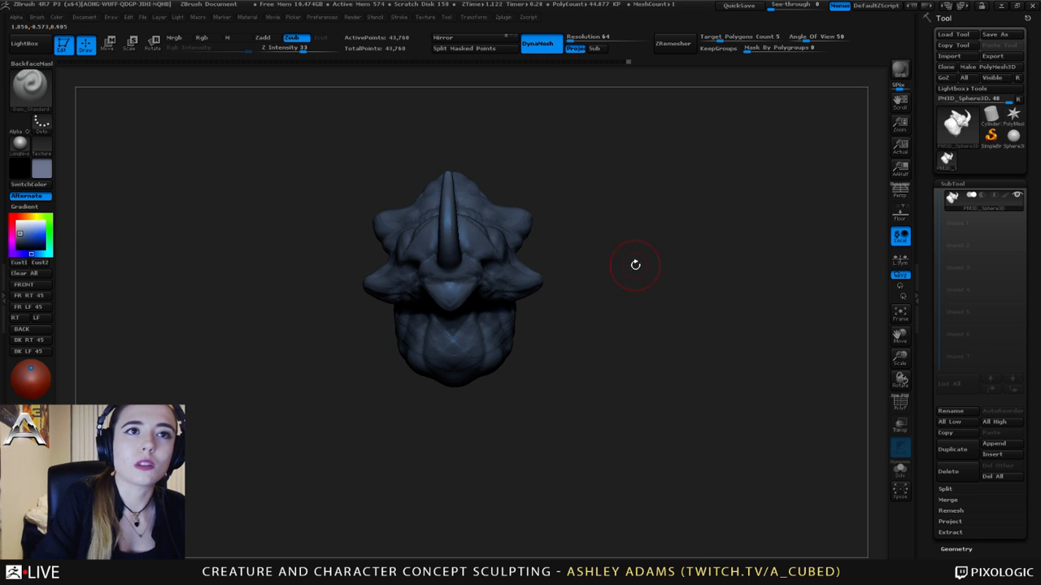
Smooth the horn and flatten its side planes with the hPolish brush
mouse_move(512, 217)
ctrl+right_down()
mouse_move(509, 269)
mouse_move(456, 264)
ctrl+right_up()
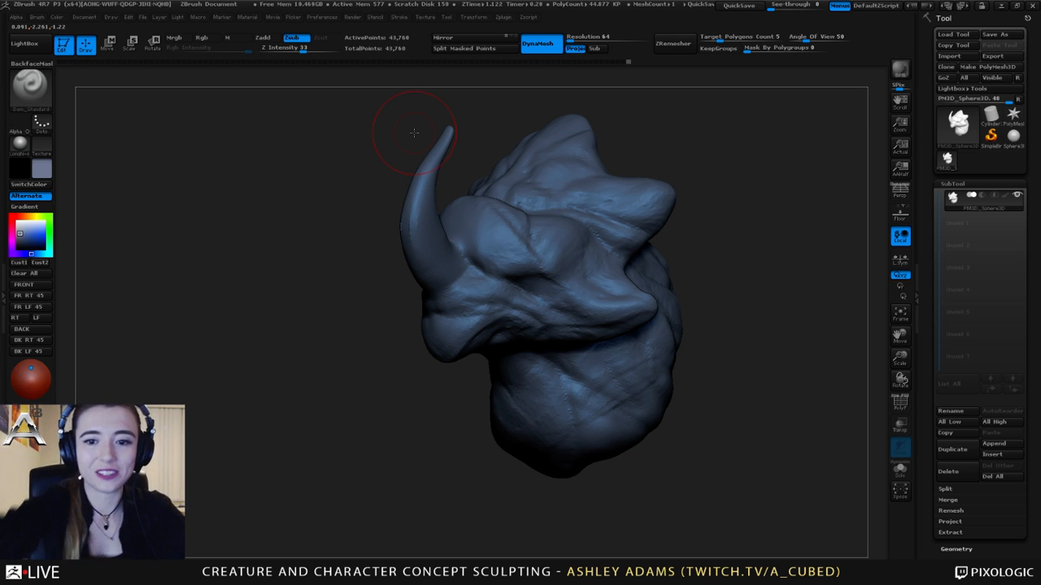
drag(357, 234, 470, 229)
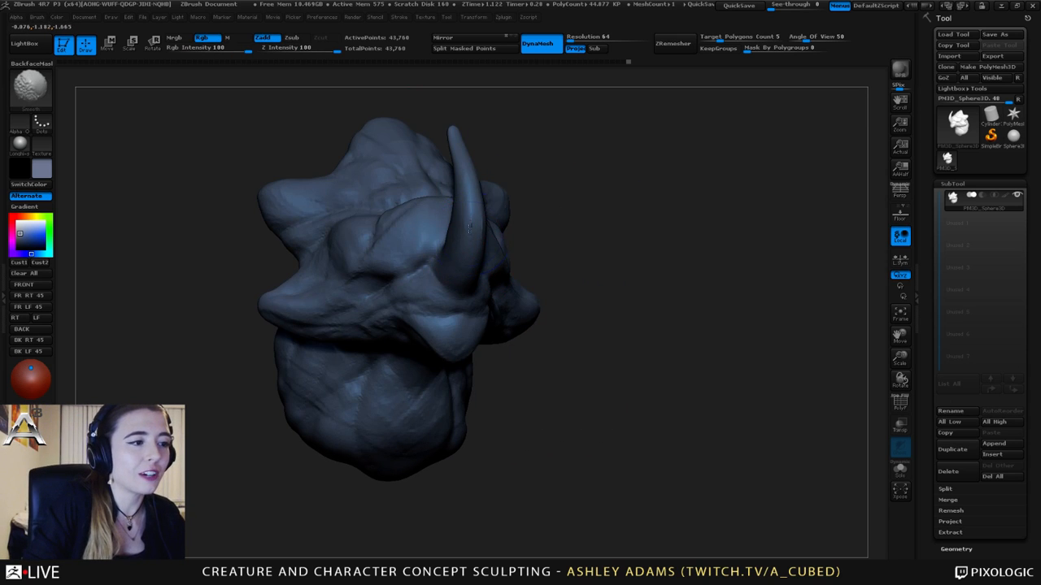
mouse_move(547, 213)
mouse_down()
mouse_move(427, 200)
mouse_move(463, 207)
mouse_up()
right_click(486, 220)
right_drag(476, 214, 490, 231)
key(b)
key(h)
key(p)
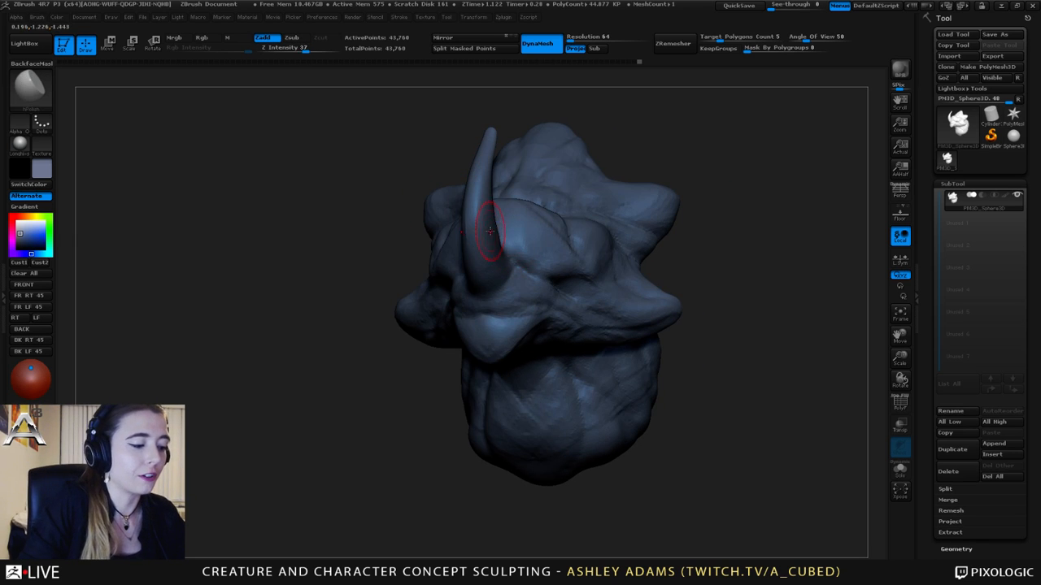
right_drag(485, 191, 502, 232)
right_drag(503, 233, 514, 239)
Pull the upper horn into a slimmer, sharper curved tip with SnakeHook
key(b)
key(s)
key(h)
right_drag(483, 171, 494, 173)
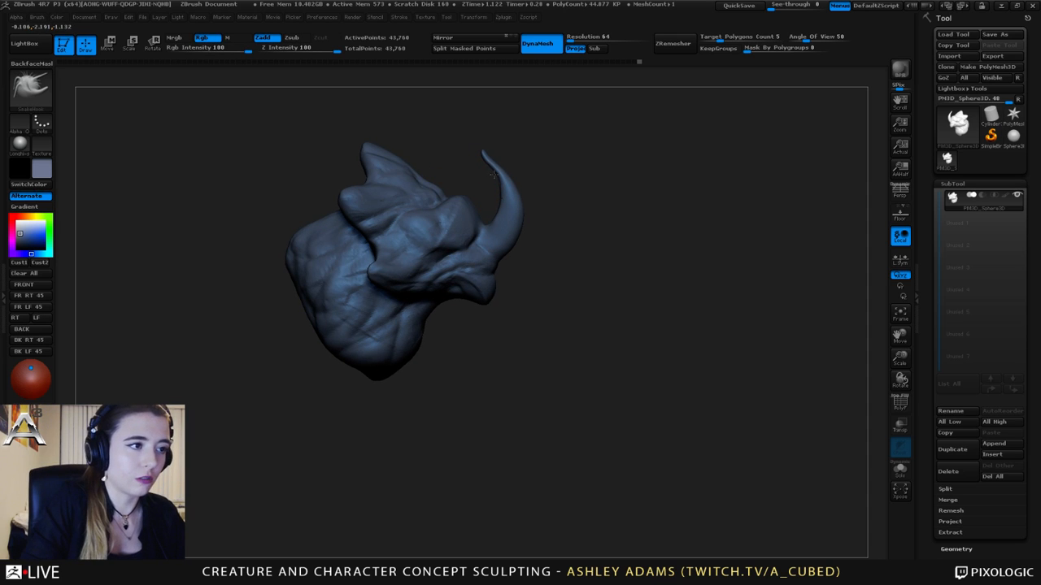
drag(497, 172, 504, 168)
ctrl+right_drag(504, 169, 512, 182)
key(space)
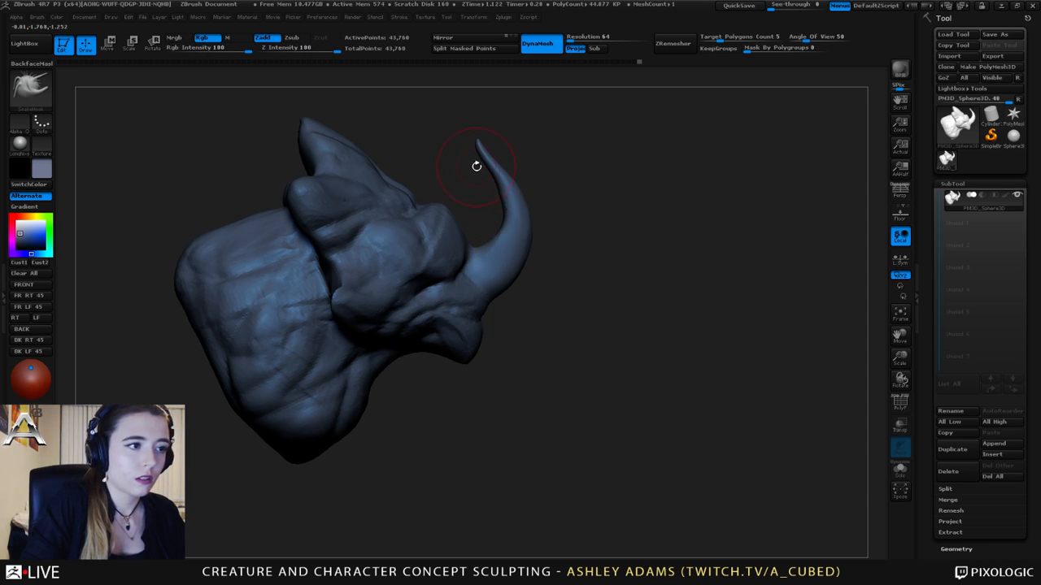
drag(475, 142, 498, 178)
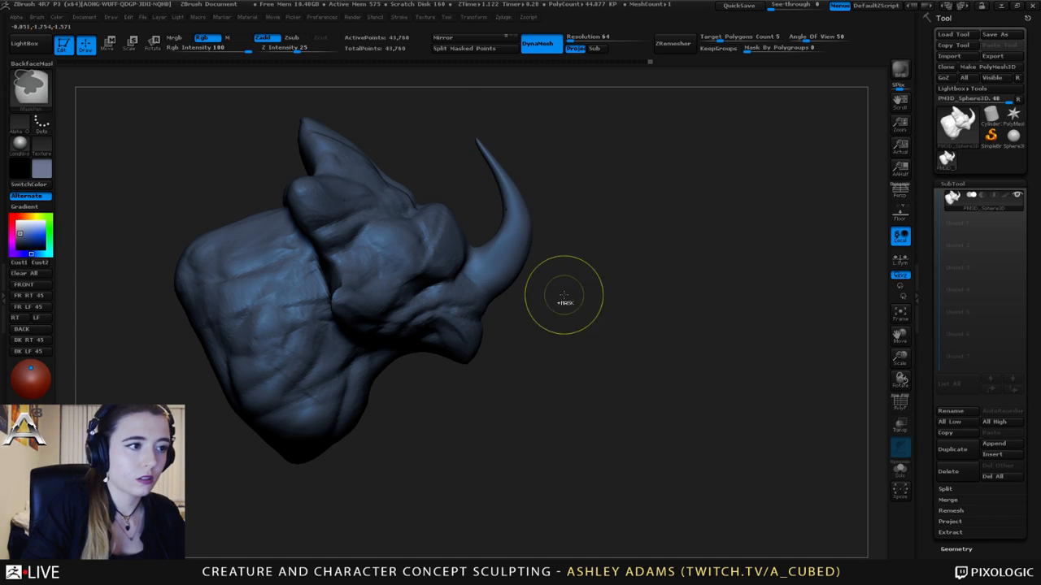
Adjust the sides of the beak below the horn base symmetrically from the front with SnakeHook
mouse_move(562, 296)
ctrl+right_down()
mouse_move(532, 235)
mouse_move(449, 225)
ctrl+right_up()
mouse_move(449, 225)
ctrl+right_down()
mouse_move(516, 230)
mouse_move(523, 254)
ctrl+right_up()
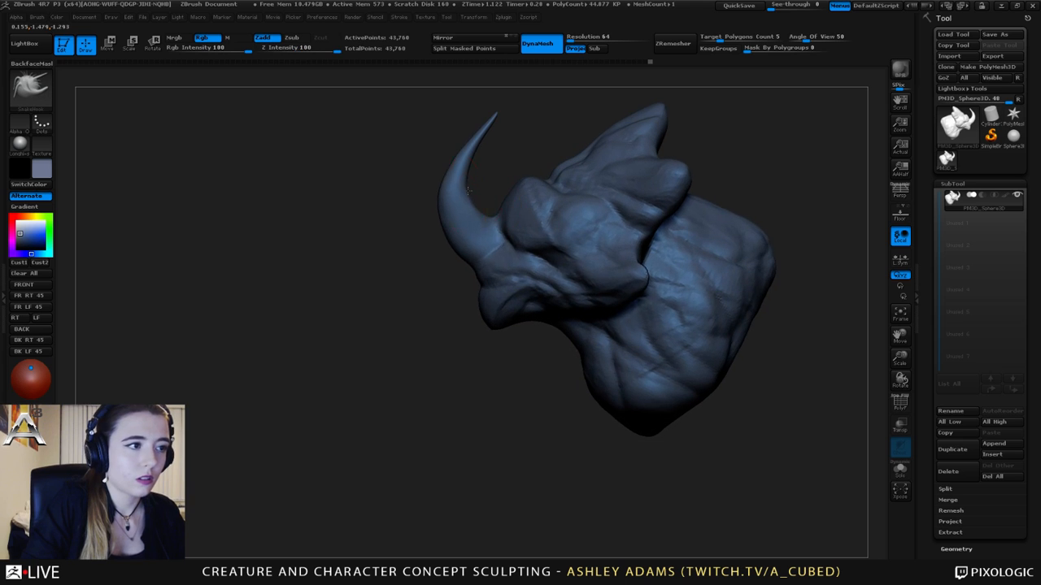
right_click(412, 253)
right_drag(411, 252, 514, 277)
mouse_move(514, 277)
ctrl+right_down()
mouse_move(522, 220)
mouse_move(533, 282)
ctrl+right_up()
right_click(527, 285)
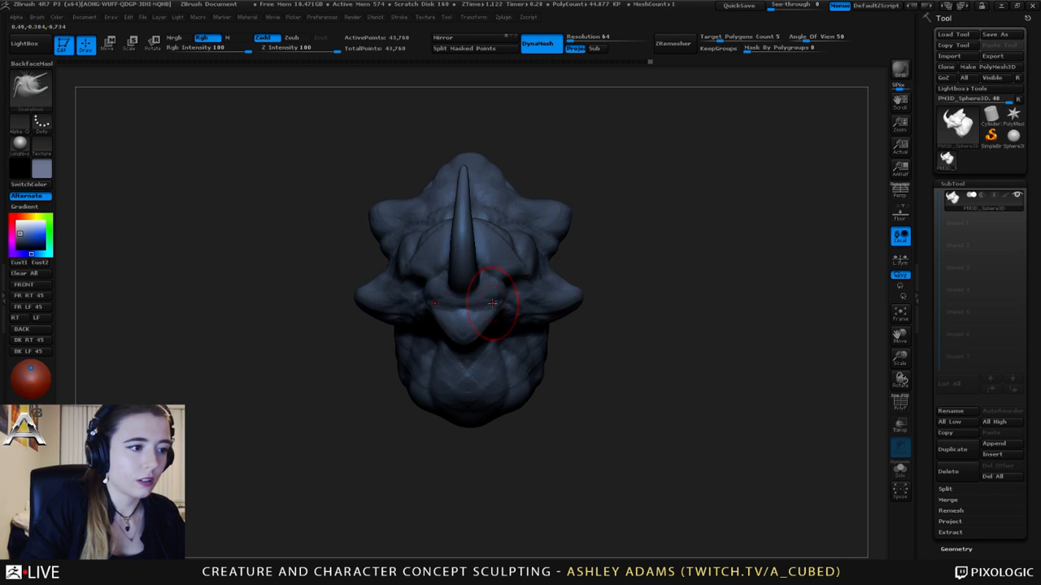
drag(497, 299, 487, 306)
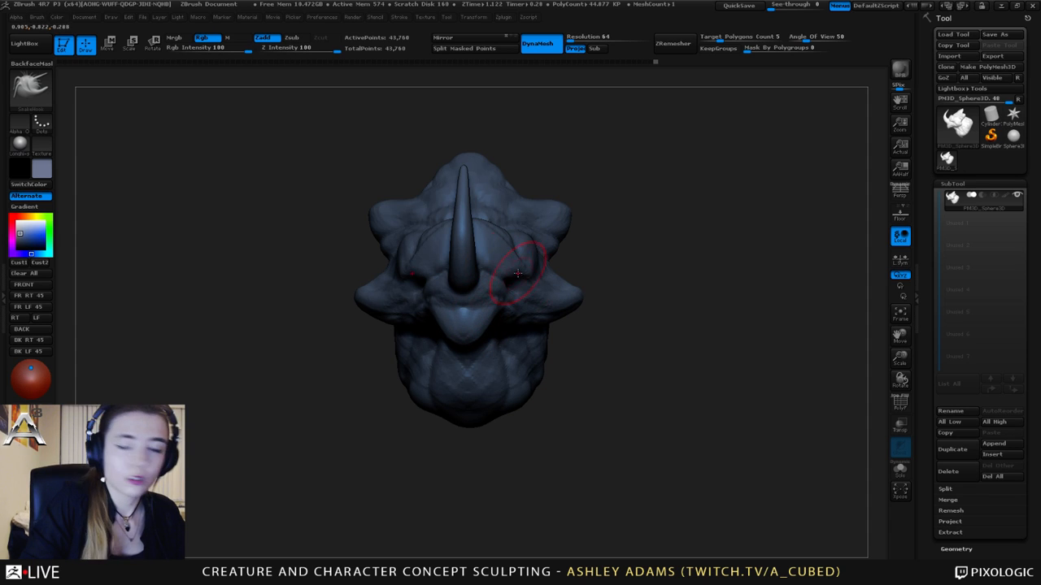
alt+right_drag(389, 286, 446, 272)
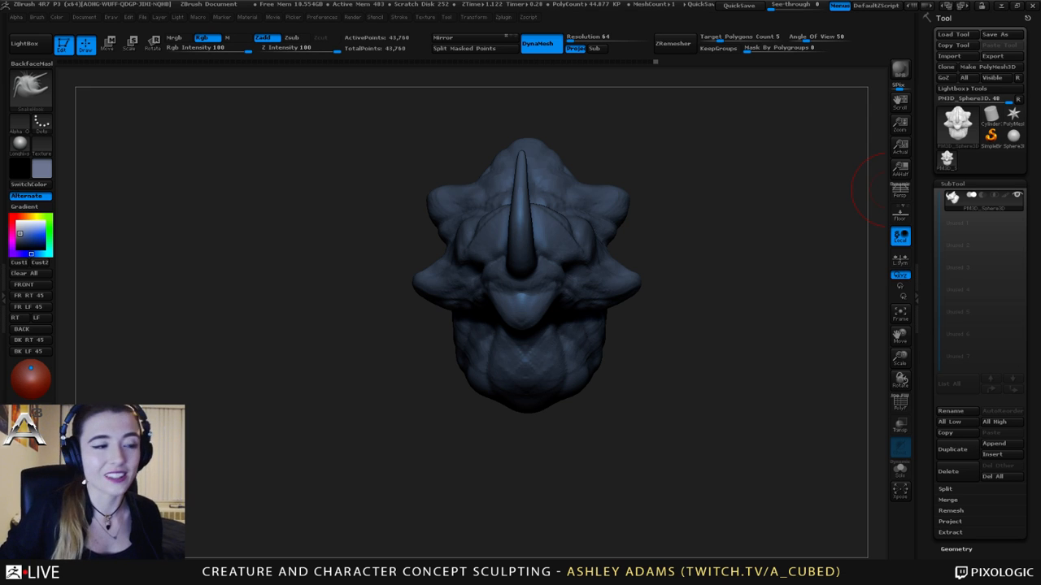
Build up the form behind the brow on the side of the head with ClayBuildup
right_drag(582, 165, 596, 174)
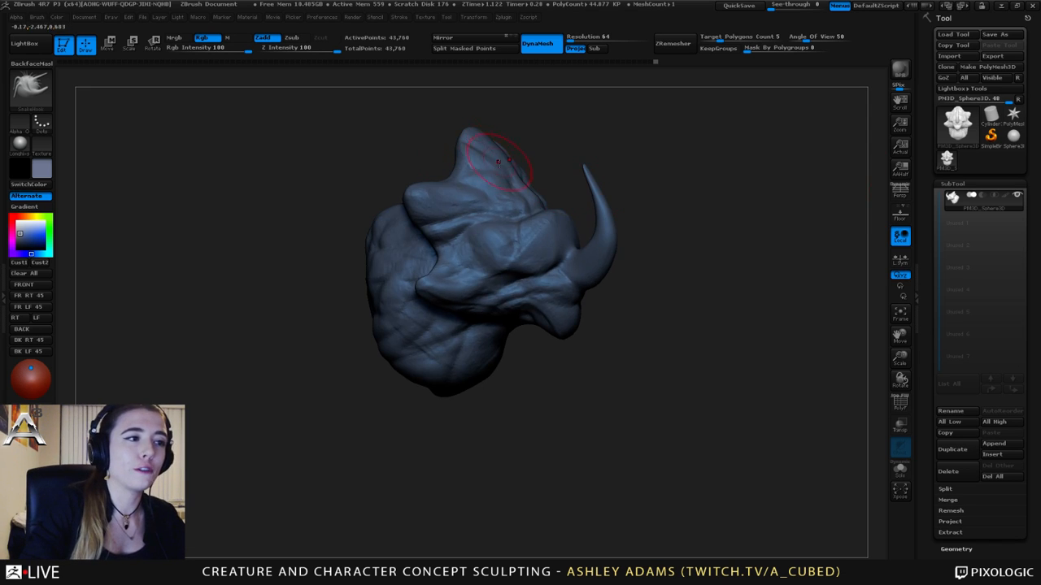
mouse_move(498, 173)
right_down()
mouse_move(435, 182)
mouse_move(503, 184)
right_up()
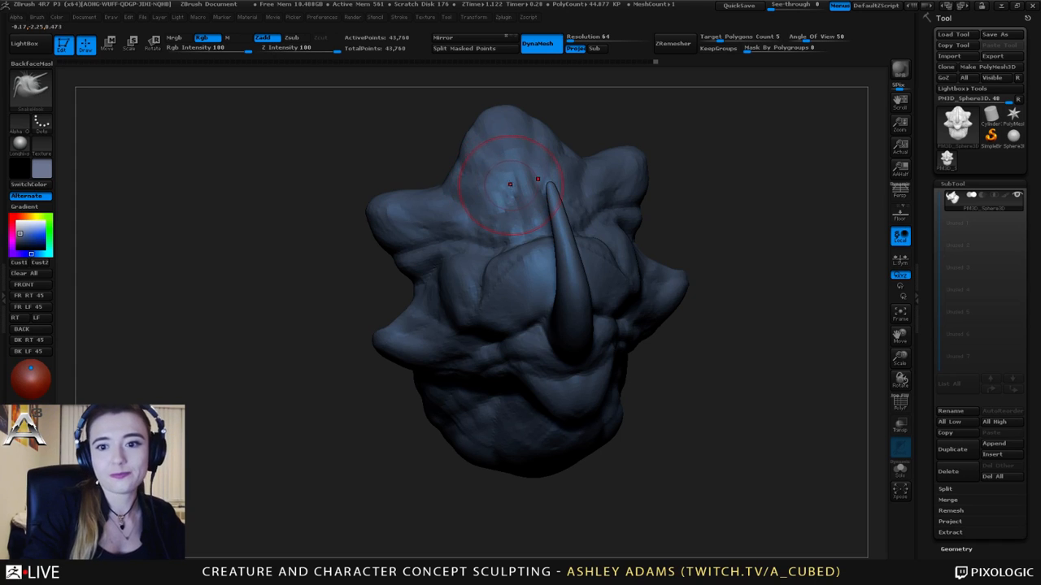
right_drag(506, 169, 569, 181)
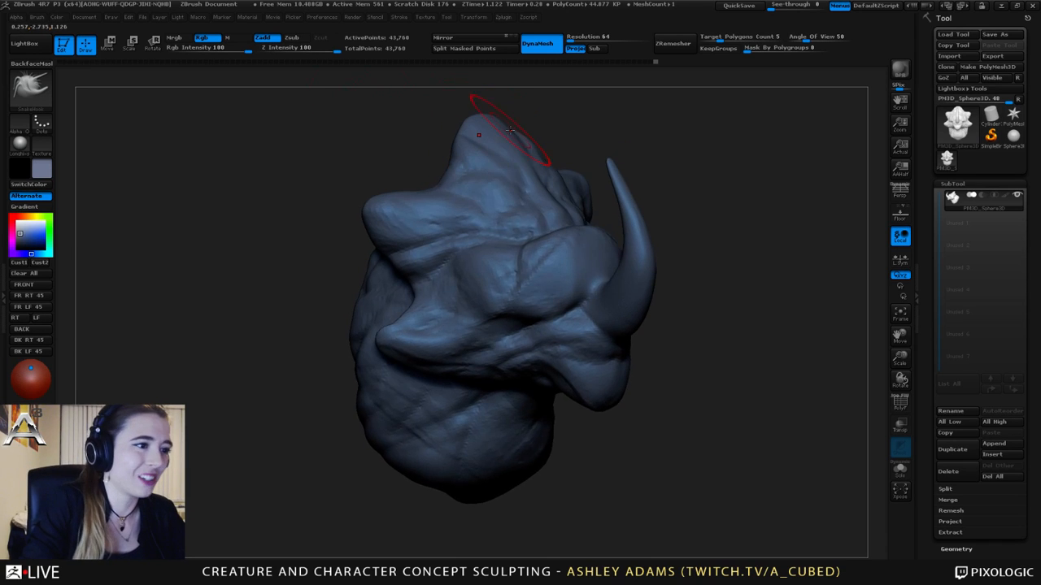
mouse_move(554, 266)
alt+right_down()
mouse_move(490, 239)
mouse_move(508, 245)
alt+right_up()
key(b)
key(d)
key(s)
key(b)
key(c)
key(b)
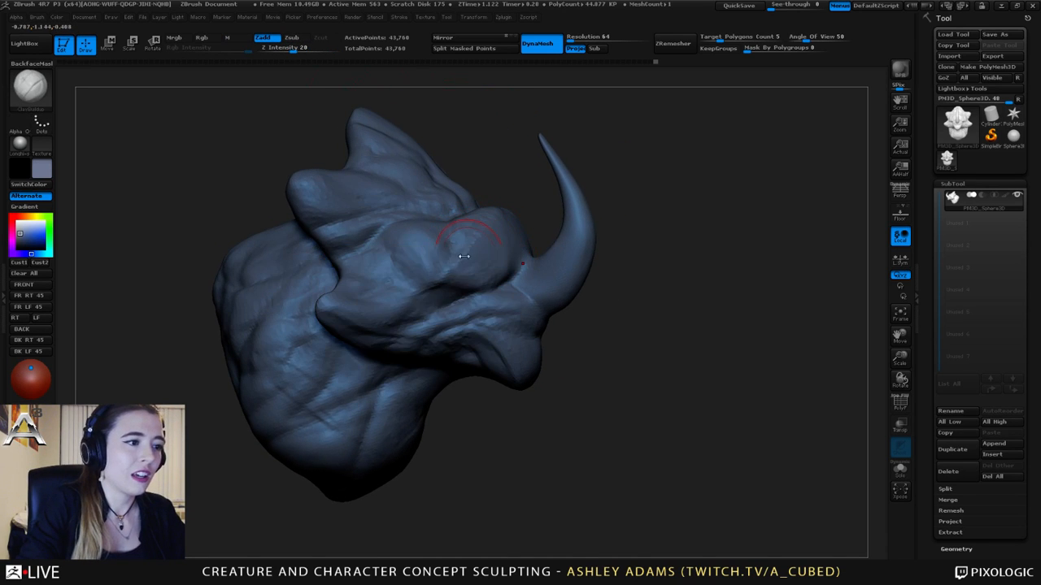
drag(391, 269, 422, 270)
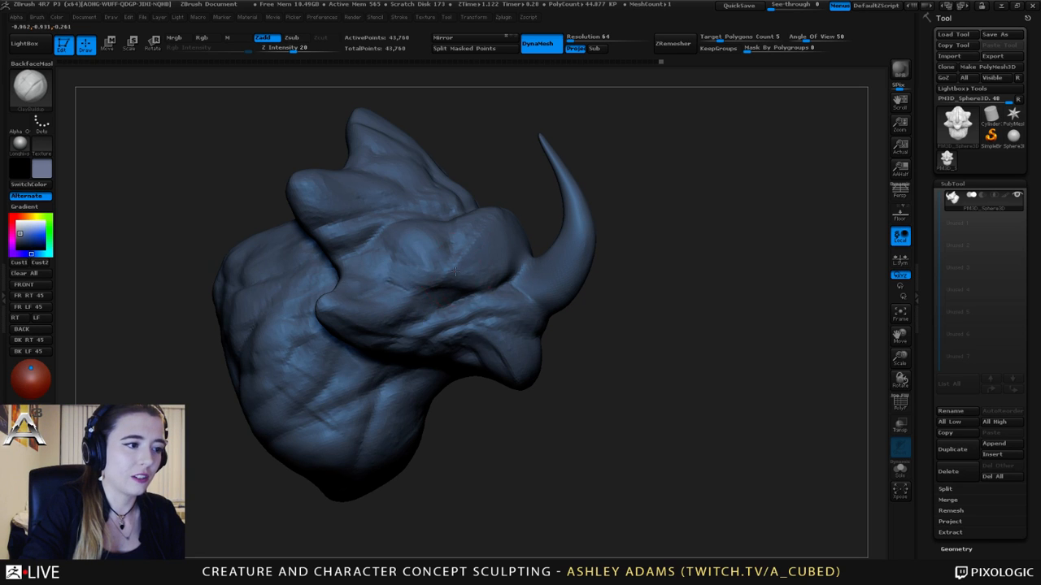
Carve the crease beneath the brow on the side of the head with Dam_Standard
mouse_move(425, 270)
right_down()
mouse_move(446, 272)
mouse_move(433, 296)
mouse_move(462, 307)
right_up()
key(b)
key(d)
key(s)
mouse_move(407, 297)
mouse_down()
mouse_move(431, 306)
mouse_move(466, 297)
mouse_up()
mouse_move(456, 299)
right_down()
mouse_move(519, 297)
mouse_move(508, 348)
right_up()
Turn on backface masking and build up the back and lower surfaces of the cheek spike with ClayBuildup
key(b)
key(c)
key(b)
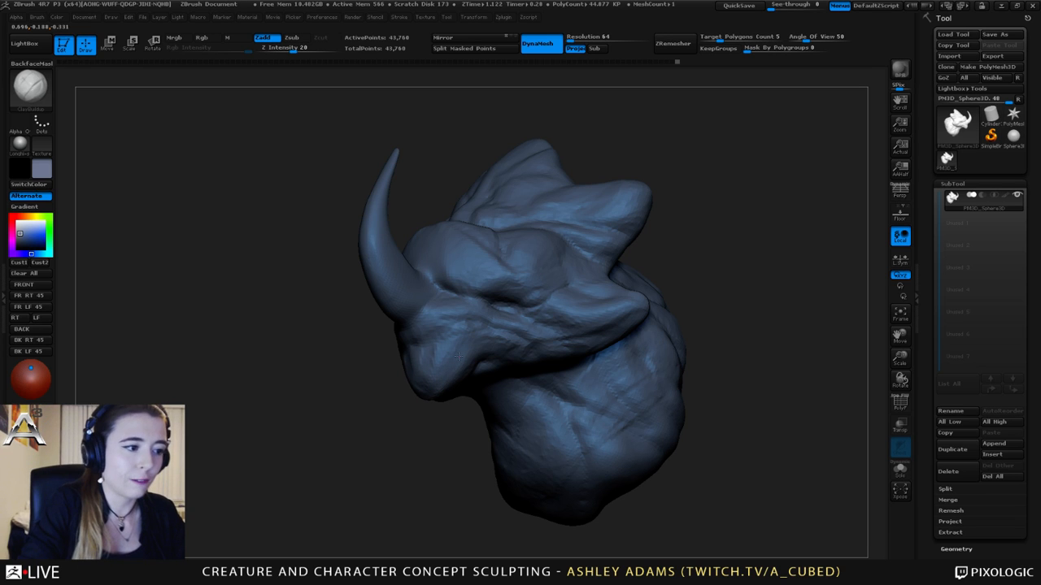
right_drag(462, 353, 449, 334)
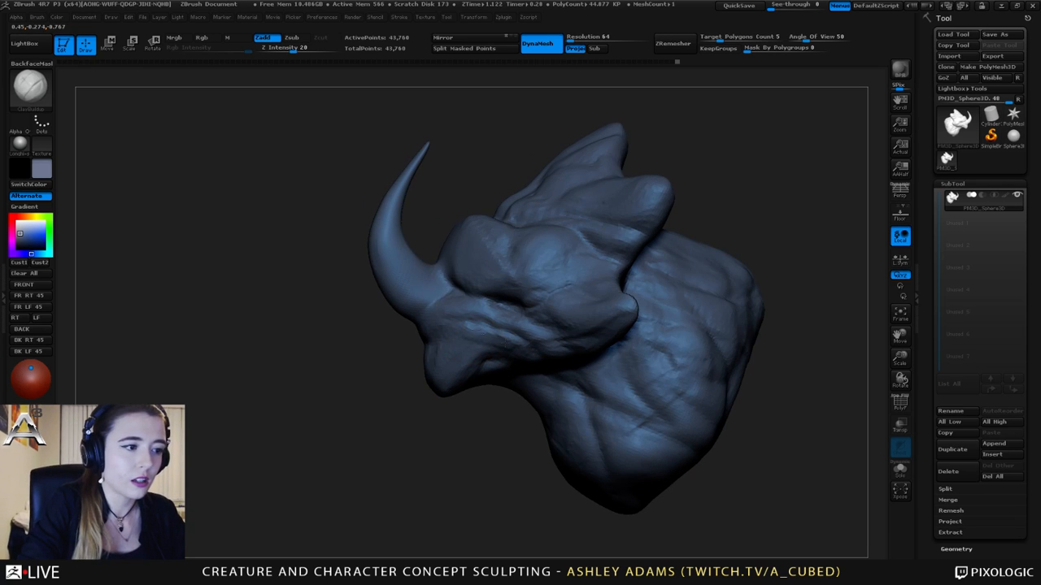
mouse_move(520, 358)
right_down()
mouse_move(496, 329)
mouse_move(509, 355)
mouse_move(476, 279)
right_up()
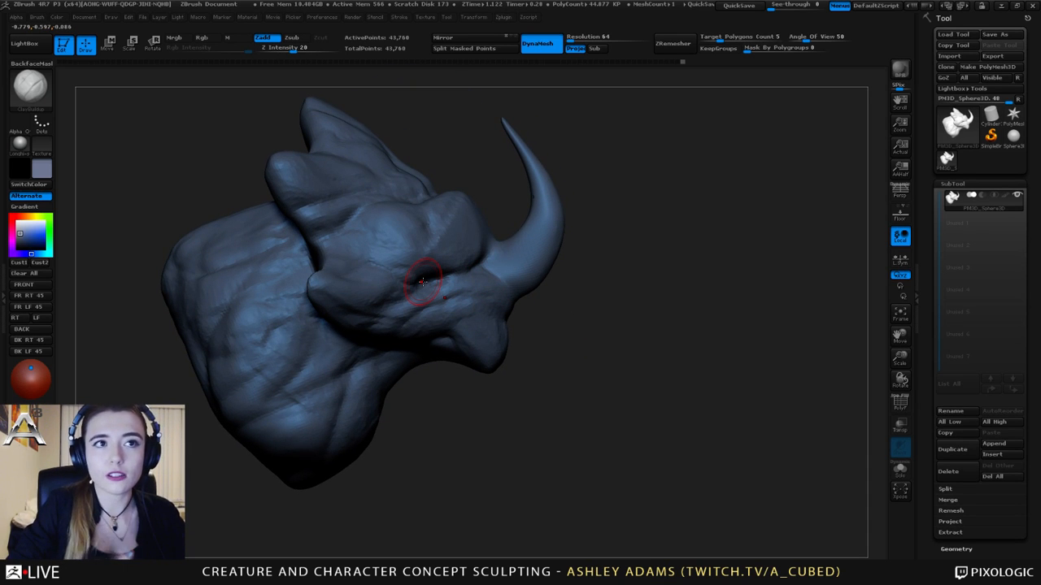
mouse_move(422, 282)
right_down()
mouse_move(382, 244)
mouse_move(267, 181)
right_up()
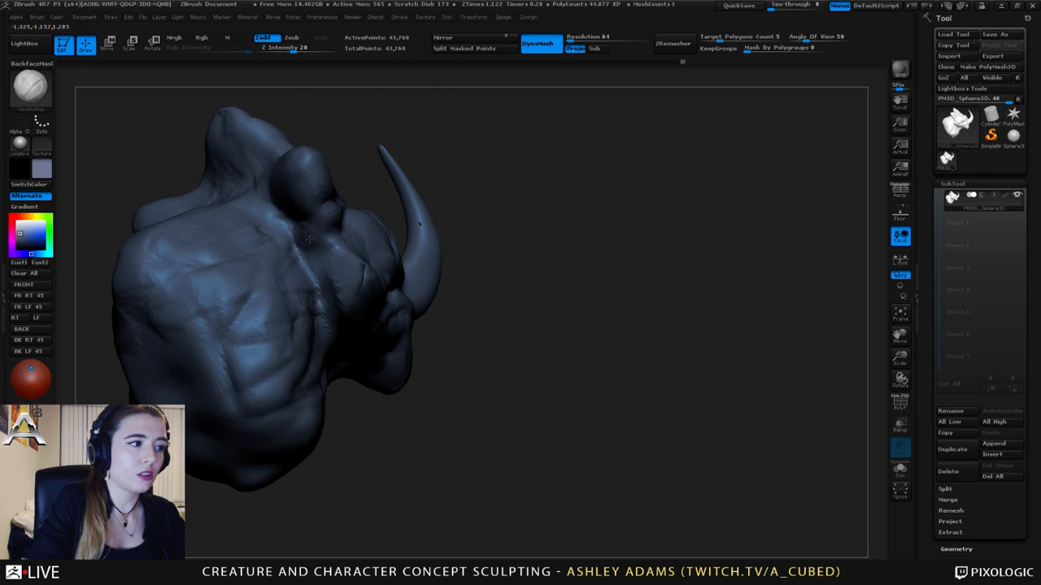
mouse_move(306, 241)
right_down()
mouse_move(399, 203)
mouse_move(301, 204)
mouse_move(303, 215)
mouse_move(297, 204)
mouse_move(370, 281)
right_up()
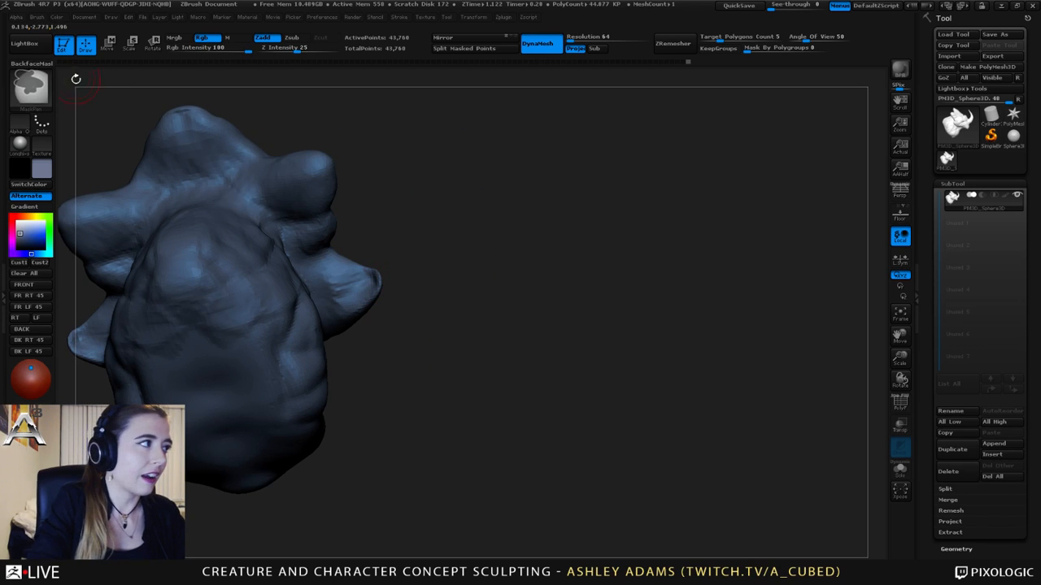
click(31, 62)
mouse_move(374, 274)
mouse_down()
mouse_move(351, 301)
mouse_move(328, 269)
mouse_move(356, 293)
mouse_move(332, 325)
mouse_move(343, 287)
mouse_up()
right_drag(343, 286, 402, 220)
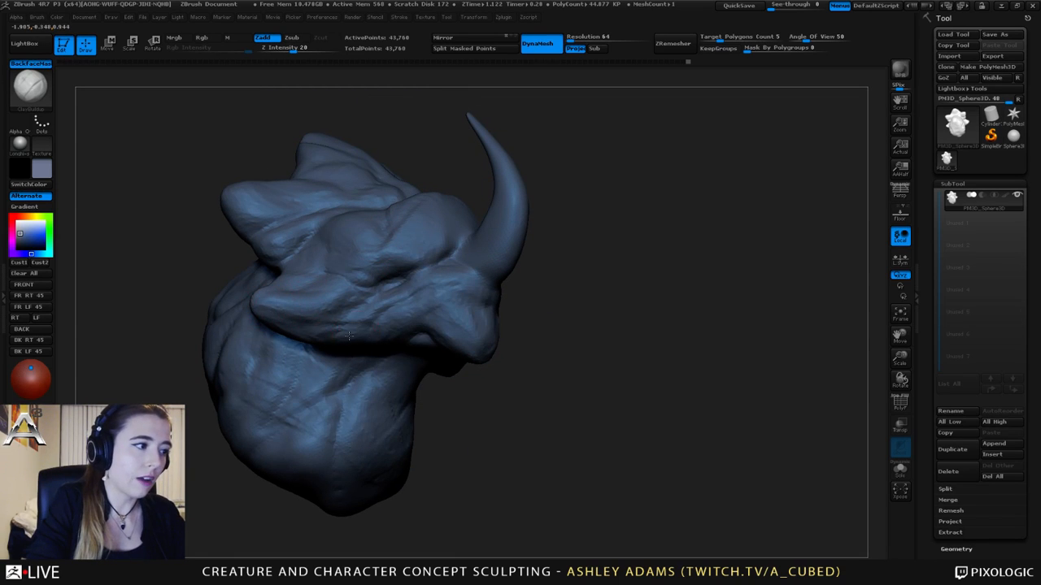
drag(272, 317, 358, 327)
mouse_move(286, 299)
mouse_down()
mouse_move(265, 302)
mouse_move(327, 314)
mouse_move(336, 288)
mouse_move(285, 298)
mouse_up()
Carve a groove along the upper side of the cheek spike with Dam_Standard
mouse_move(315, 286)
right_down()
mouse_move(302, 297)
mouse_move(306, 338)
right_up()
key(b)
key(d)
key(s)
drag(256, 298, 286, 281)
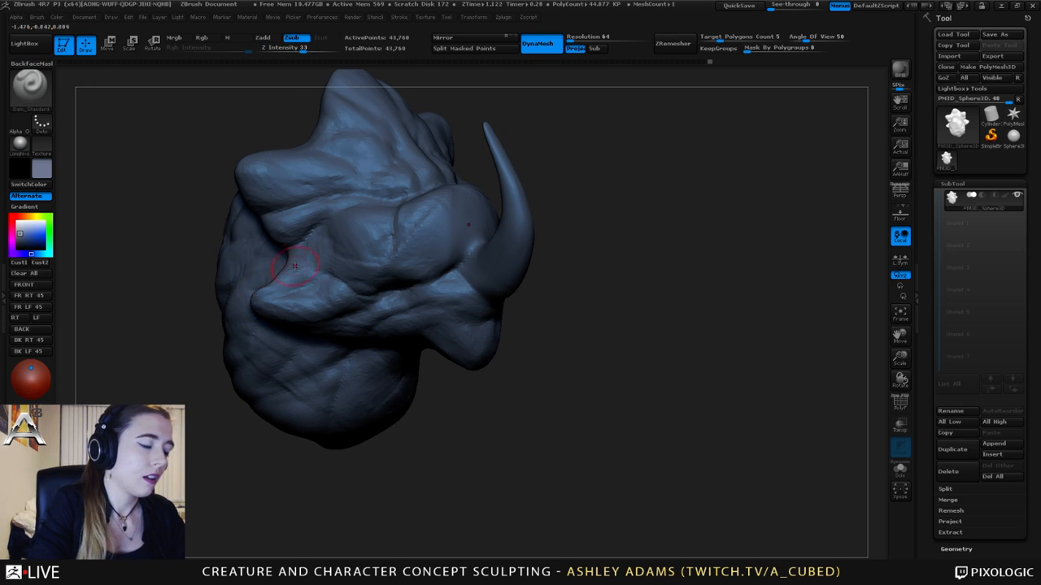
Adjust the silhouette of the cheek spike's tip with SnakeHook
key(b)
key(s)
key(h)
right_drag(302, 294, 276, 277)
mouse_move(264, 286)
mouse_down()
mouse_move(270, 293)
mouse_move(291, 278)
mouse_up()
right_drag(295, 283, 248, 275)
Pull a small pointed spike down from the rear jaw edge below the cheek spike with SnakeHook
alt+right_drag(499, 272, 454, 240)
ctrl+right_drag(454, 241, 480, 275)
right_drag(479, 275, 406, 236)
alt+right_drag(406, 236, 478, 301)
mouse_move(478, 301)
right_down()
mouse_move(468, 270)
mouse_move(457, 315)
right_up()
key(space)
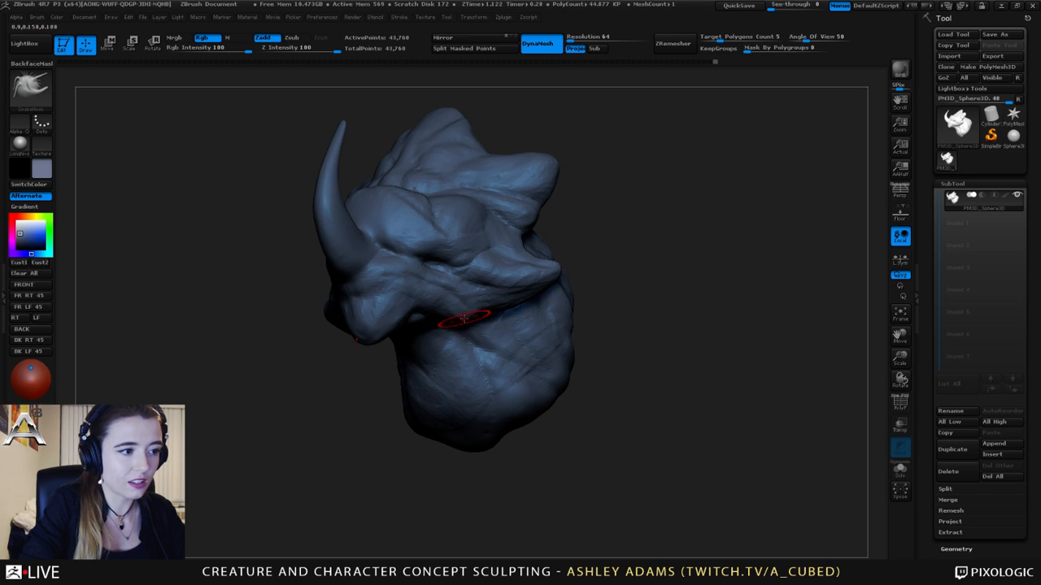
mouse_move(482, 305)
right_down()
mouse_move(429, 296)
mouse_move(400, 241)
mouse_move(440, 285)
mouse_move(436, 247)
mouse_move(426, 276)
right_up()
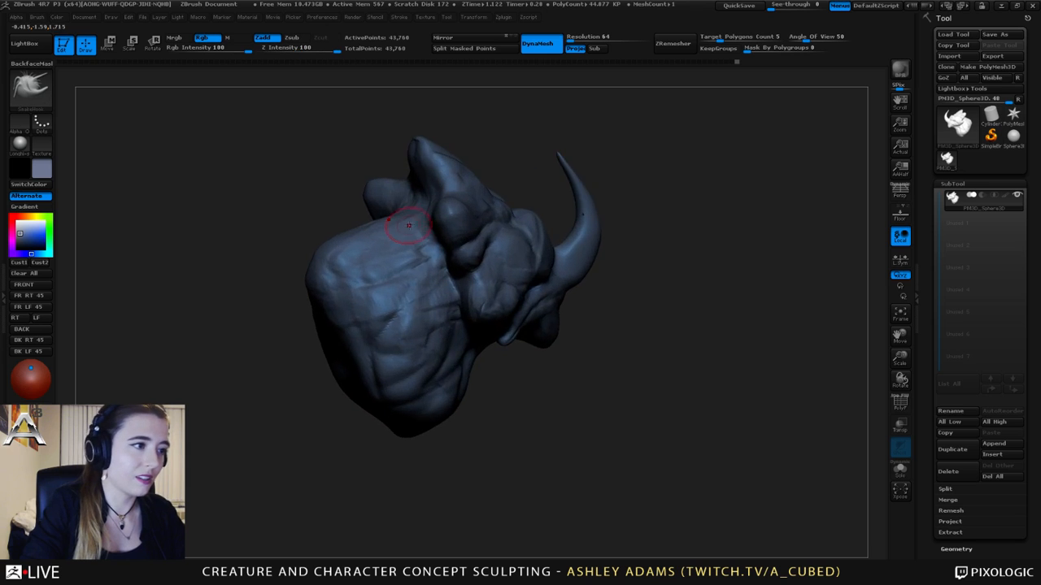
Define the crease where the neck meets the back of the head
mouse_move(411, 229)
right_down()
mouse_move(443, 227)
mouse_move(390, 173)
right_up()
key(b)
key(s)
key(t)
drag(404, 195, 432, 233)
right_drag(432, 232, 396, 223)
drag(431, 228, 460, 291)
Carve the underside of the beak with Dam_Standard
right_drag(460, 292, 482, 352)
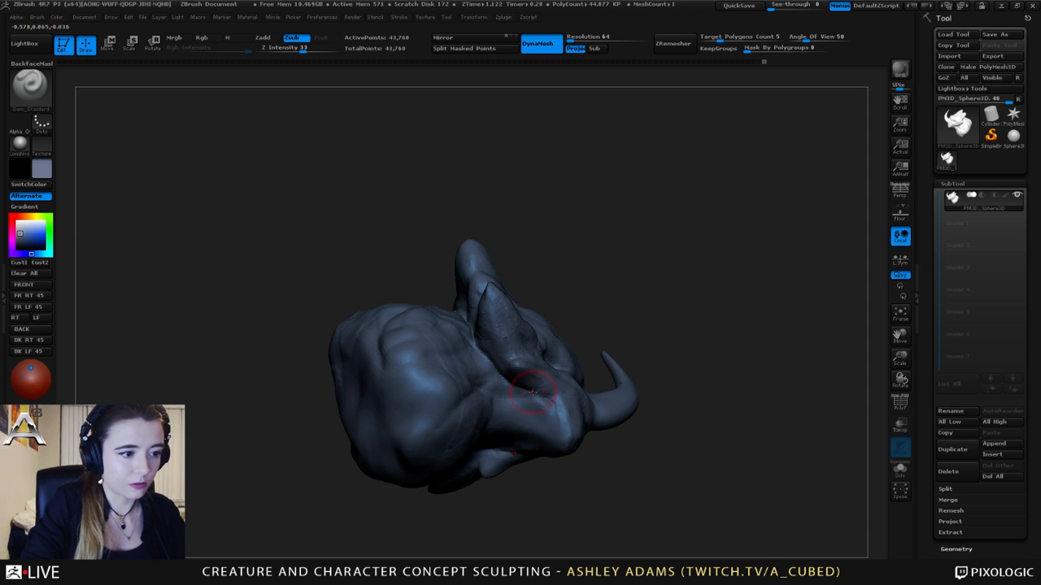
mouse_move(540, 395)
right_down()
mouse_move(441, 252)
mouse_move(520, 235)
right_up()
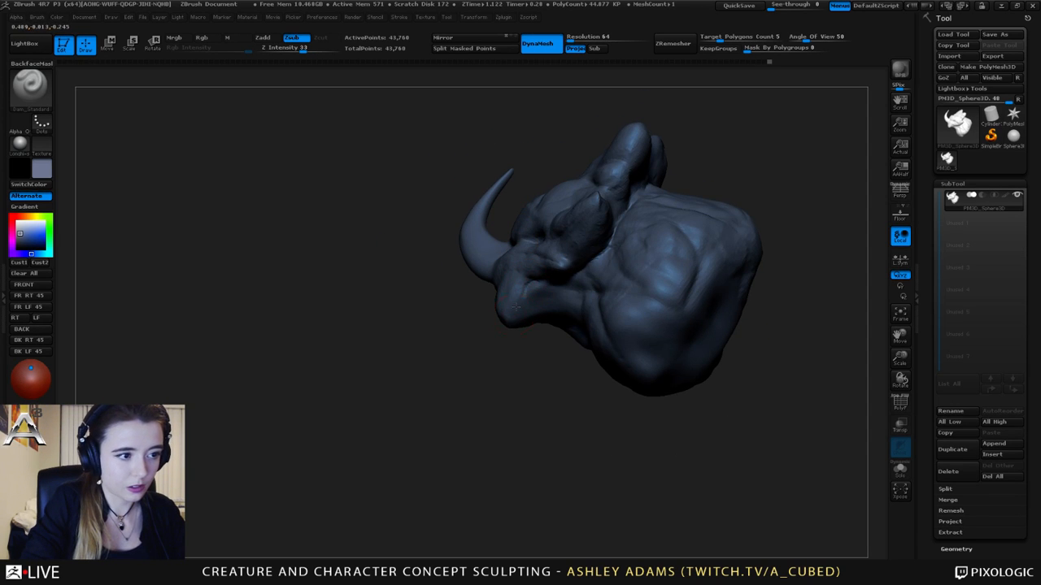
drag(515, 307, 521, 321)
mouse_move(522, 322)
right_down()
mouse_move(536, 298)
mouse_move(530, 262)
mouse_move(494, 204)
mouse_move(491, 255)
right_up()
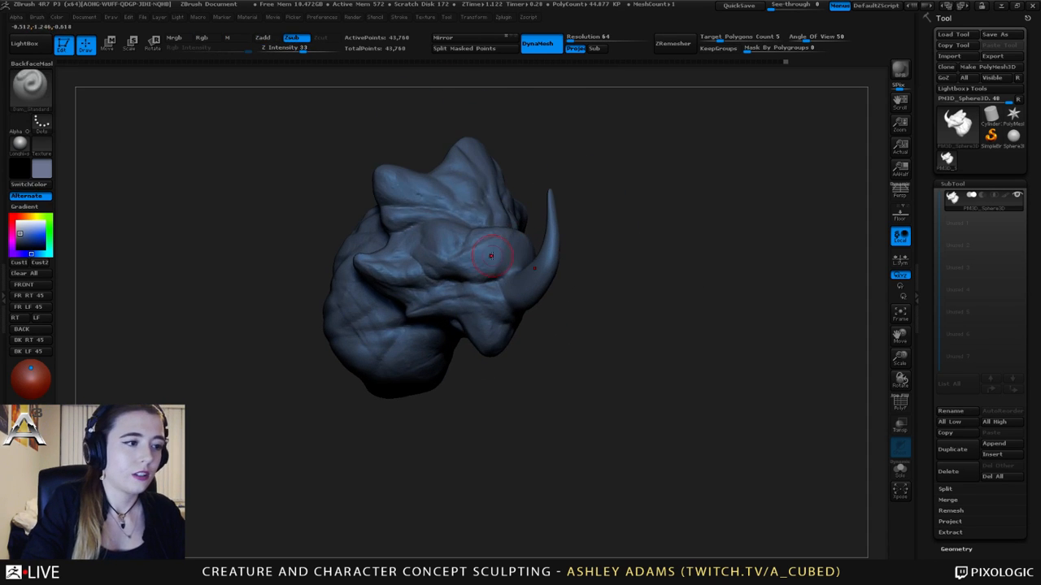
Cut a deep crease between the brow and the base of the horn with Dam_Standard
key(b)
key(c)
key(b)
ctrl+right_drag(417, 239, 441, 246)
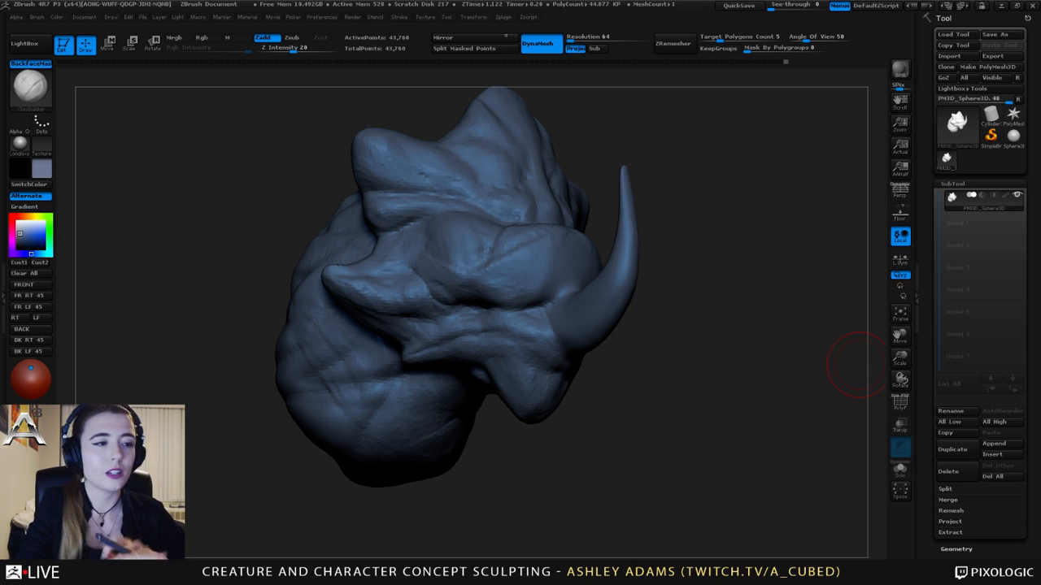
mouse_move(860, 365)
right_down()
mouse_move(600, 267)
mouse_move(581, 309)
mouse_move(602, 327)
right_up()
drag(593, 324, 631, 347)
mouse_move(585, 345)
right_down()
mouse_move(660, 320)
mouse_move(559, 342)
mouse_move(442, 349)
mouse_move(488, 372)
right_up()
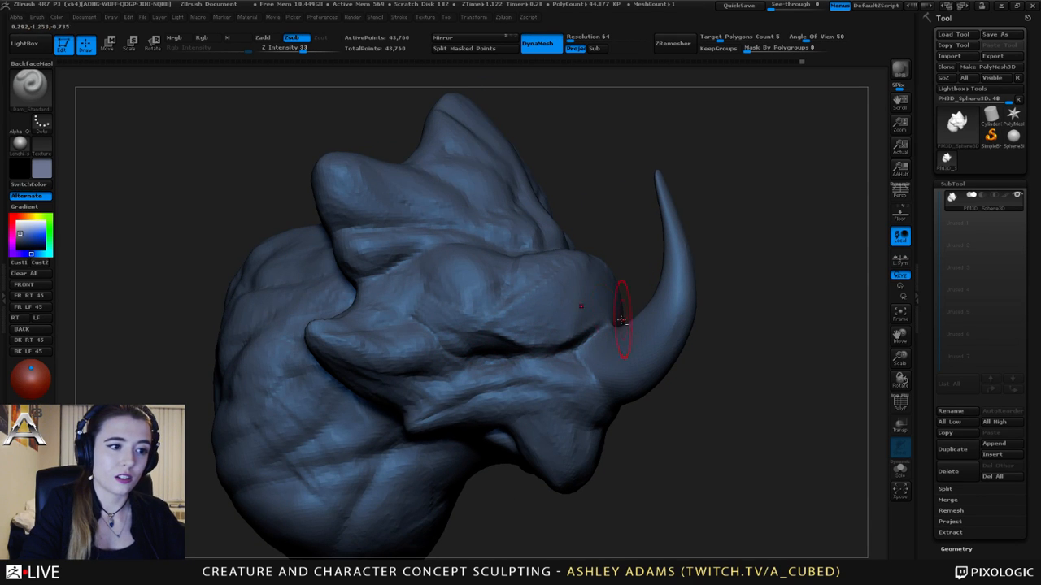
mouse_move(614, 322)
right_down()
mouse_move(643, 327)
mouse_move(610, 319)
right_up()
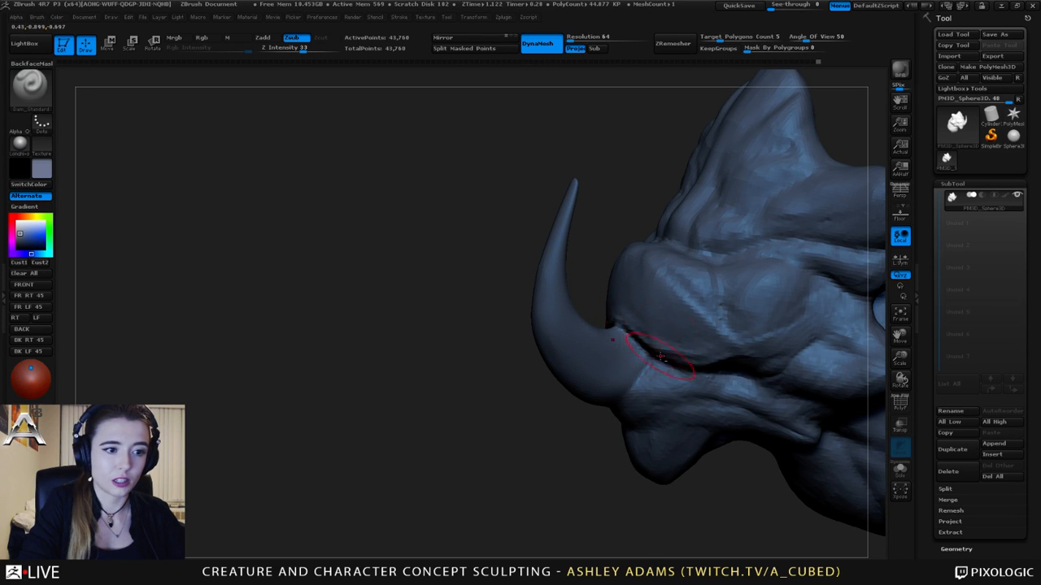
right_drag(660, 356, 557, 313)
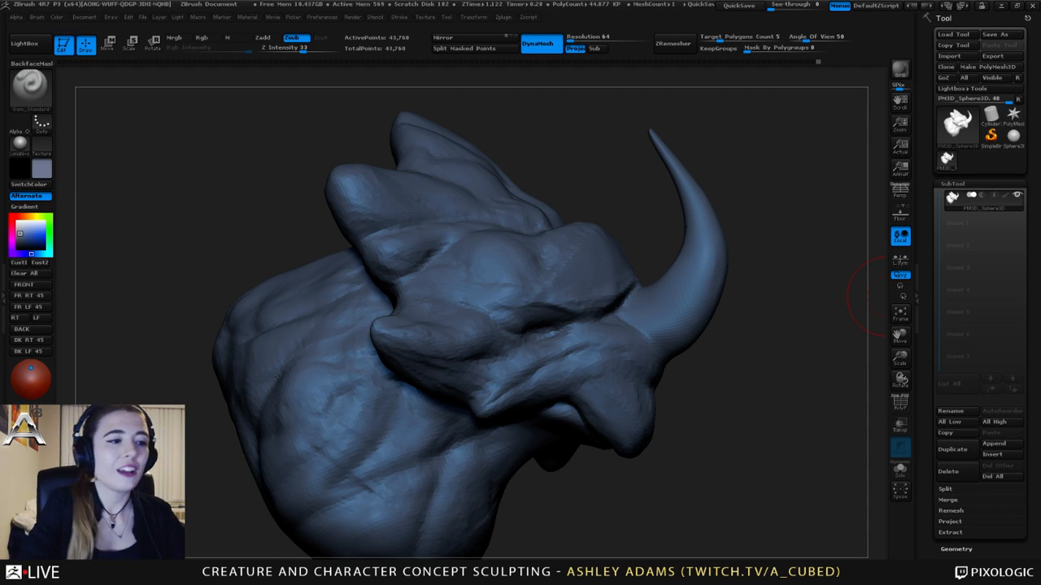
Carve an almond-shaped eye socket under the brow with Dam_Standard
mouse_move(878, 297)
mouse_down()
mouse_move(500, 314)
mouse_move(566, 315)
mouse_up()
right_drag(496, 313, 553, 302)
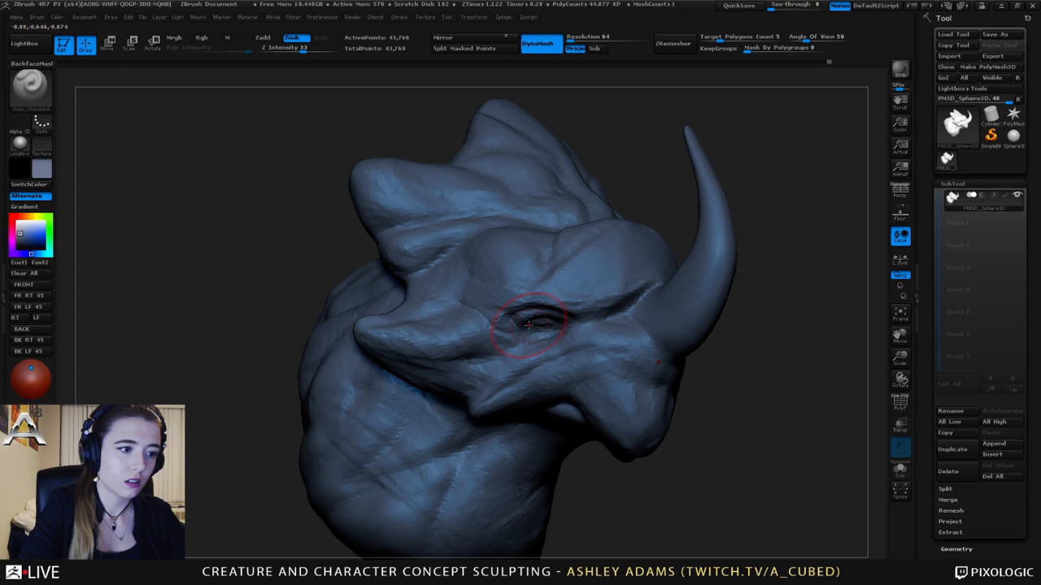
Append a Sphere3D subtool for the eyeball, select it and face the model from the front
mouse_move(587, 352)
ctrl+right_down()
mouse_move(575, 282)
mouse_move(576, 301)
mouse_move(800, 356)
ctrl+right_up()
click(999, 446)
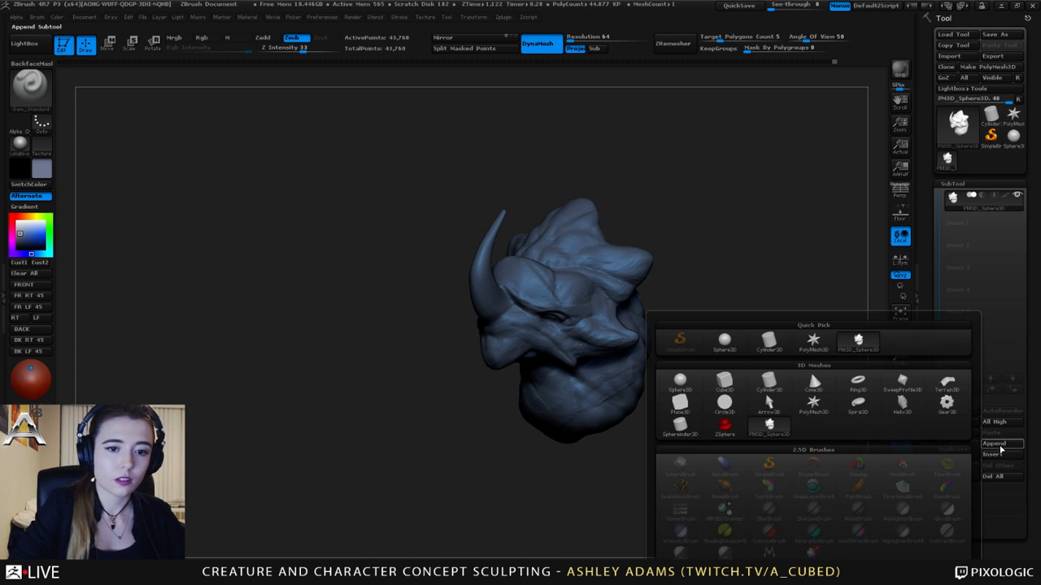
click(686, 383)
alt+click(539, 360)
shift+right_drag(539, 360, 585, 337)
Scale the appended sphere down to a small ball with the transpose line
key(w)
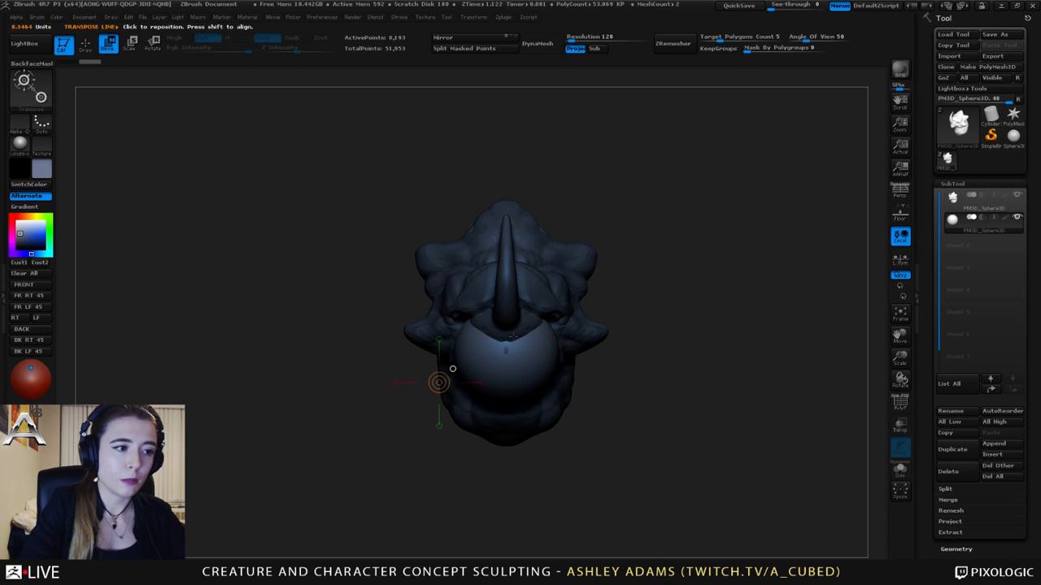
mouse_move(504, 349)
mouse_down()
mouse_move(699, 349)
mouse_move(514, 321)
mouse_up()
key(e)
drag(700, 349, 525, 324)
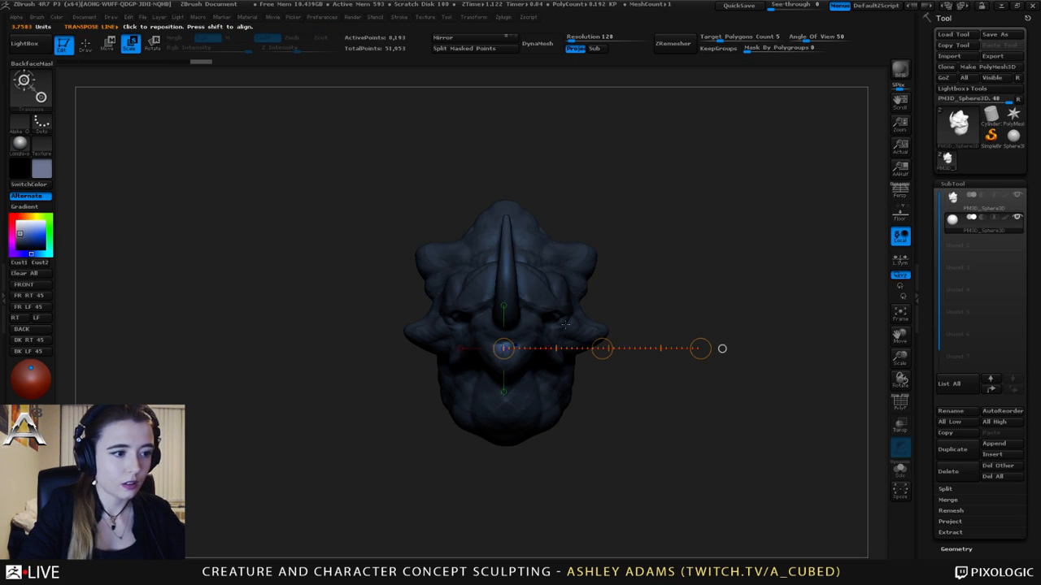
Move the small sphere sideways and up toward the eye socket in the front view
key(w)
drag(602, 349, 654, 324)
drag(674, 362, 488, 362)
alt+drag(390, 358, 391, 439)
drag(508, 325, 618, 348)
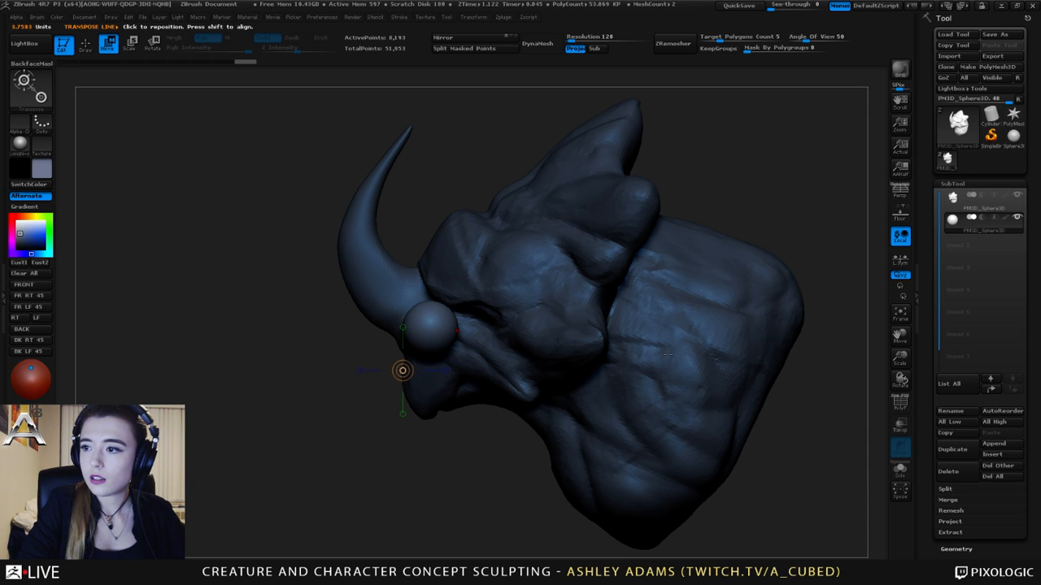
Place a transpose line at the sphere's centre in the side view and shrink the sphere further
drag(254, 325, 432, 325)
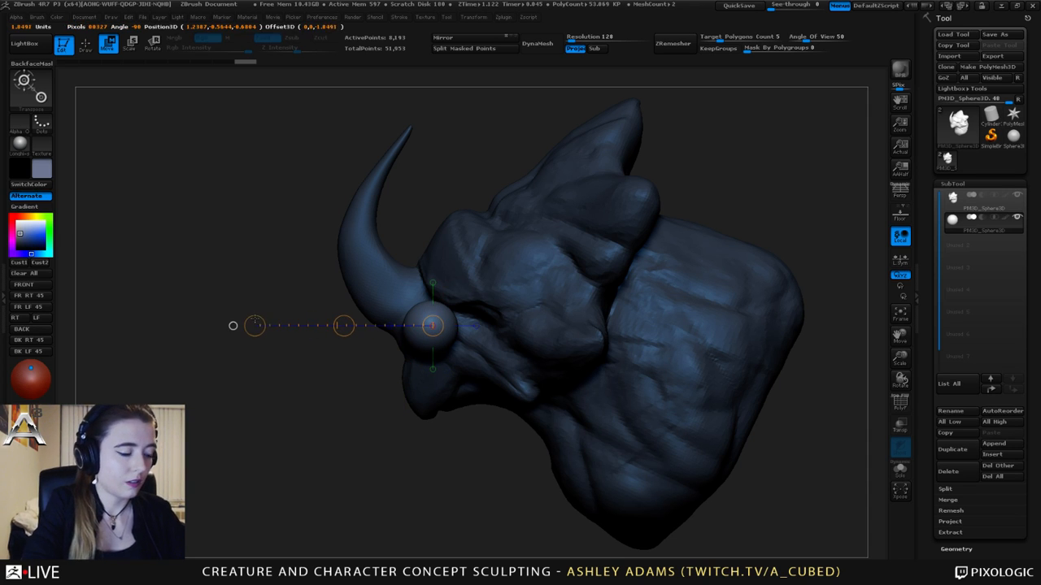
key(e)
drag(264, 331, 280, 326)
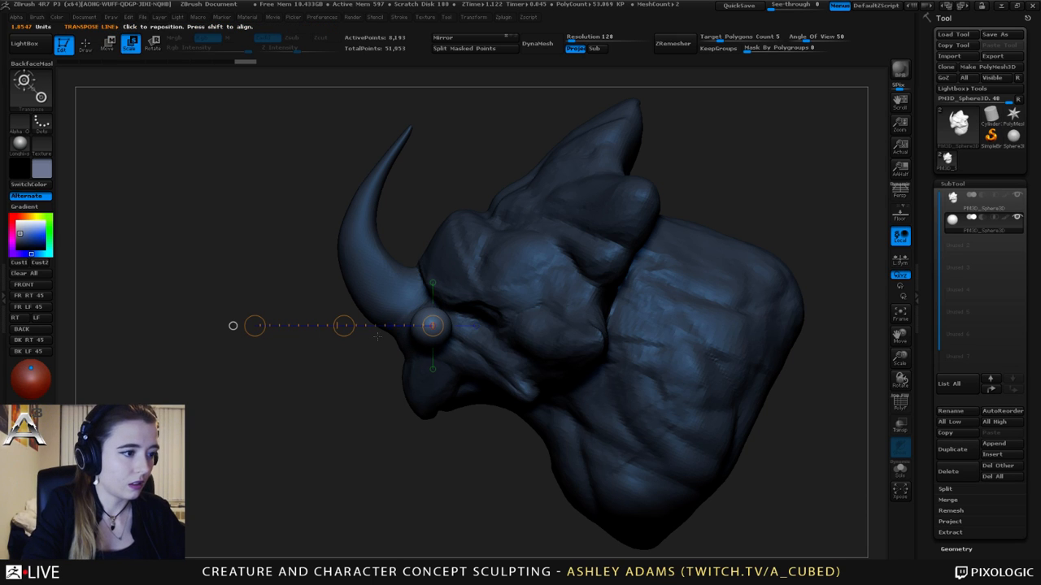
Move the eyeball sphere back and inward until it sits inside the eye socket
key(w)
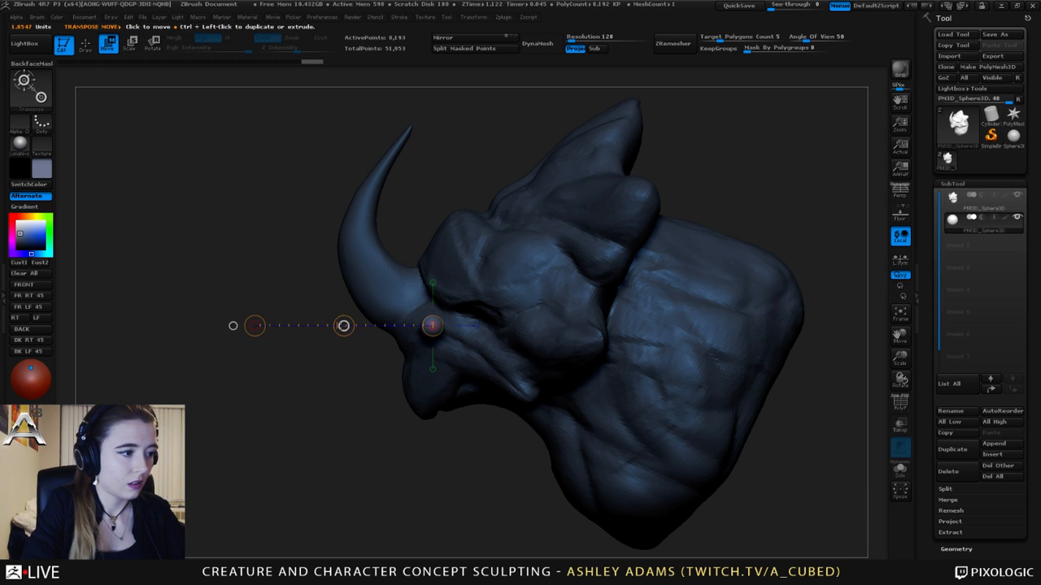
drag(344, 325, 389, 319)
shift+right_drag(483, 249, 586, 252)
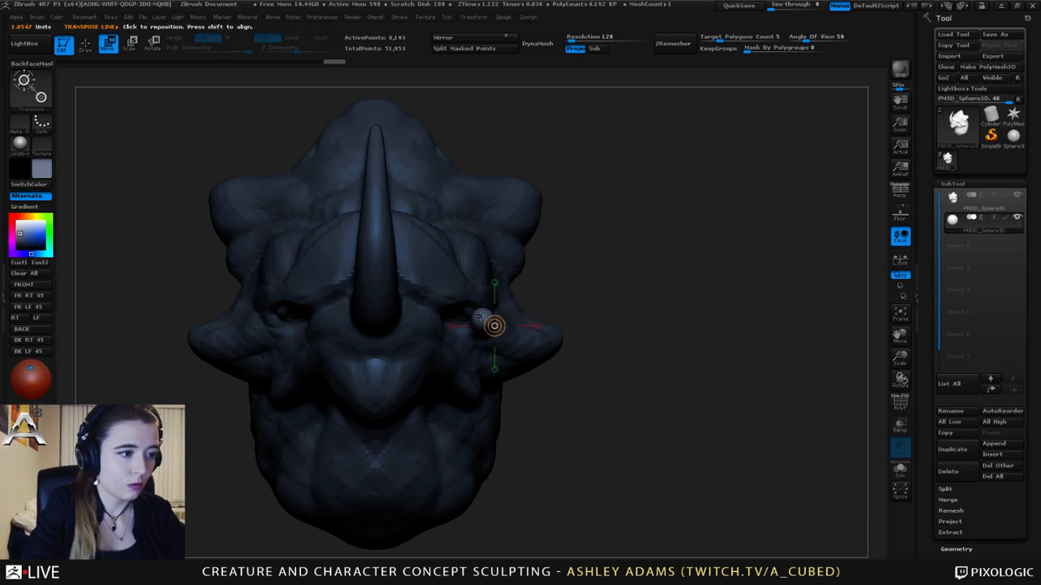
shift+drag(478, 315, 716, 316)
drag(597, 315, 554, 315)
right_drag(554, 378, 456, 370)
drag(543, 314, 555, 315)
key(q)
mouse_move(479, 376)
right_down()
mouse_move(600, 364)
mouse_move(528, 272)
mouse_move(575, 287)
right_up()
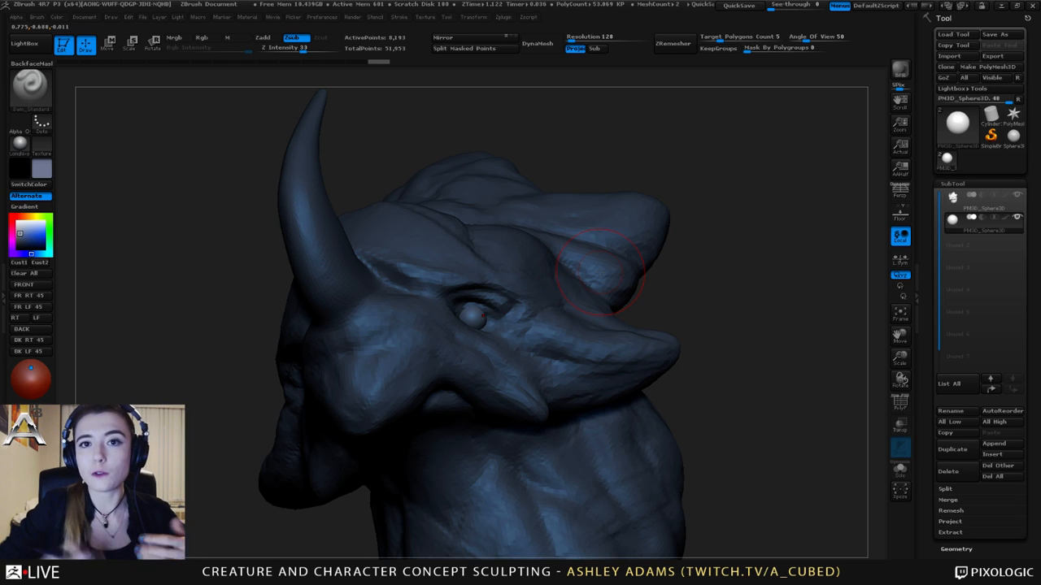
Duplicate the eyeball subtool and mirror the copy to the other side of the head
right_drag(496, 276, 569, 294)
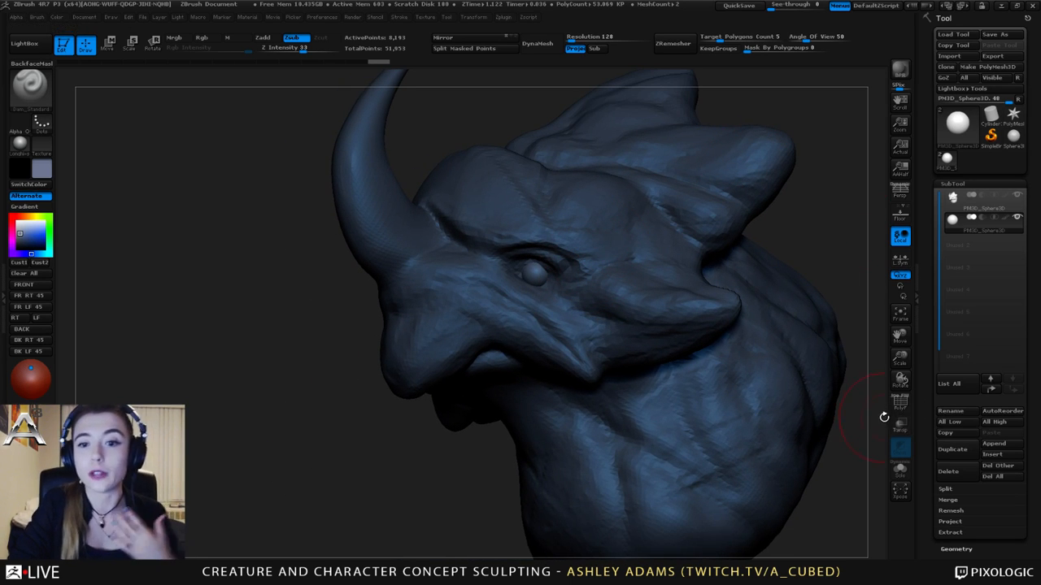
click(993, 443)
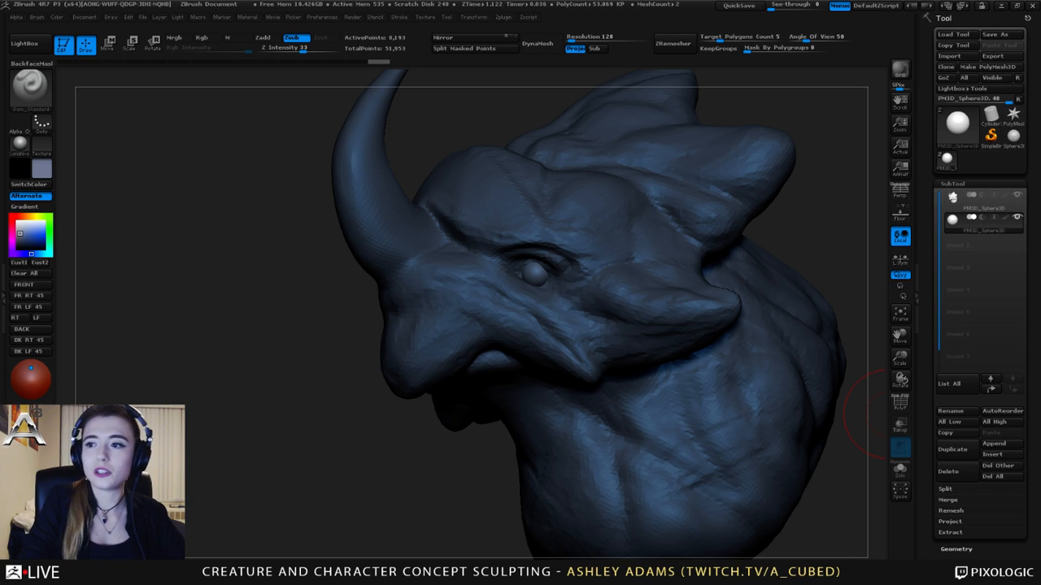
right_drag(504, 329, 541, 321)
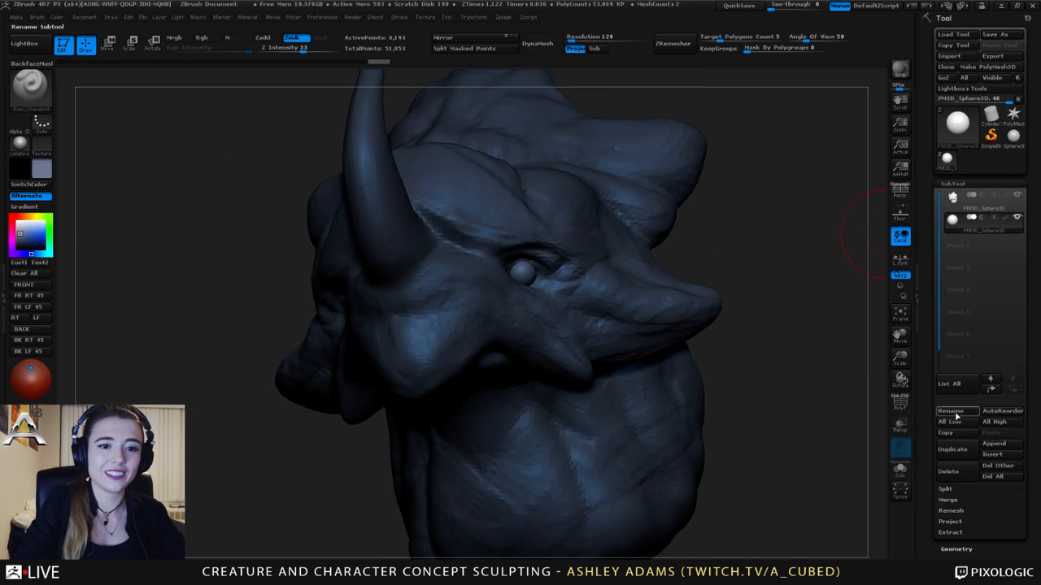
click(961, 456)
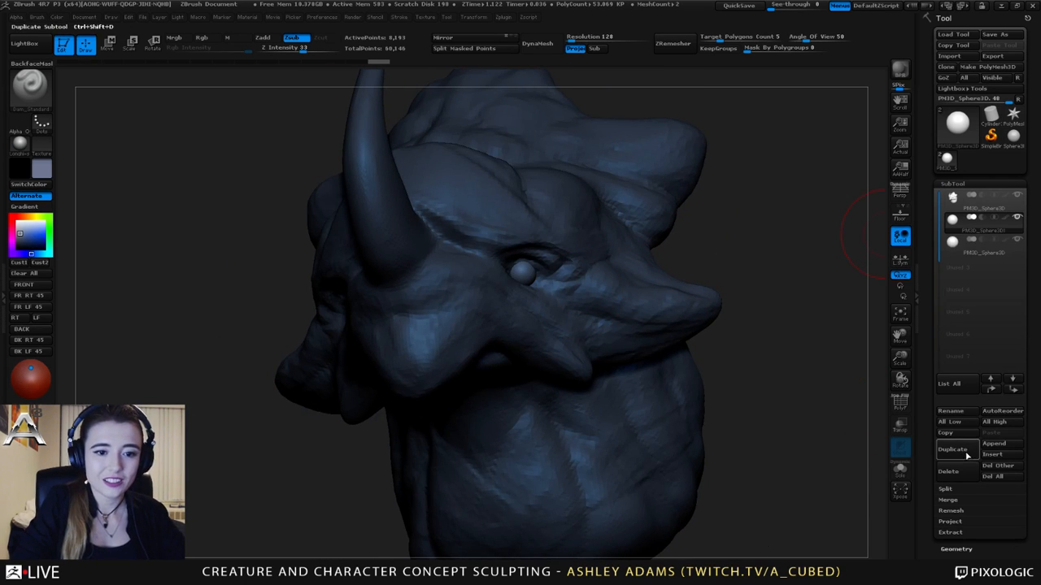
click(466, 41)
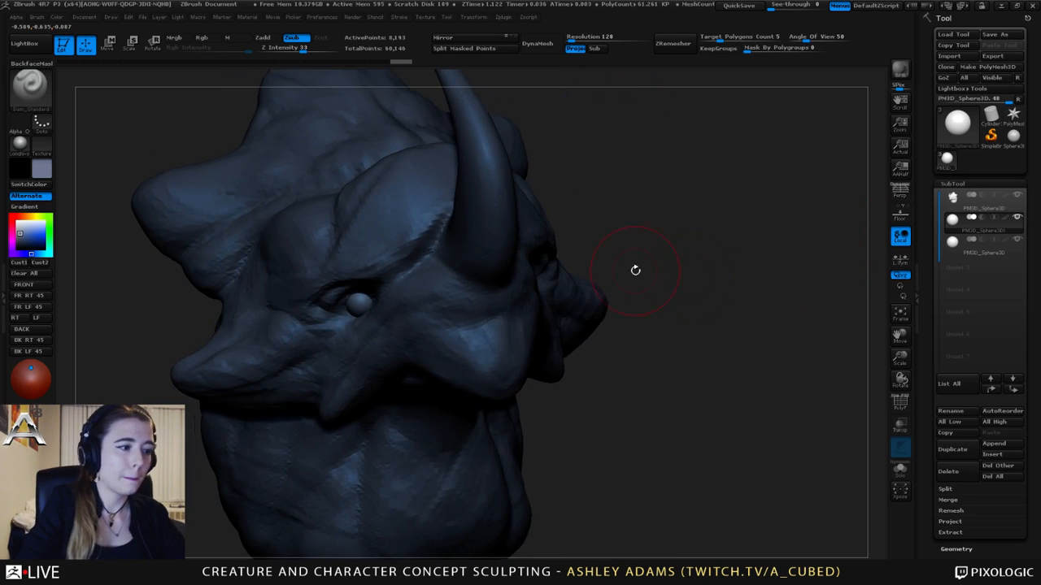
Merge the two eyeball subtools into one with MergeDown and accept the warning
click(951, 500)
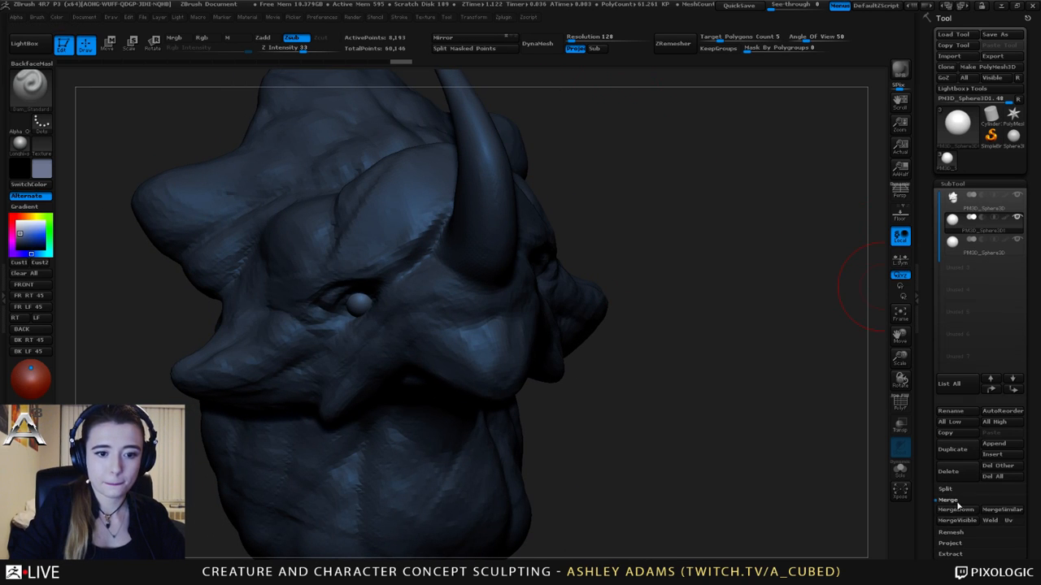
click(953, 510)
click(836, 532)
drag(732, 341, 620, 322)
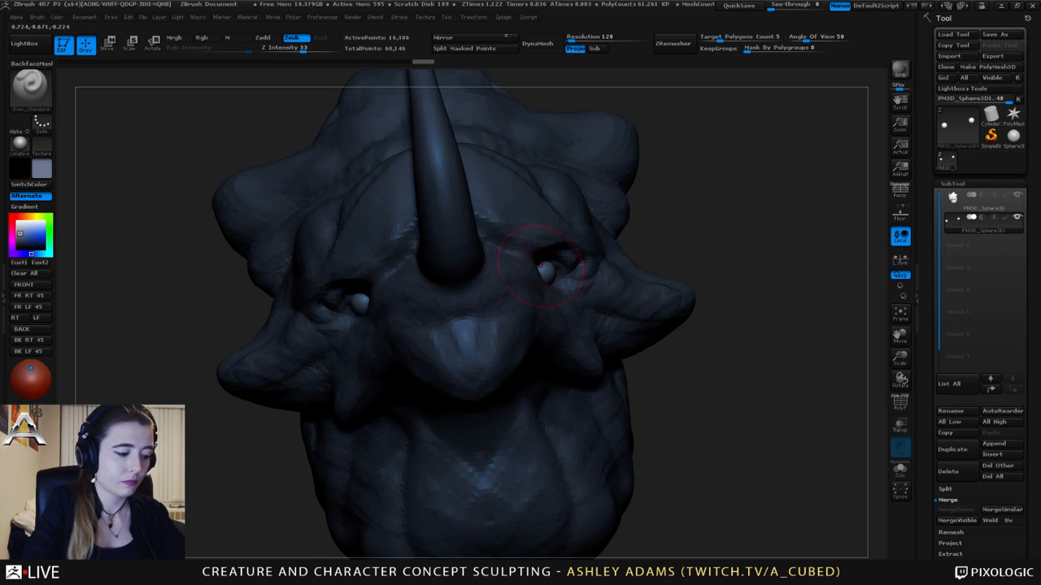
alt+right_drag(523, 295, 499, 256)
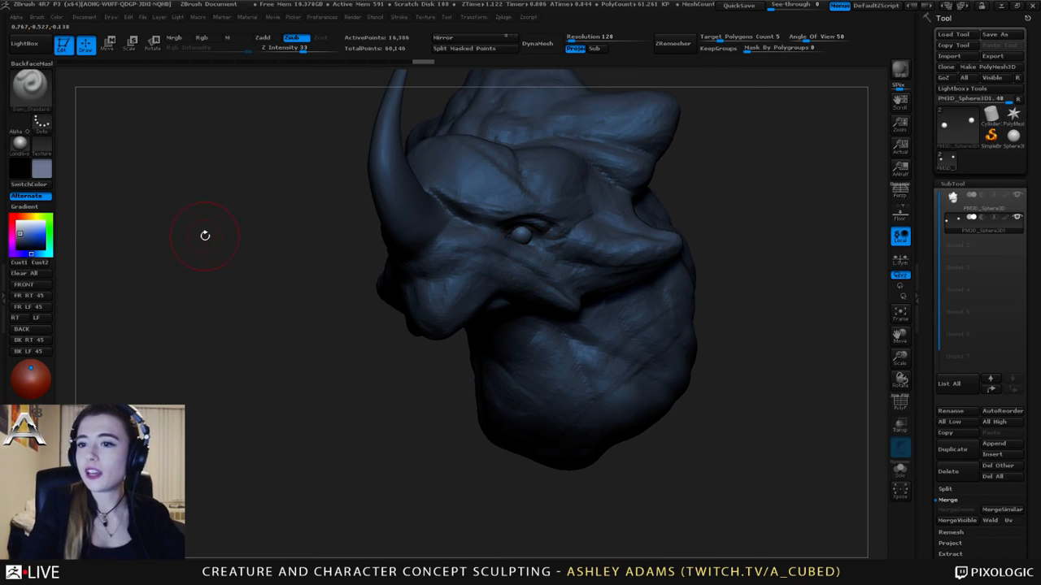
Make the head subtool active again and bring it into a side view
drag(361, 226, 483, 220)
alt+click(490, 226)
mouse_move(325, 223)
mouse_down()
mouse_move(502, 221)
mouse_move(466, 222)
mouse_move(456, 187)
mouse_up()
drag(492, 113, 474, 163)
mouse_move(439, 222)
mouse_down()
mouse_move(480, 230)
mouse_move(437, 224)
mouse_up()
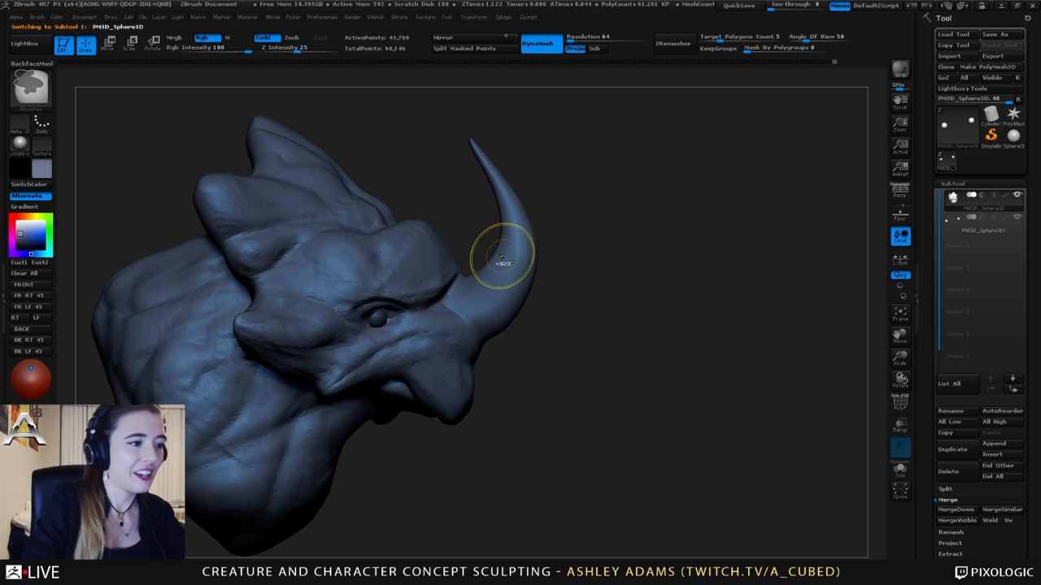
Mask the nose horn from its tip down to its base, using a smaller brush around the base
mouse_move(503, 259)
ctrl+mouse_down()
mouse_move(502, 281)
mouse_move(472, 295)
mouse_move(511, 236)
mouse_move(498, 175)
mouse_move(476, 143)
ctrl+mouse_up()
key(space)
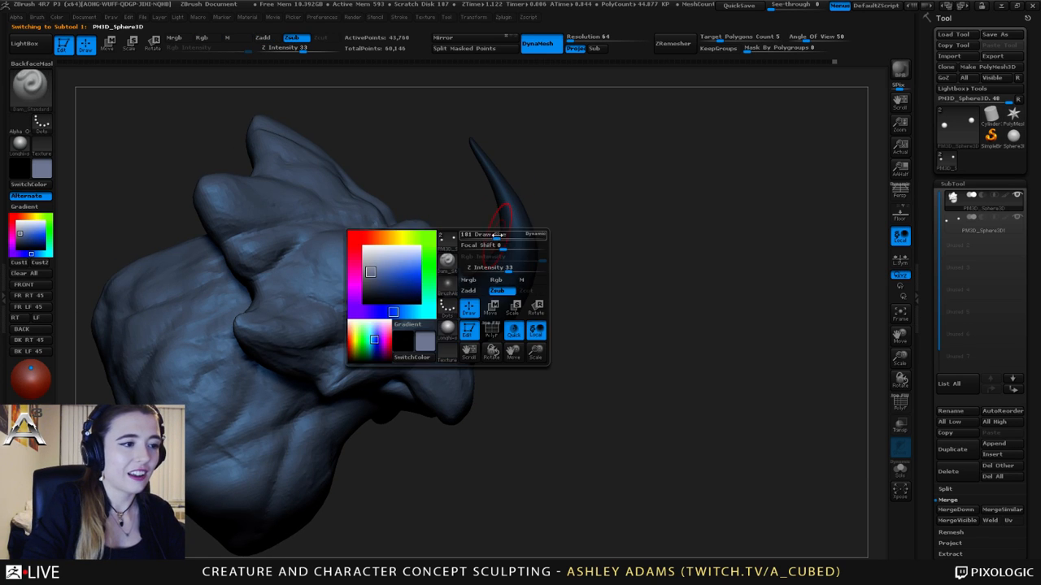
drag(497, 236, 480, 236)
mouse_move(474, 296)
ctrl+mouse_down()
mouse_move(461, 298)
mouse_move(473, 311)
ctrl+mouse_up()
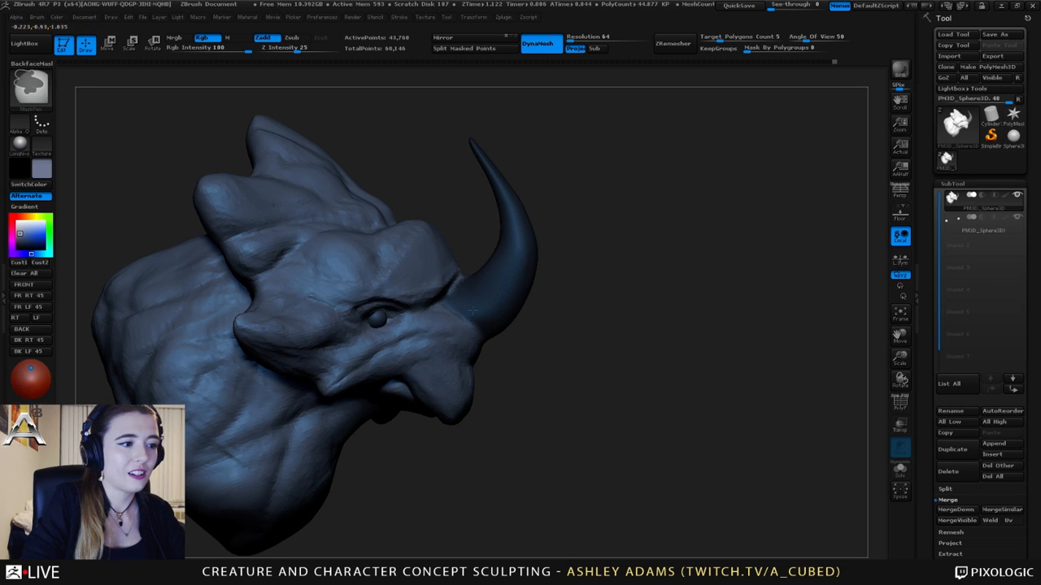
right_drag(483, 319, 472, 311)
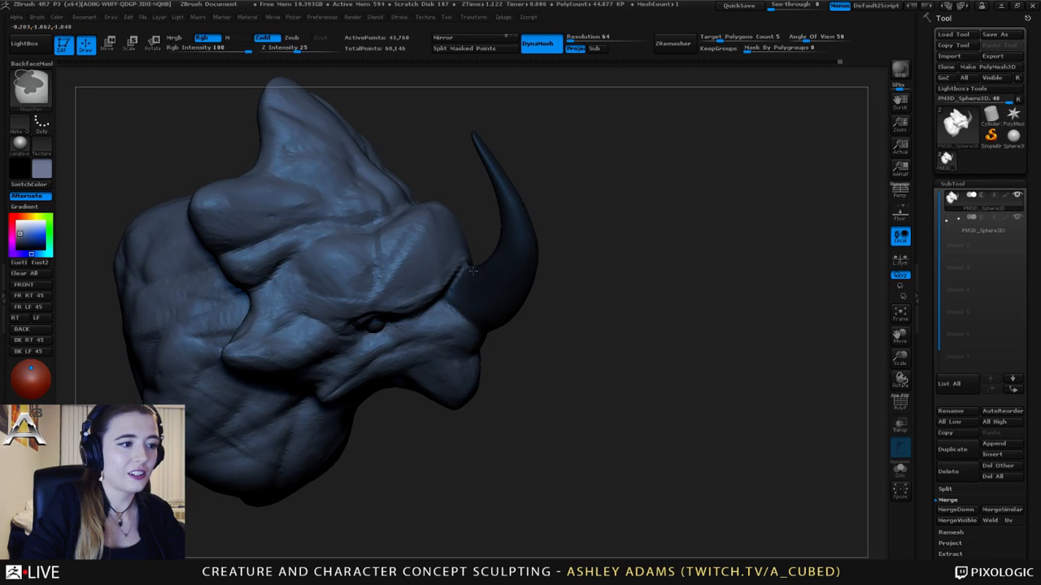
right_drag(474, 271, 481, 302)
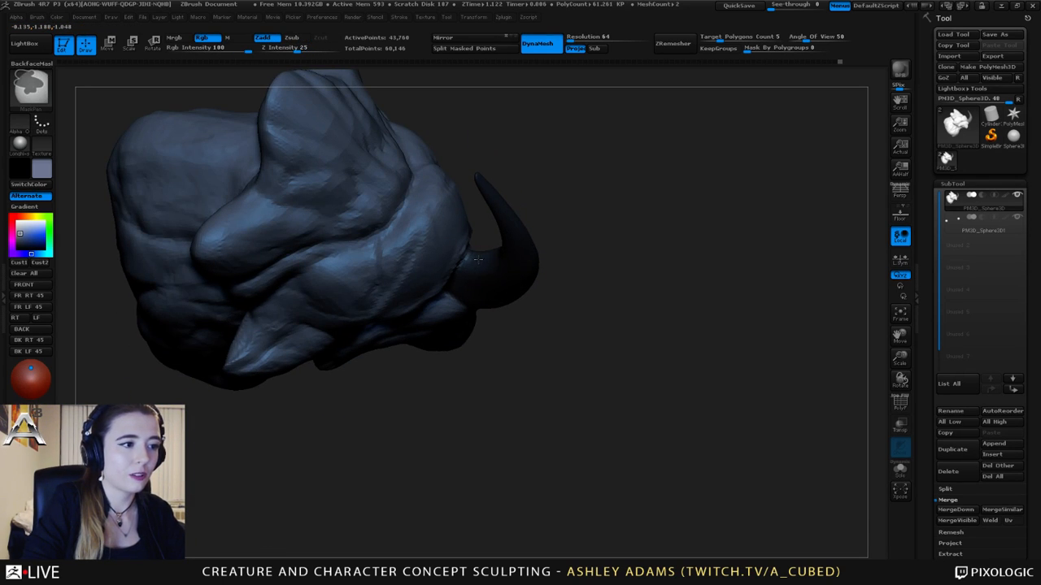
mouse_move(478, 259)
right_down()
mouse_move(488, 244)
mouse_move(536, 236)
mouse_move(492, 250)
mouse_move(430, 239)
mouse_move(509, 262)
mouse_move(369, 207)
right_up()
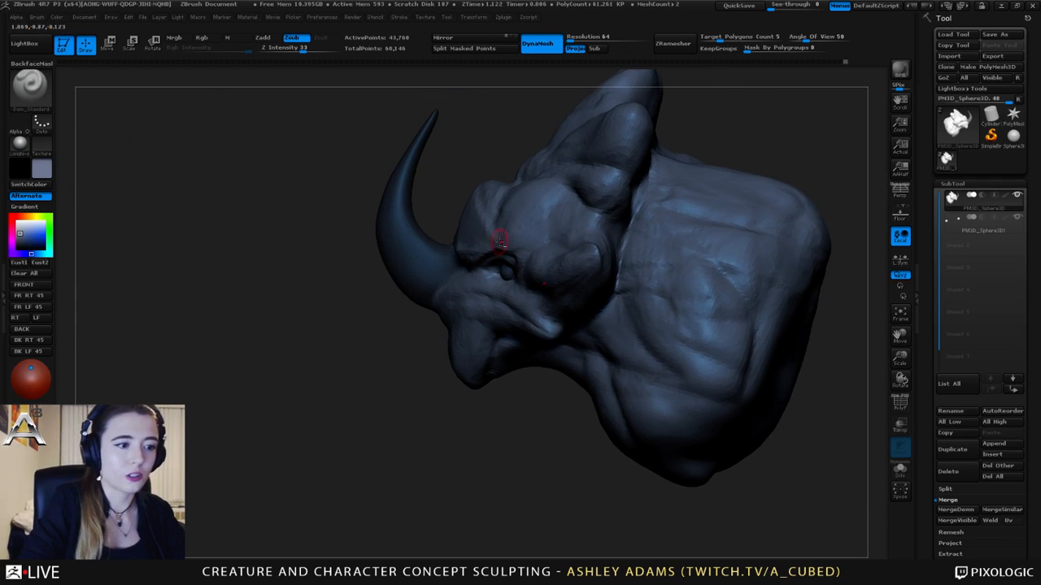
Complete the mask around both sides of the horn's base and split the masked points into a separate subtool
click(945, 490)
drag(930, 529, 933, 446)
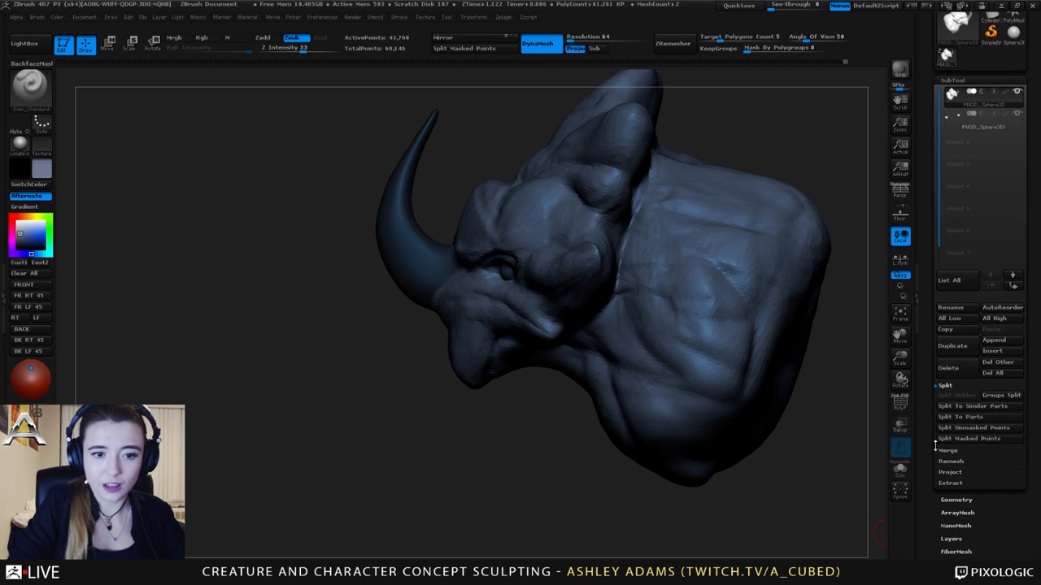
right_drag(309, 280, 373, 290)
ctrl+drag(393, 296, 385, 307)
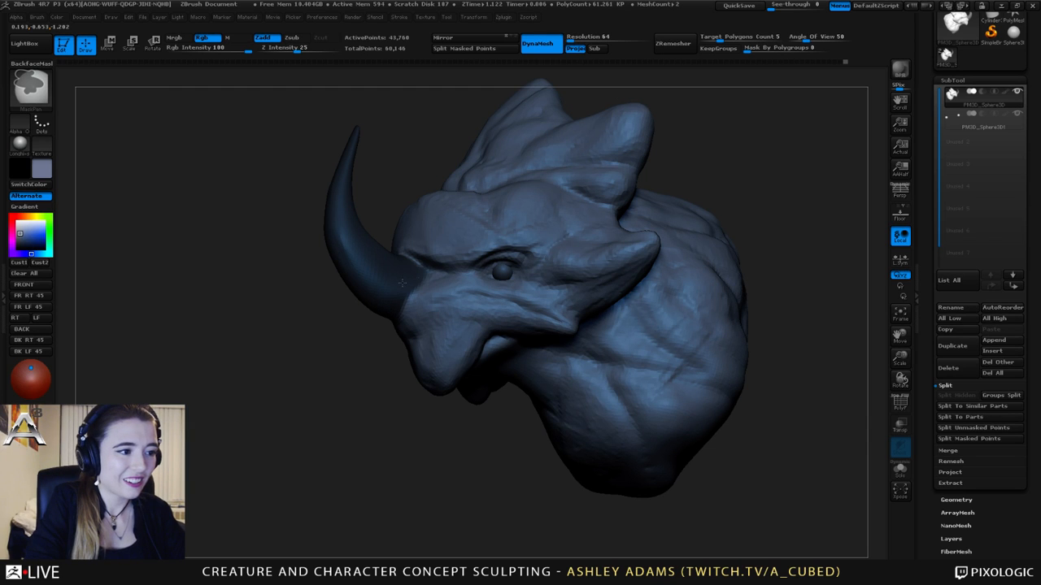
mouse_move(422, 251)
right_down()
mouse_move(437, 262)
mouse_move(454, 256)
mouse_move(431, 264)
right_up()
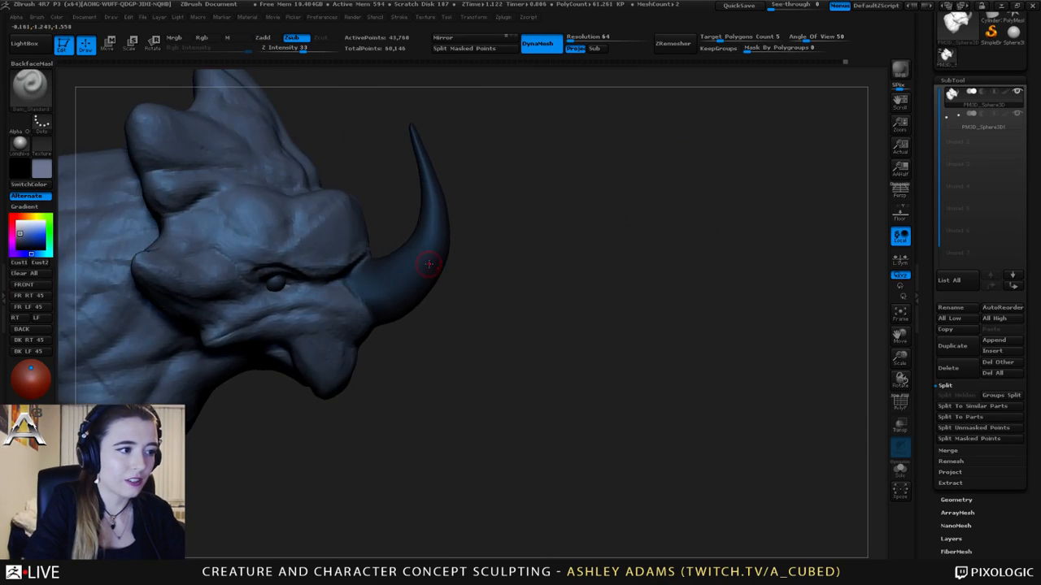
click(967, 439)
right_drag(541, 305, 553, 311)
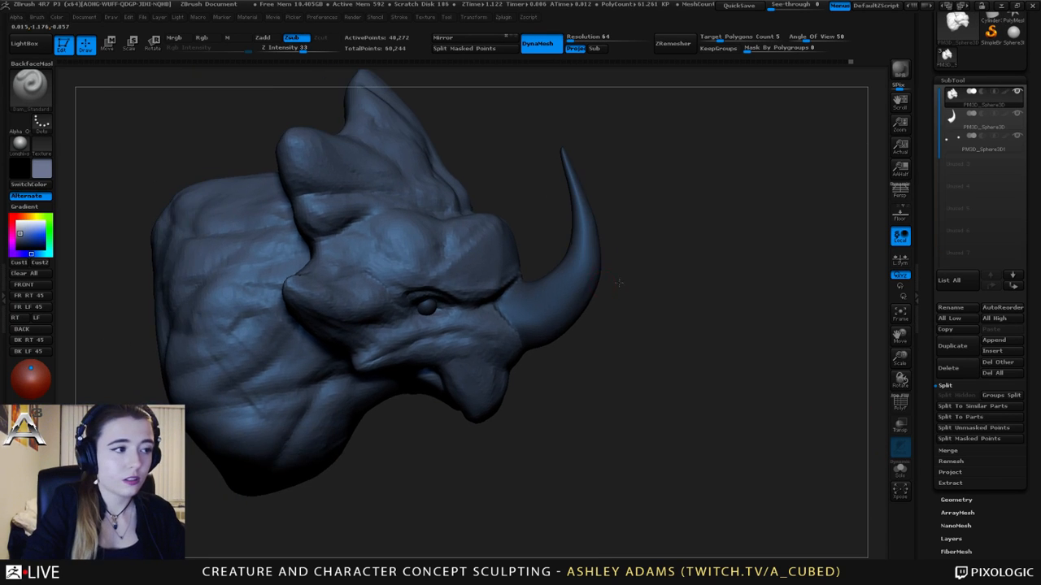
Remesh the horn subtool with DynaMesh at resolution 64 and smooth the edge around its base
alt+click(553, 311)
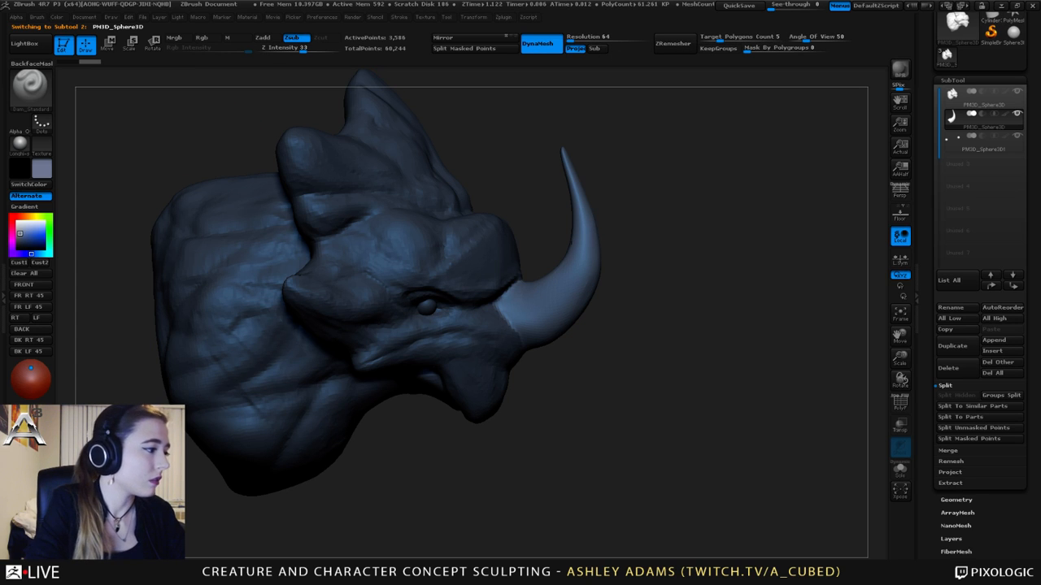
ctrl+drag(288, 349, 325, 431)
right_drag(581, 288, 532, 287)
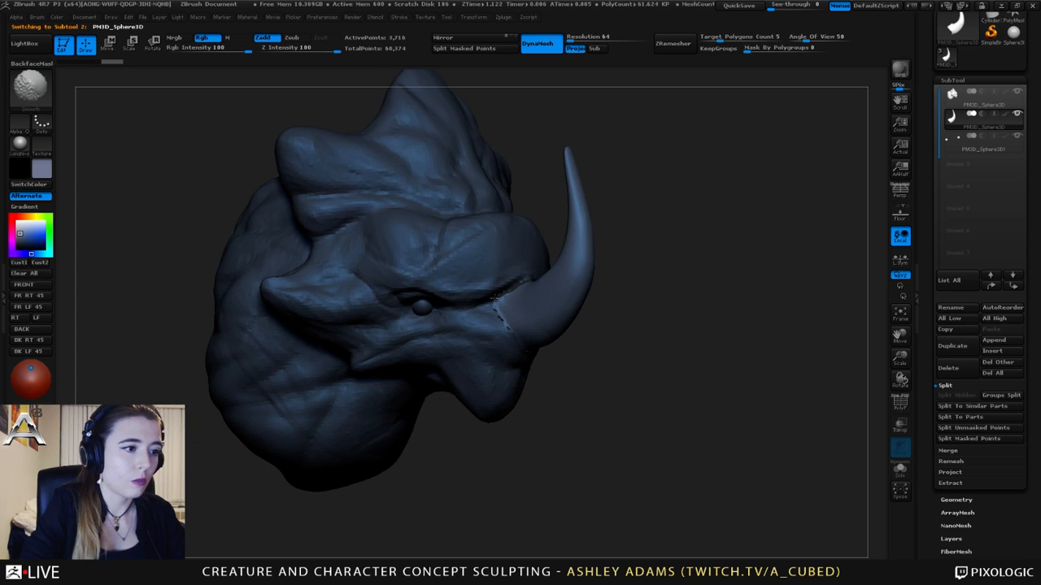
shift+drag(501, 315, 516, 336)
right_drag(522, 309, 407, 313)
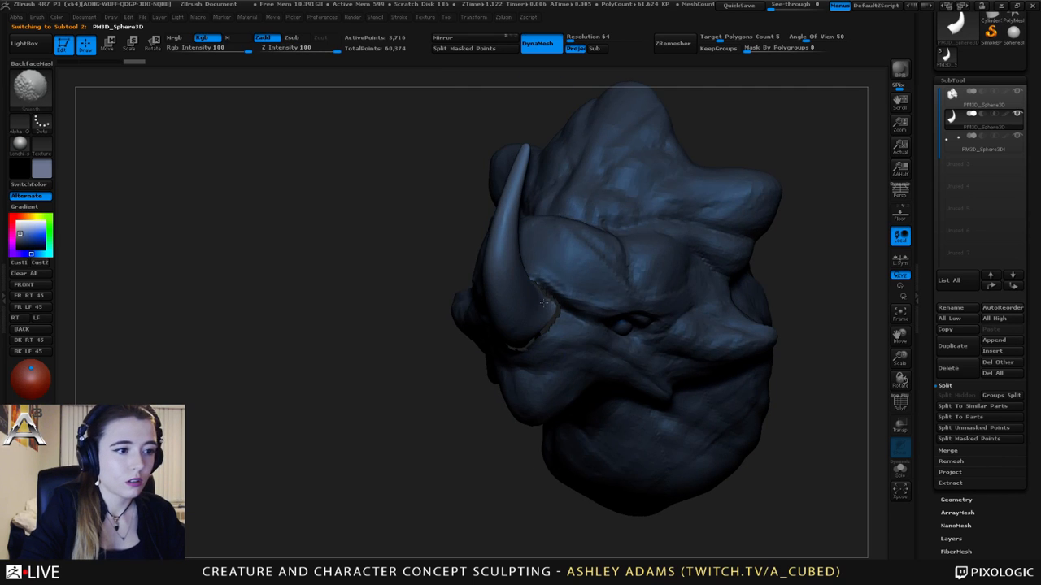
shift+drag(544, 302, 548, 310)
right_drag(548, 310, 496, 296)
Make the head subtool active and remesh it with DynaMesh at resolution 104
alt+click(558, 273)
right_drag(558, 272, 526, 248)
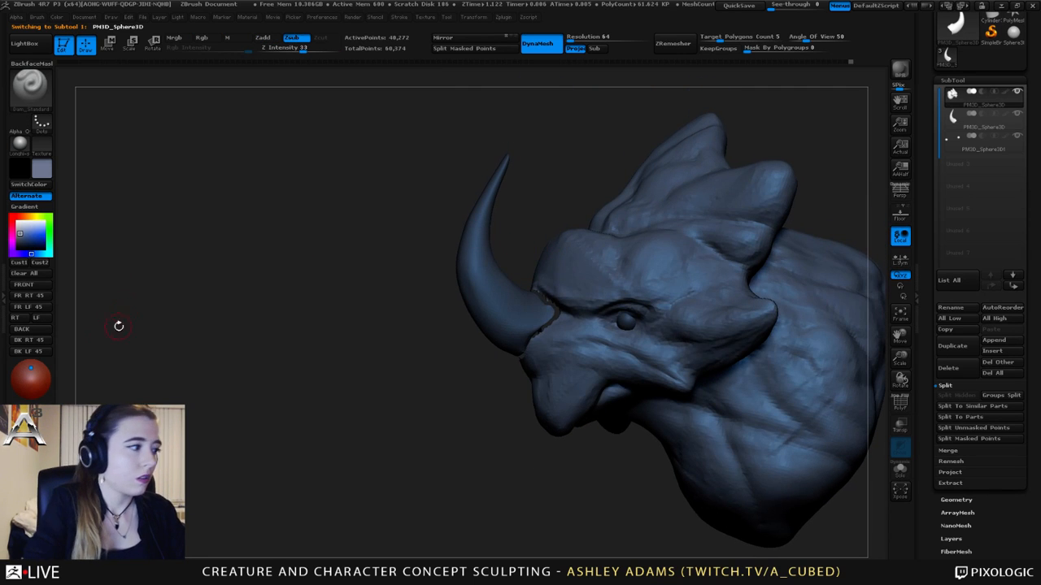
alt+click(491, 266)
right_drag(492, 266, 423, 248)
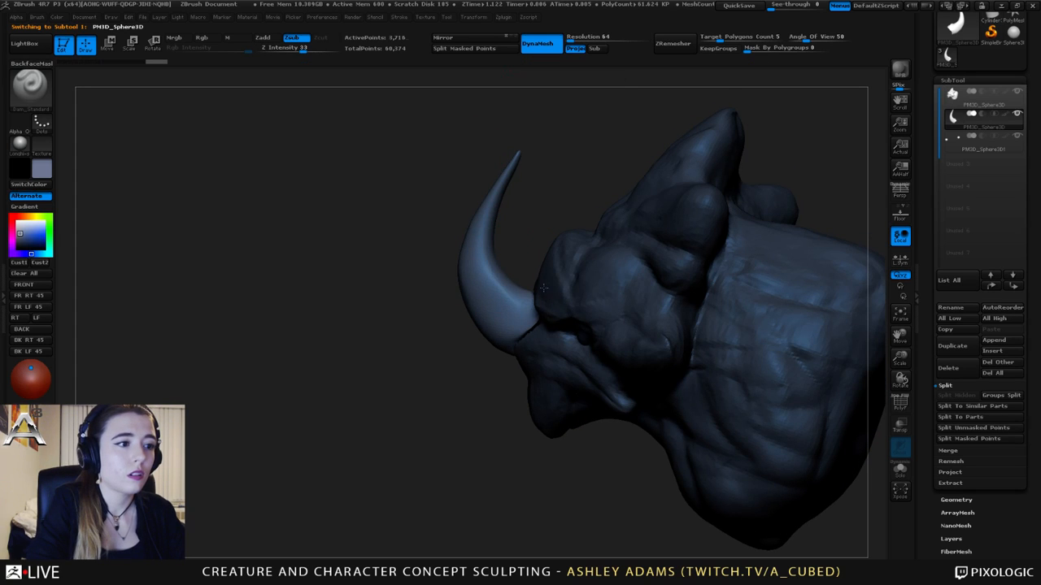
alt+click(543, 287)
right_drag(543, 288, 574, 133)
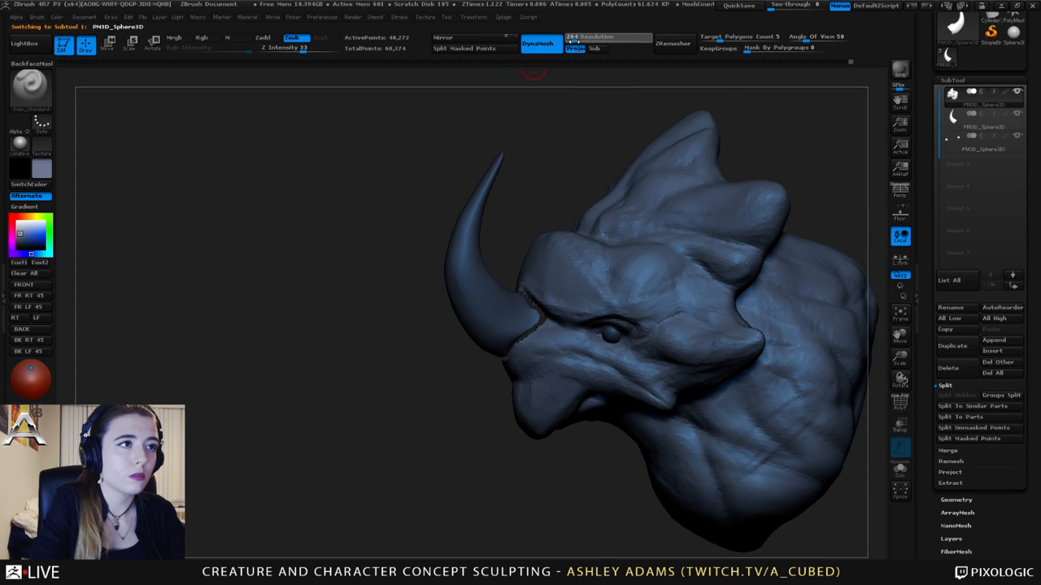
click(572, 39)
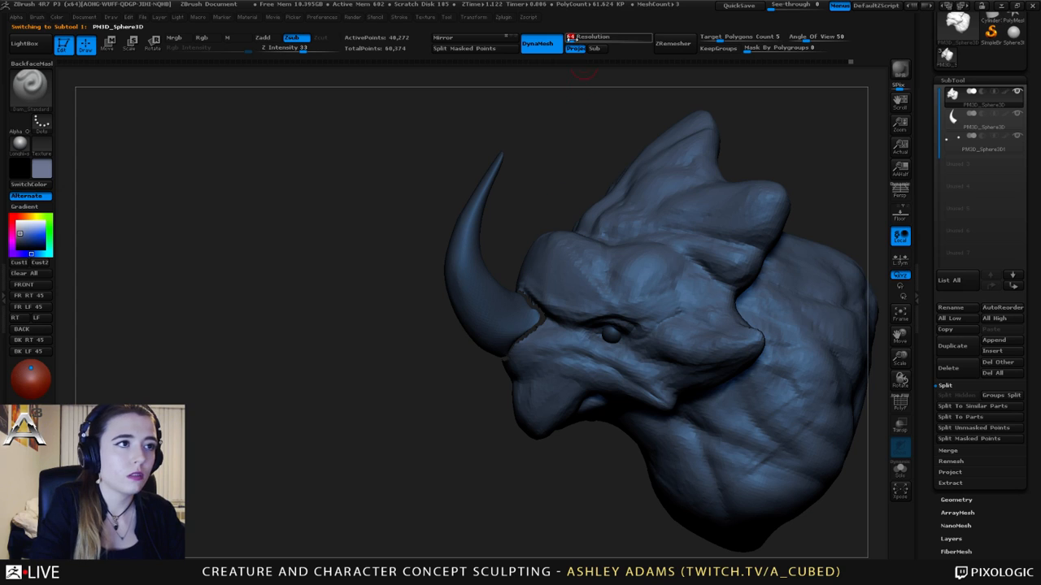
text(100)
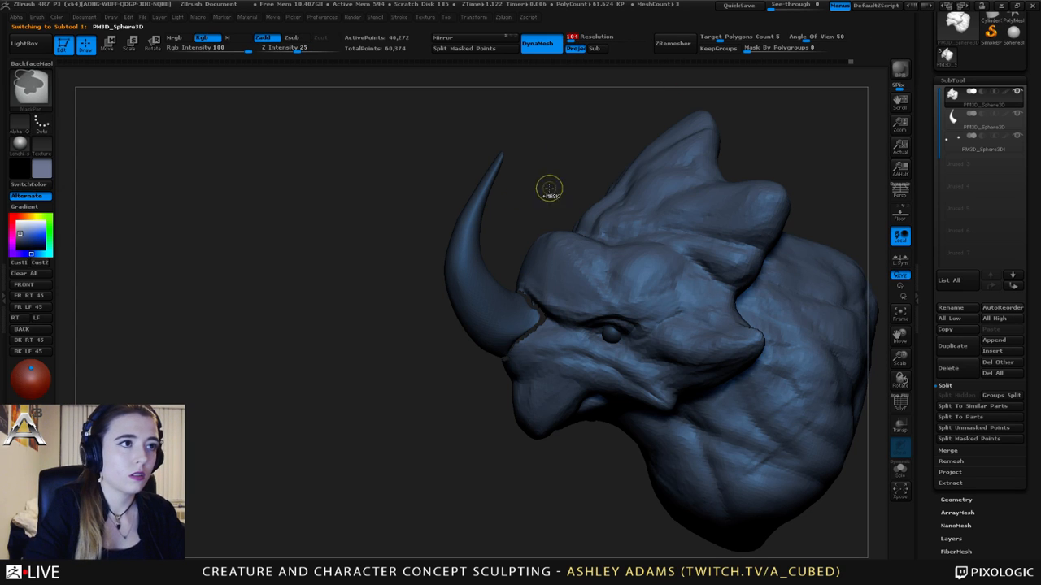
ctrl+drag(548, 187, 562, 163)
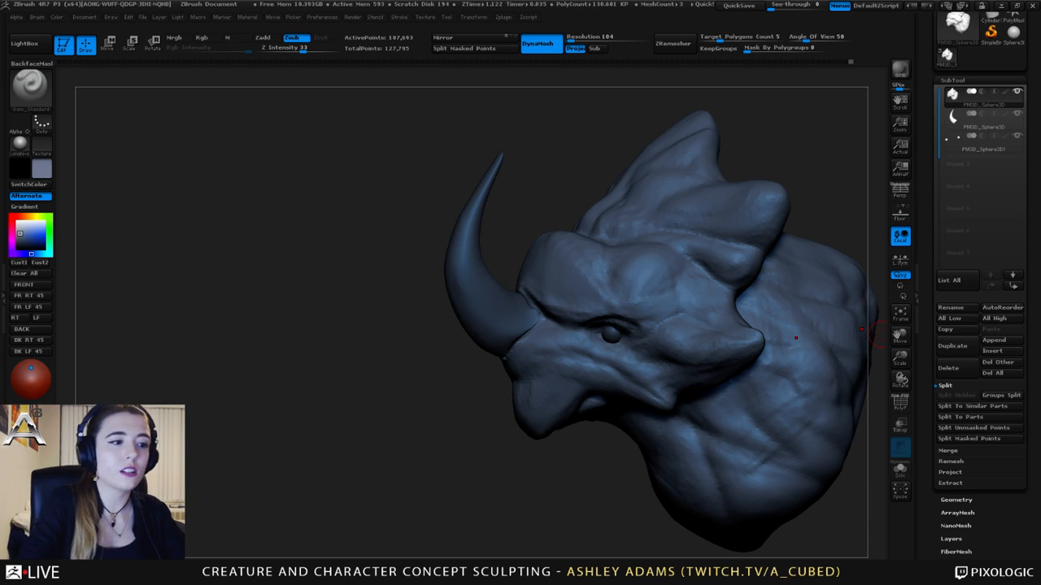
Choose the SnakeHook brush with an enlarged draw size and begin reshaping the beak's tip
drag(883, 334, 537, 277)
right_drag(504, 348, 515, 302)
right_click(485, 376)
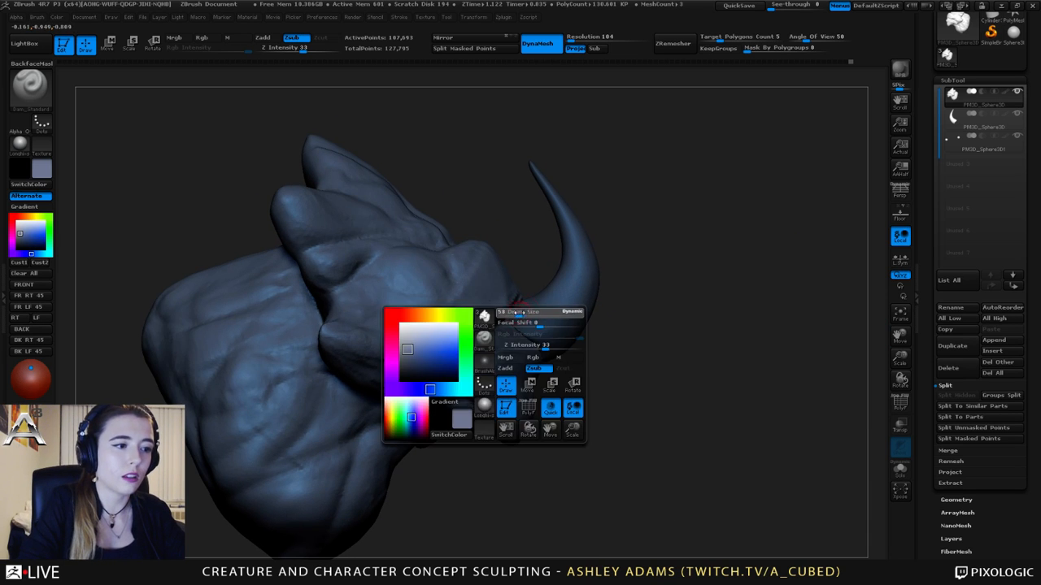
drag(516, 315, 533, 315)
key(b)
key(s)
key(h)
right_drag(536, 340, 529, 355)
right_drag(467, 404, 486, 416)
right_click(486, 417)
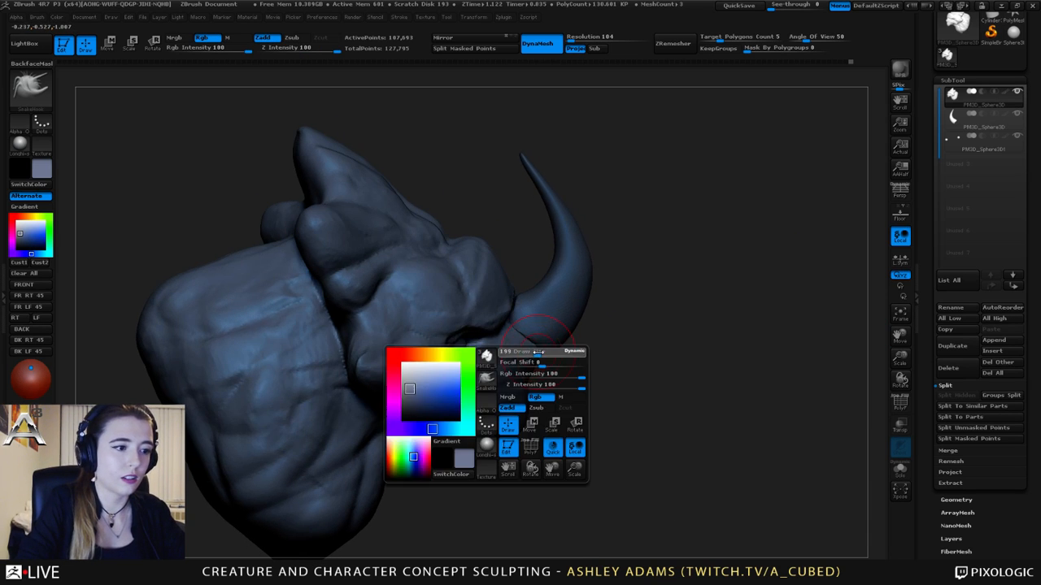
drag(529, 356, 538, 356)
right_drag(556, 390, 532, 398)
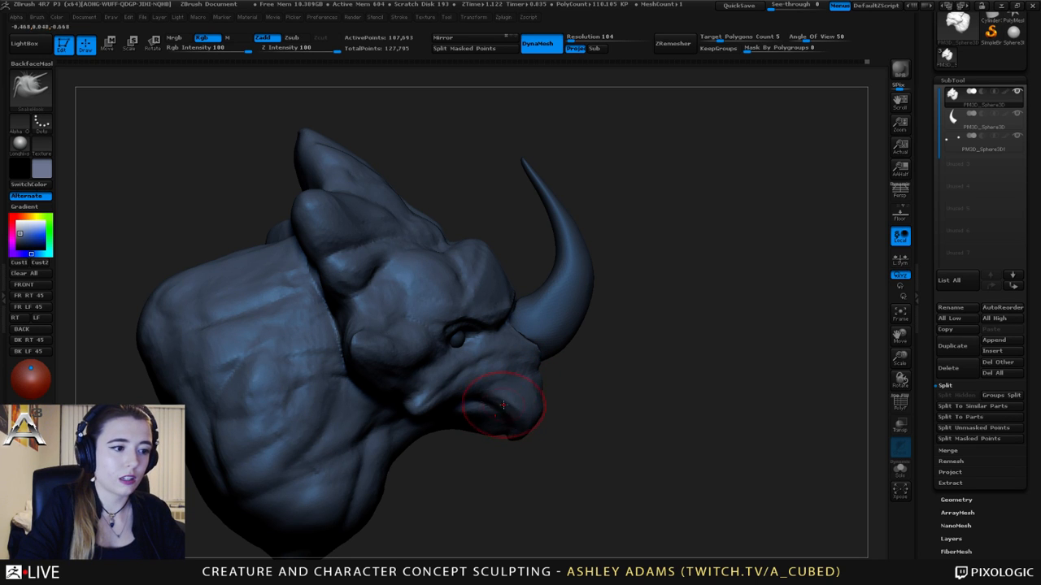
Pull the drooping beak tip up and back into a shorter, blunter snout with SnakeHook strokes
mouse_move(601, 392)
right_down()
mouse_move(559, 376)
mouse_move(520, 388)
mouse_move(499, 376)
right_up()
right_click(499, 375)
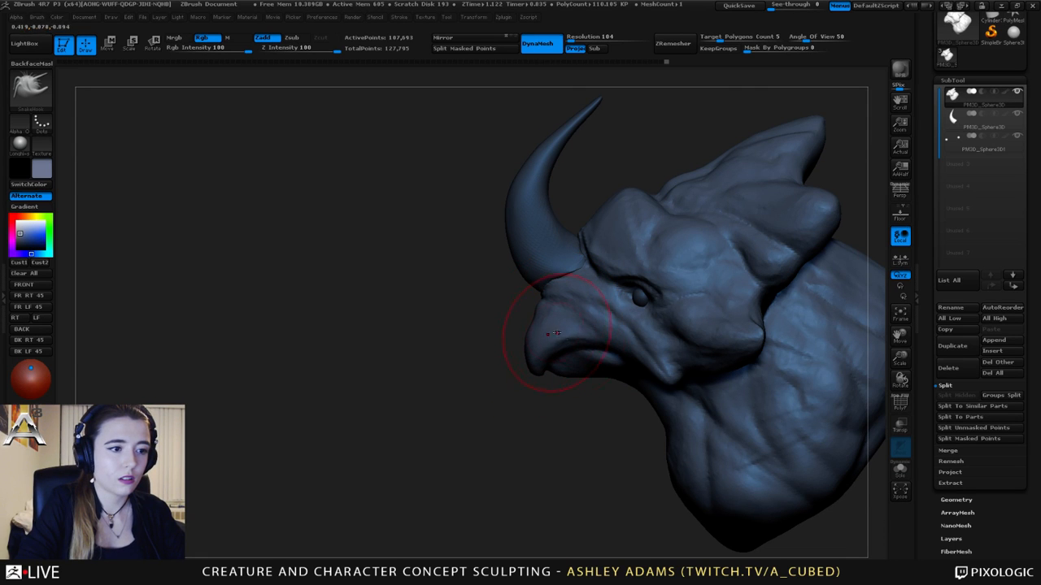
right_drag(556, 332, 584, 325)
right_click(525, 379)
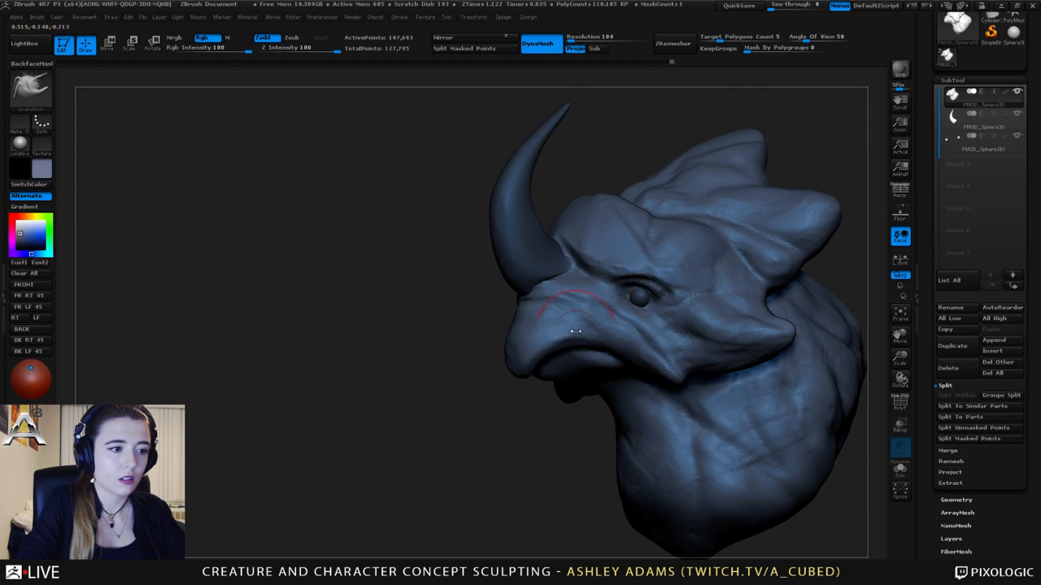
right_drag(528, 342, 564, 343)
right_click(529, 360)
mouse_move(528, 360)
mouse_down()
mouse_move(540, 361)
mouse_move(520, 364)
mouse_up()
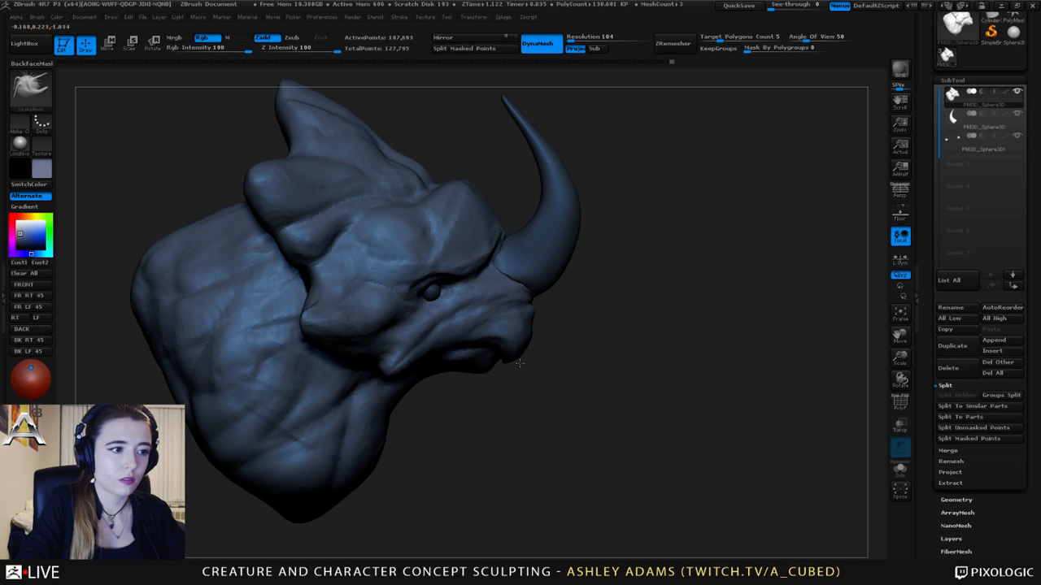
right_drag(556, 349, 532, 327)
mouse_move(533, 327)
ctrl+right_down()
mouse_move(543, 283)
mouse_move(518, 317)
mouse_move(569, 274)
ctrl+right_up()
Make the horn subtool active and bend it forward with SnakeHook into a slimmer curve, smoothing its length
alt+click(576, 226)
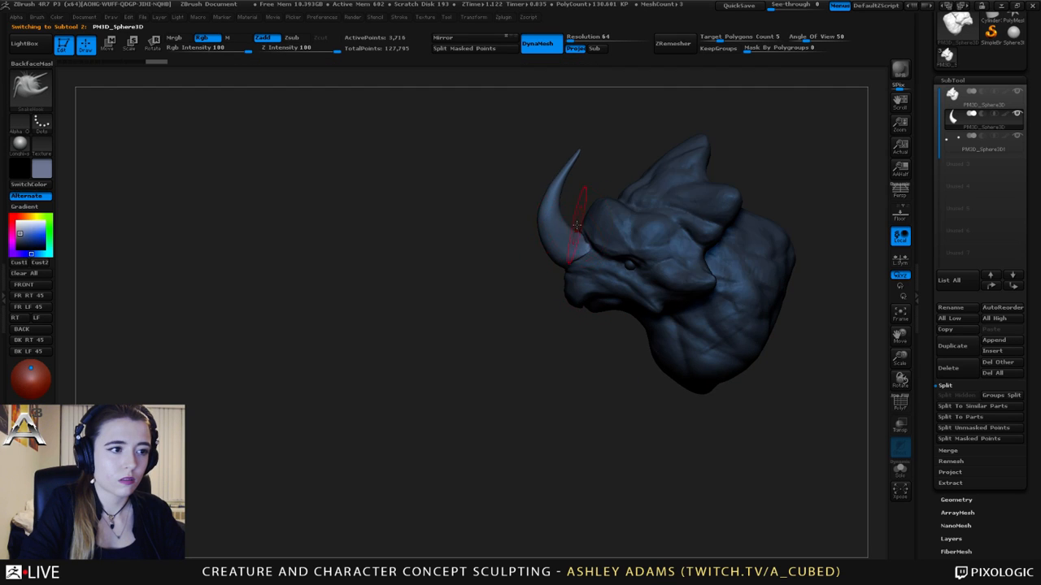
right_drag(576, 225, 567, 244)
drag(561, 263, 547, 237)
key(space)
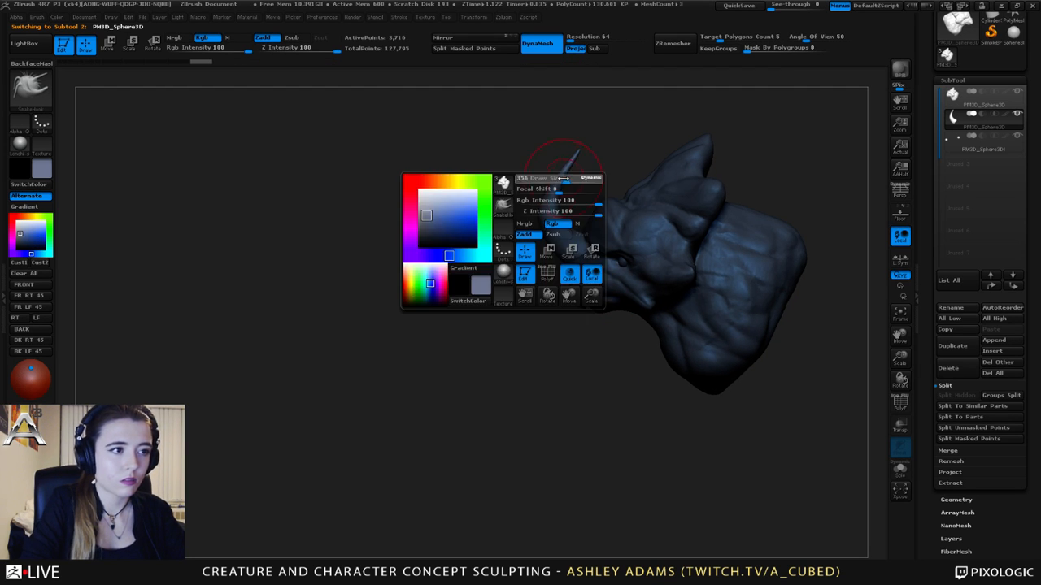
mouse_move(561, 178)
mouse_down()
mouse_move(573, 178)
mouse_move(553, 208)
mouse_up()
drag(576, 157, 565, 158)
drag(559, 195, 548, 202)
key(space)
mouse_move(553, 162)
mouse_down()
mouse_move(541, 160)
mouse_move(515, 192)
mouse_move(536, 165)
mouse_up()
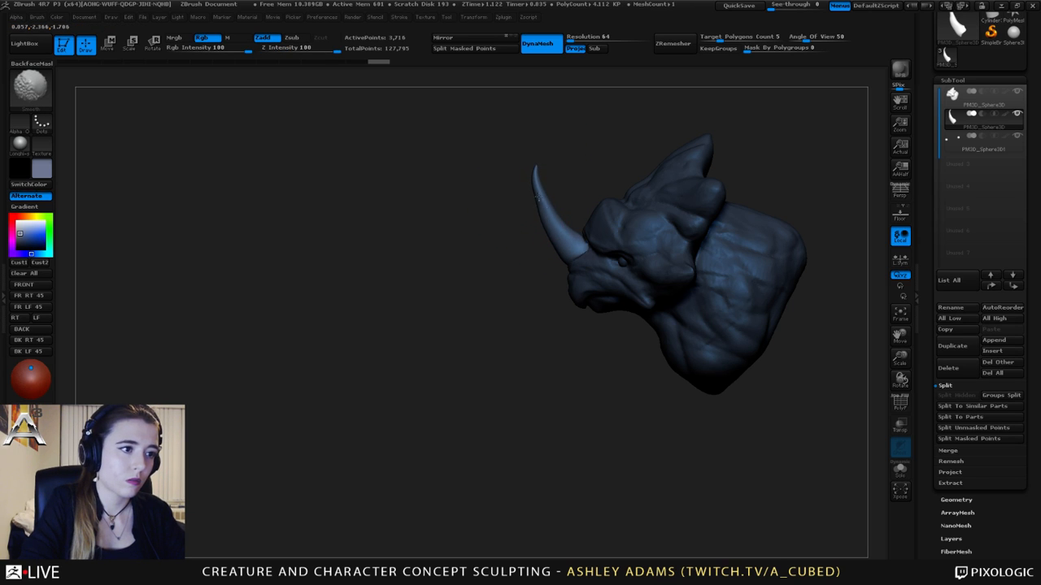
mouse_move(540, 188)
mouse_down()
mouse_move(550, 238)
mouse_move(576, 256)
mouse_up()
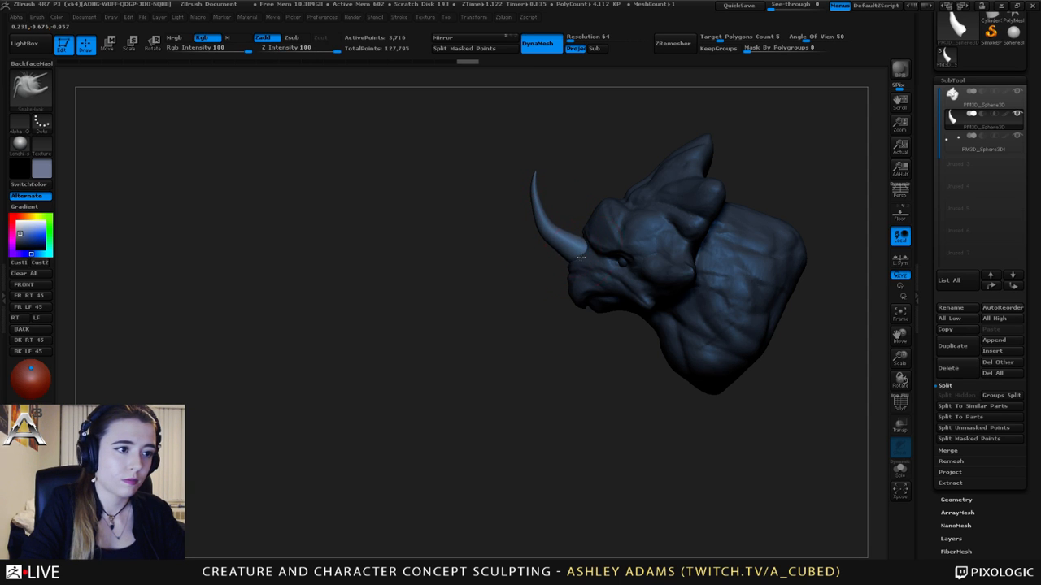
drag(491, 250, 664, 239)
Make the head subtool active and nudge the form around the brow and eye with SnakeHook
alt+click(597, 275)
mouse_move(597, 275)
right_down()
mouse_move(563, 254)
mouse_move(595, 246)
mouse_move(562, 217)
right_up()
right_click(575, 213)
mouse_move(547, 253)
mouse_down()
mouse_move(543, 269)
mouse_move(553, 263)
mouse_up()
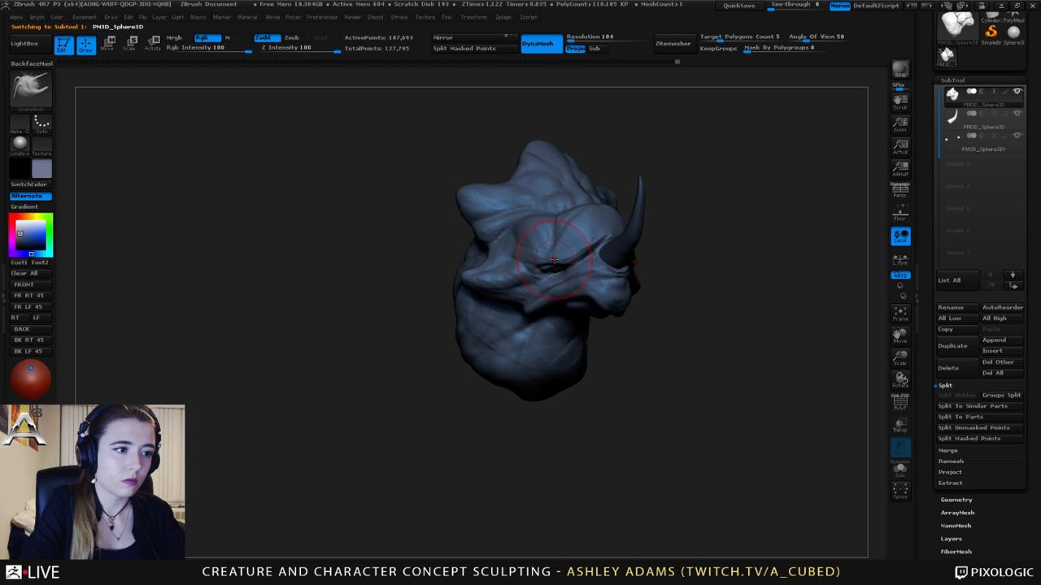
Make the eyeball subtool active and adjust the eyeballs' scale with a vertical Transpose line from the eye
alt+click(557, 268)
mouse_move(557, 267)
right_down()
mouse_move(533, 200)
mouse_move(603, 257)
mouse_move(572, 217)
right_up()
key(e)
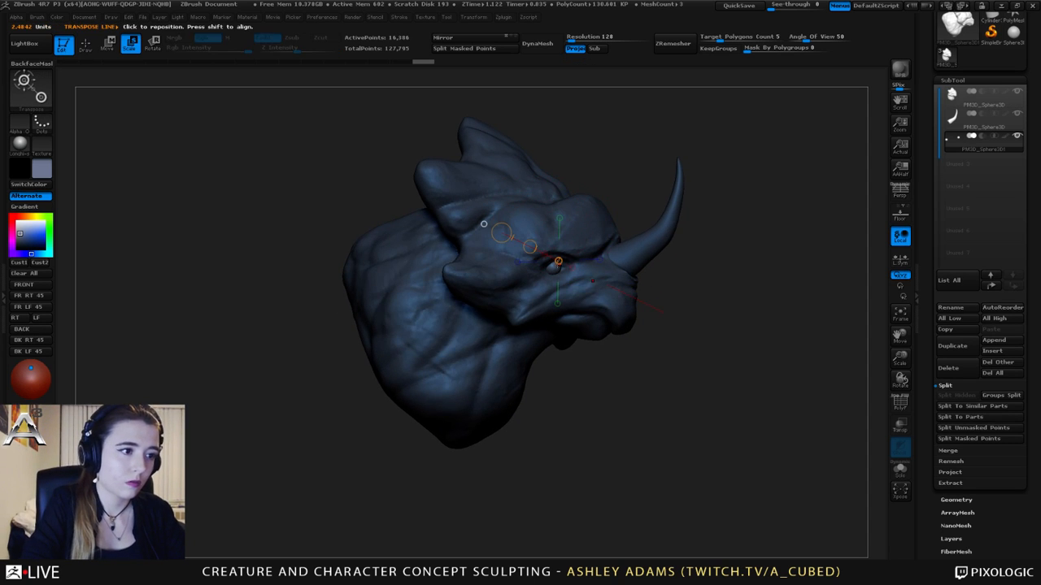
shift+drag(552, 266, 549, 122)
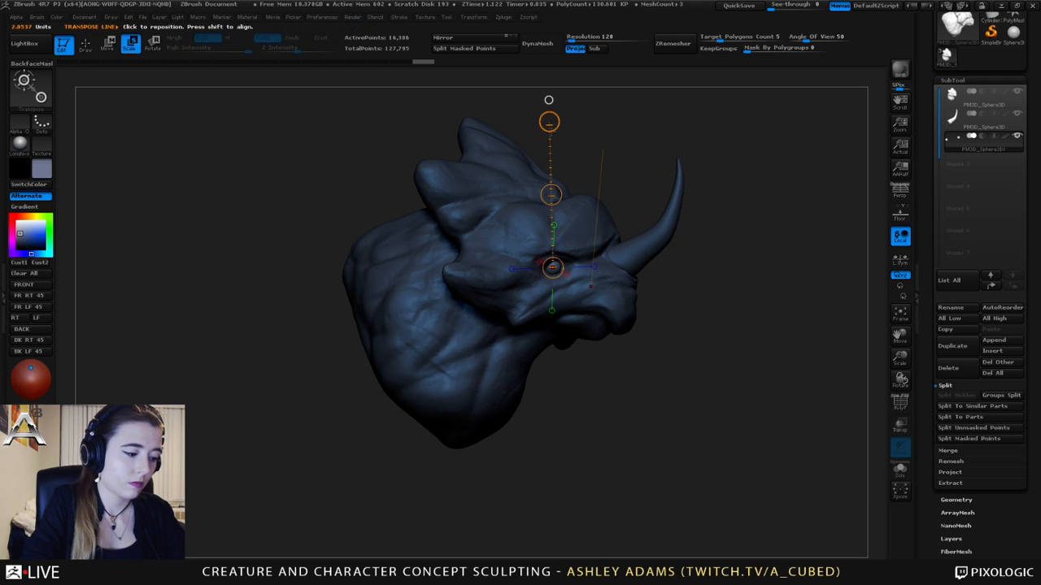
key(ctrl+shift+z)
key(ctrl+shift+z)
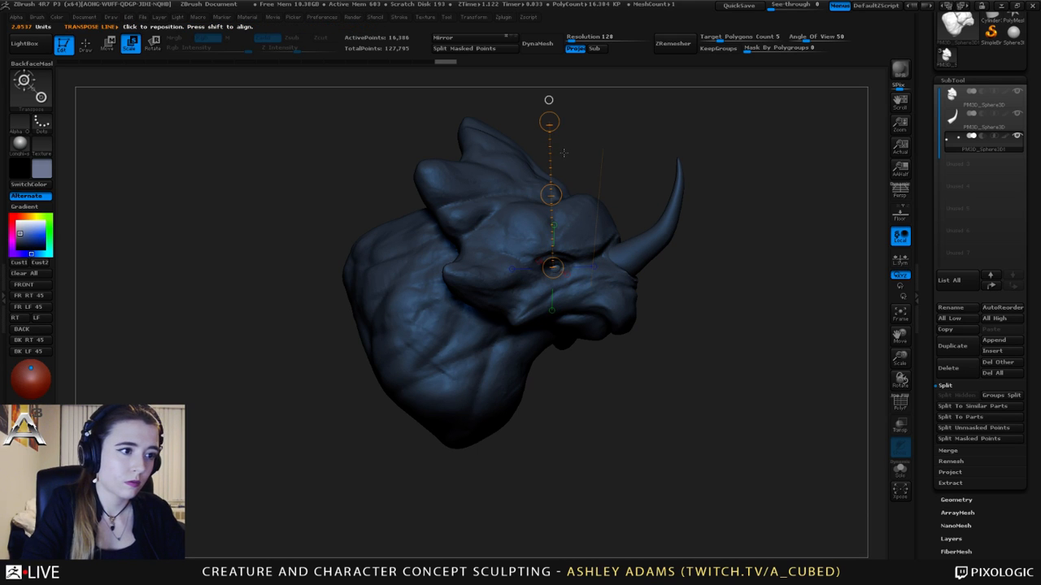
Reposition the eyeballs sideways in their sockets with Transpose Move and return to the head subtool for sculpting
drag(647, 147, 521, 154)
key(w)
click(709, 275)
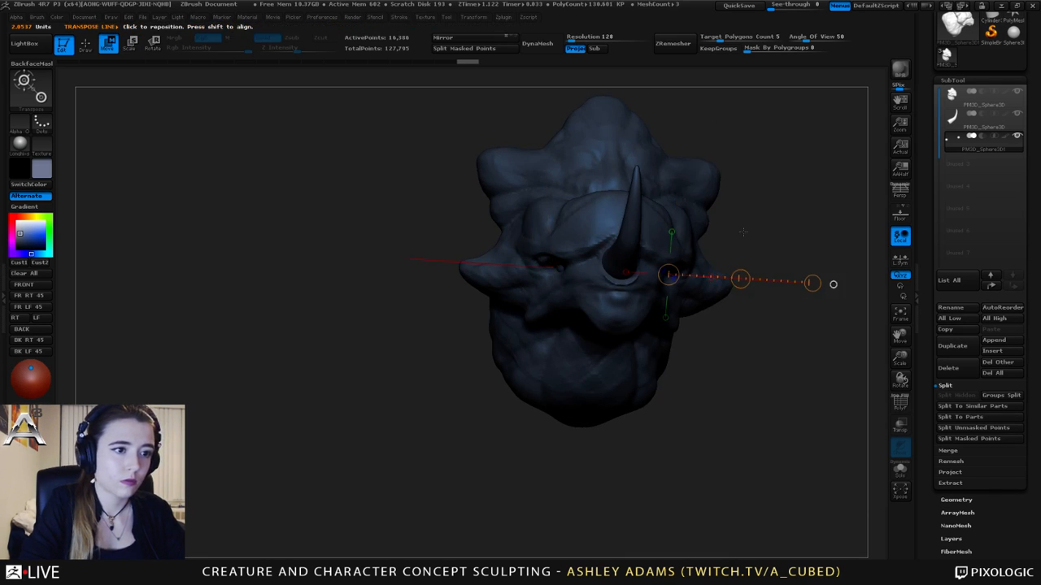
drag(743, 230, 651, 232)
drag(725, 275, 725, 275)
key(q)
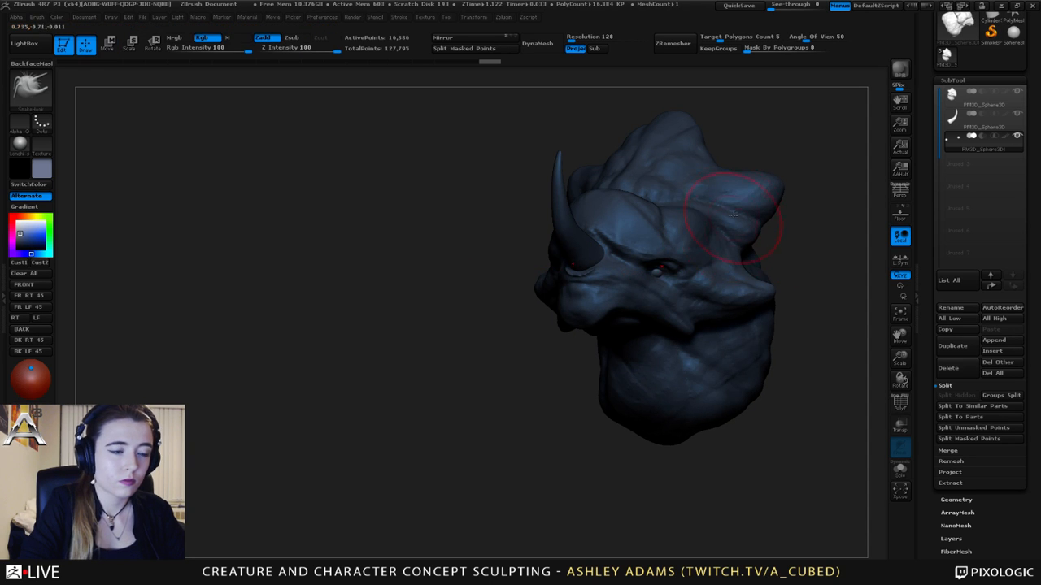
drag(739, 225, 685, 244)
alt+click(685, 244)
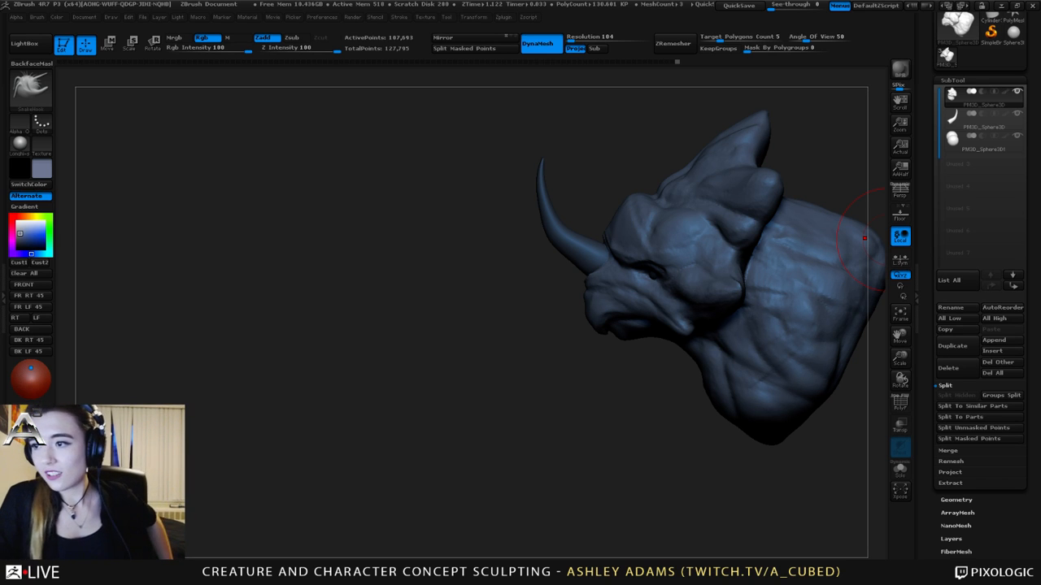
Build up the snout surface beside the horn's base with the ClayBuildup brush
mouse_move(390, 264)
right_down()
mouse_move(599, 281)
mouse_move(518, 348)
right_up()
key(space)
drag(583, 286, 568, 286)
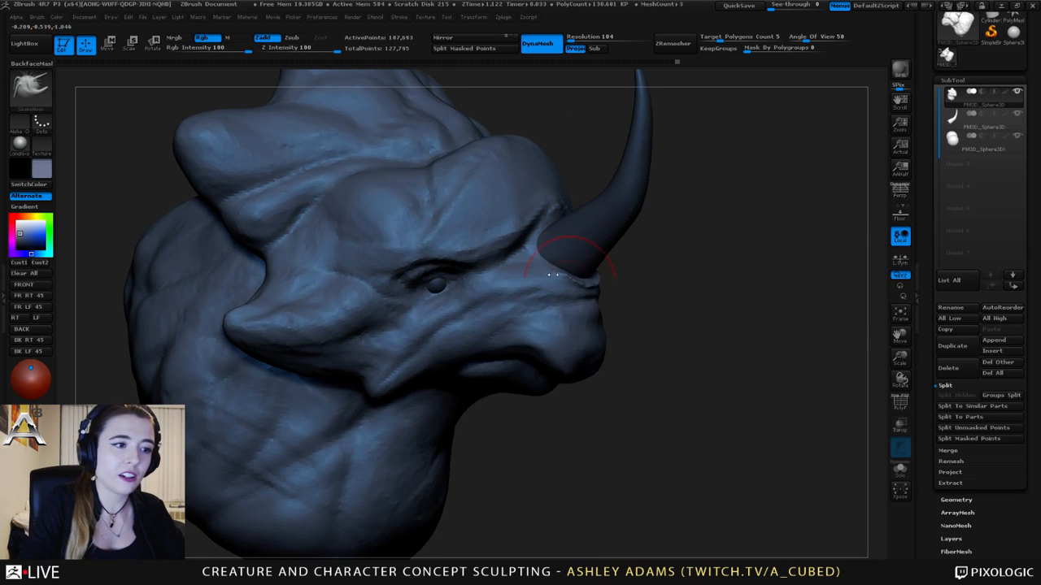
mouse_move(579, 264)
right_down()
mouse_move(532, 291)
mouse_move(570, 255)
right_up()
key(b)
key(c)
key(b)
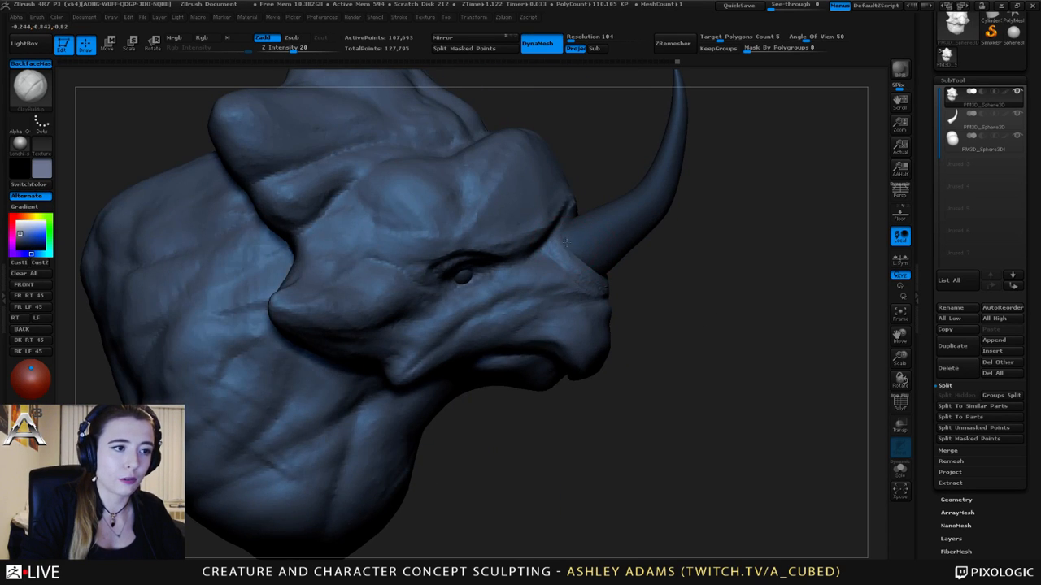
drag(565, 242, 567, 251)
mouse_move(567, 252)
ctrl+right_down()
mouse_move(567, 228)
mouse_move(562, 272)
mouse_move(504, 278)
mouse_move(584, 298)
ctrl+right_up()
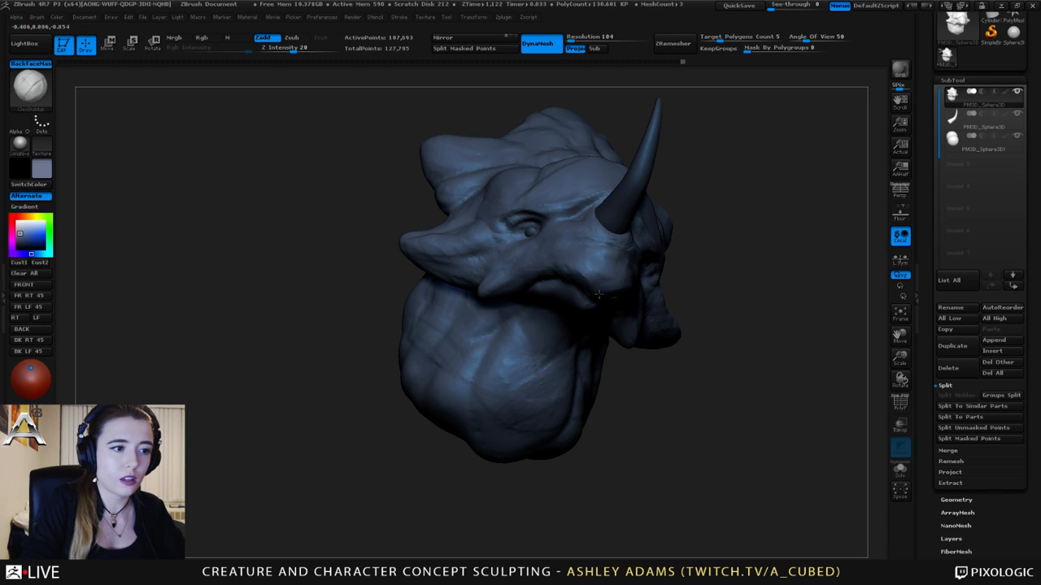
Sculpt the front and sides of the beak with ClayBuildup strokes
right_drag(679, 274, 603, 282)
drag(603, 270, 644, 284)
right_drag(608, 283, 648, 256)
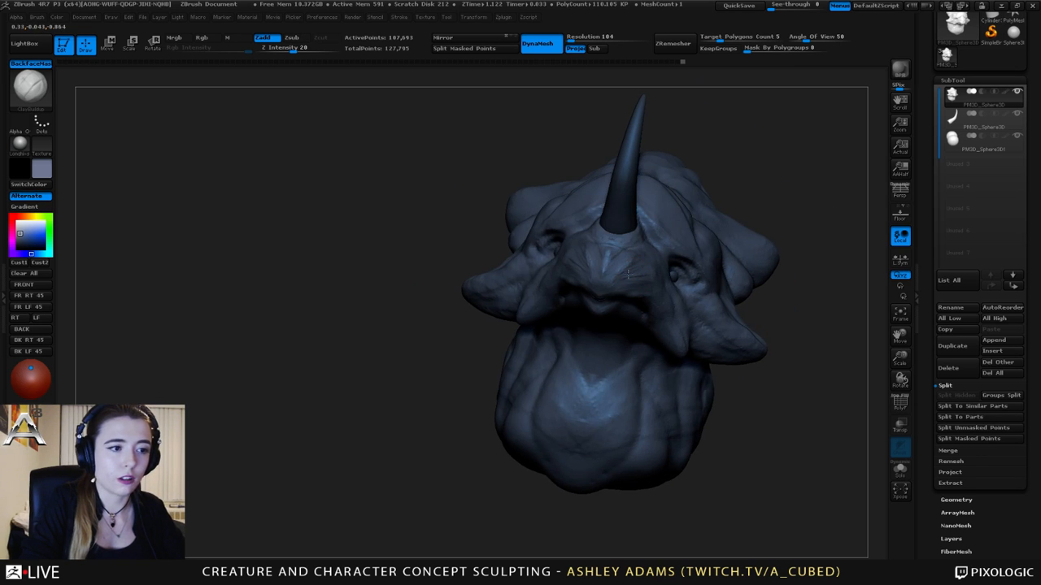
right_drag(644, 294, 570, 296)
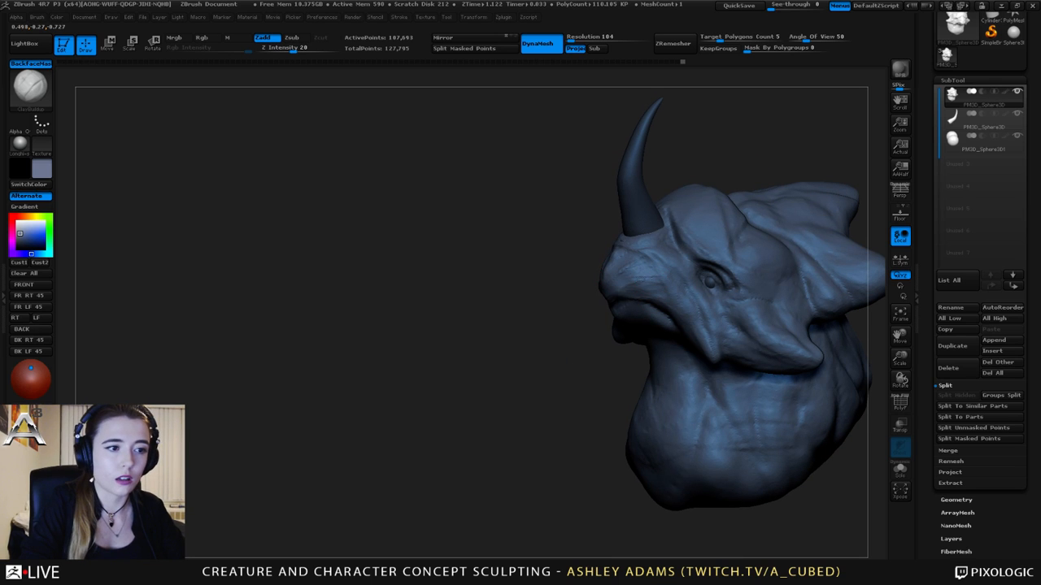
mouse_move(652, 282)
right_down()
mouse_move(699, 302)
mouse_move(687, 258)
mouse_move(643, 283)
right_up()
Add a clay ridge along the side of the muzzle, running from the horn's base toward the cheek
ctrl+right_drag(611, 251, 596, 326)
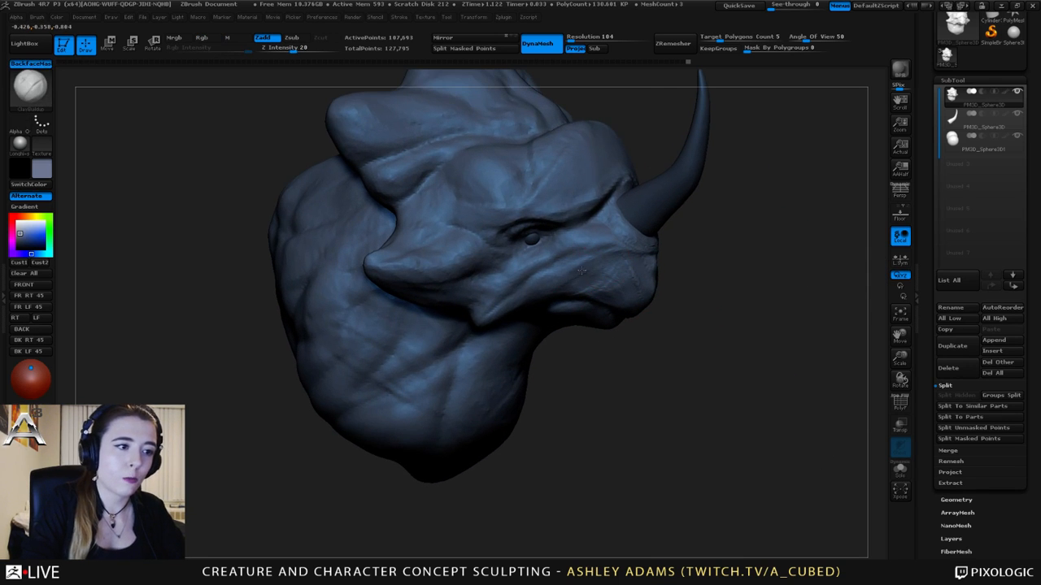
right_drag(635, 251, 623, 255)
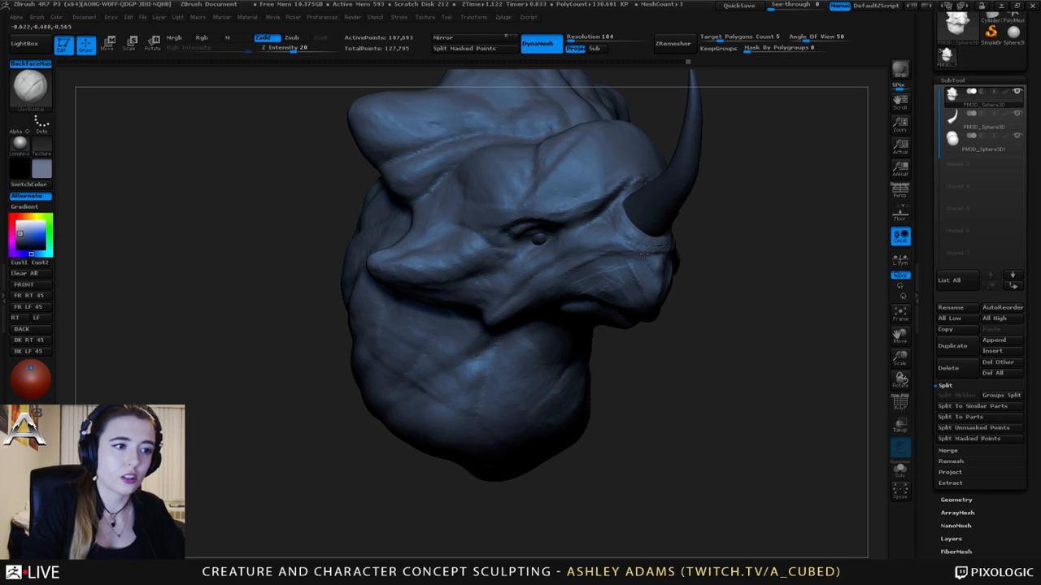
right_drag(562, 241, 589, 244)
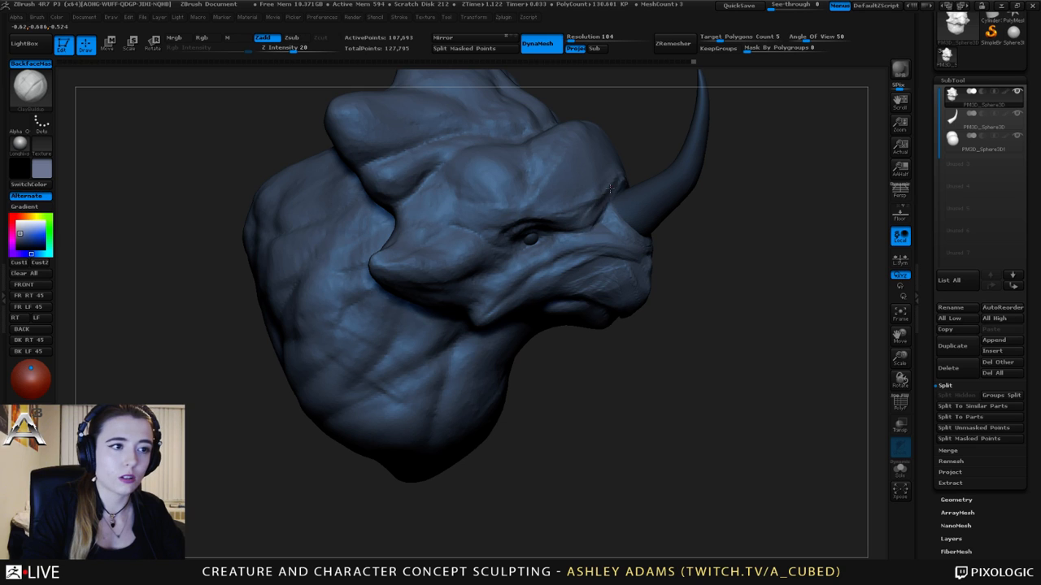
ctrl+right_drag(641, 235, 641, 215)
right_drag(641, 214, 548, 214)
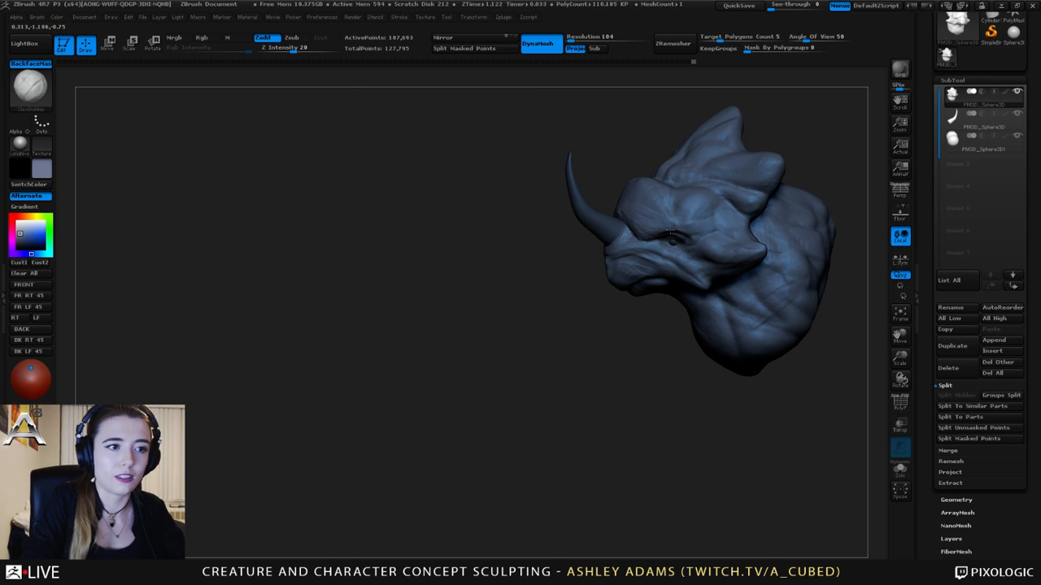
mouse_move(721, 230)
right_down()
mouse_move(675, 226)
mouse_move(687, 227)
mouse_move(646, 200)
mouse_move(608, 220)
mouse_move(567, 193)
mouse_move(581, 227)
right_up()
Resize the brush and build up the eyelids and socket rim around the eye with ClayBuildup
key(3)
key(space)
key(2)
key(space)
drag(576, 227, 564, 227)
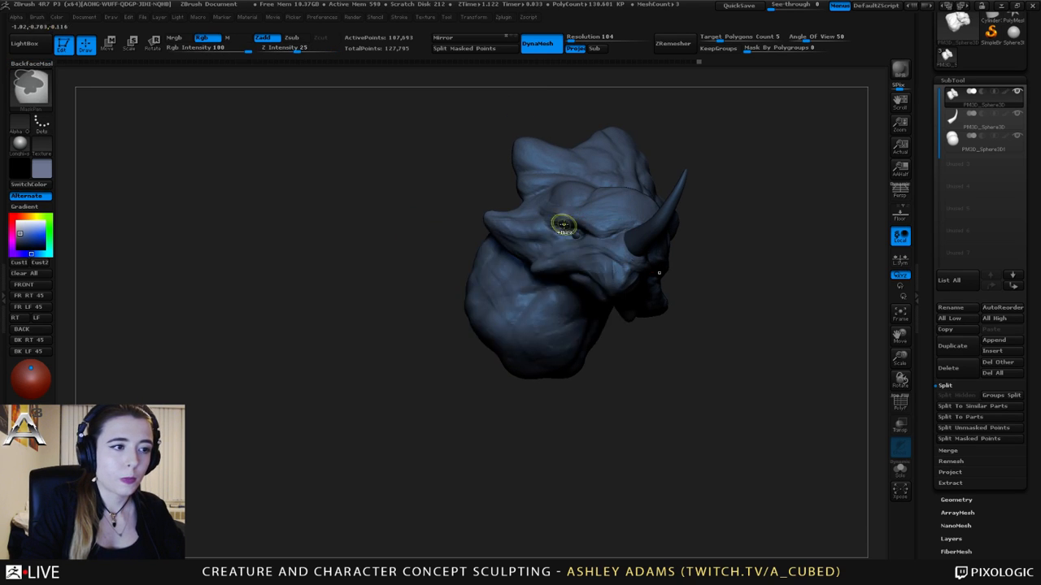
mouse_move(562, 226)
ctrl+right_down()
mouse_move(557, 238)
mouse_move(577, 237)
ctrl+right_up()
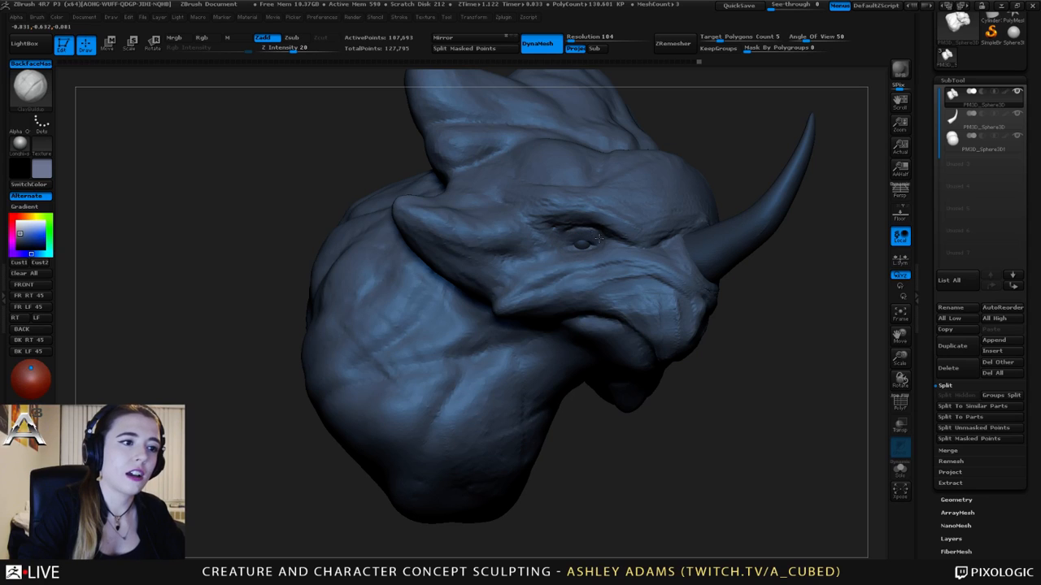
mouse_move(590, 235)
mouse_down()
mouse_move(582, 243)
mouse_move(604, 252)
mouse_move(575, 235)
mouse_up()
key(space)
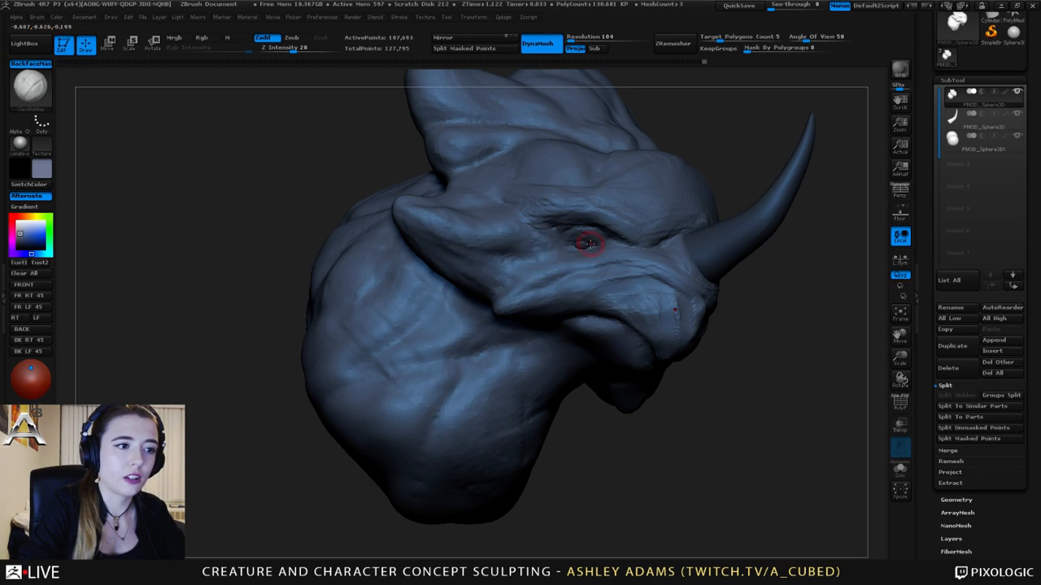
right_drag(586, 244, 576, 243)
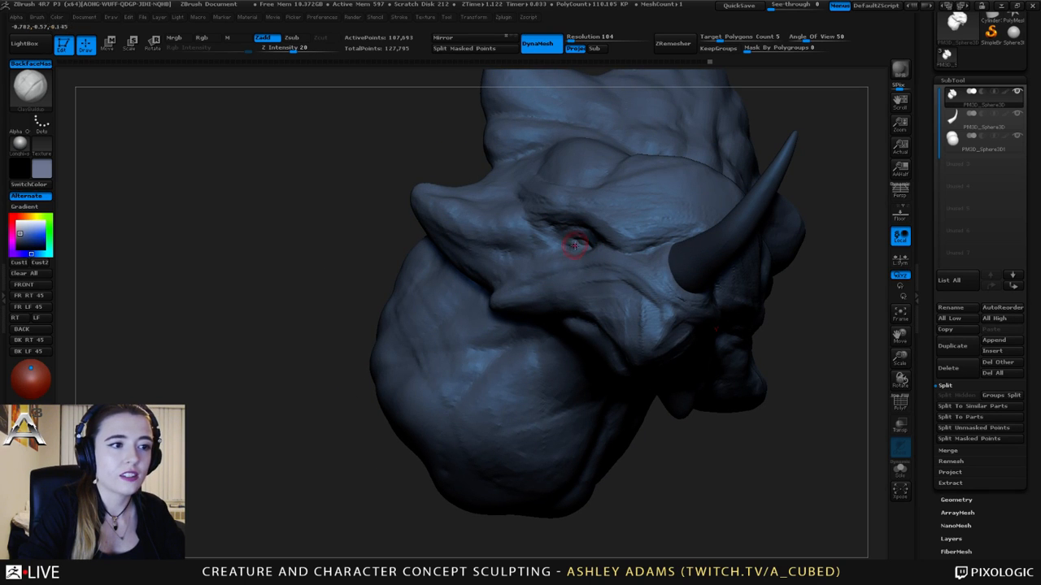
right_drag(569, 241, 579, 244)
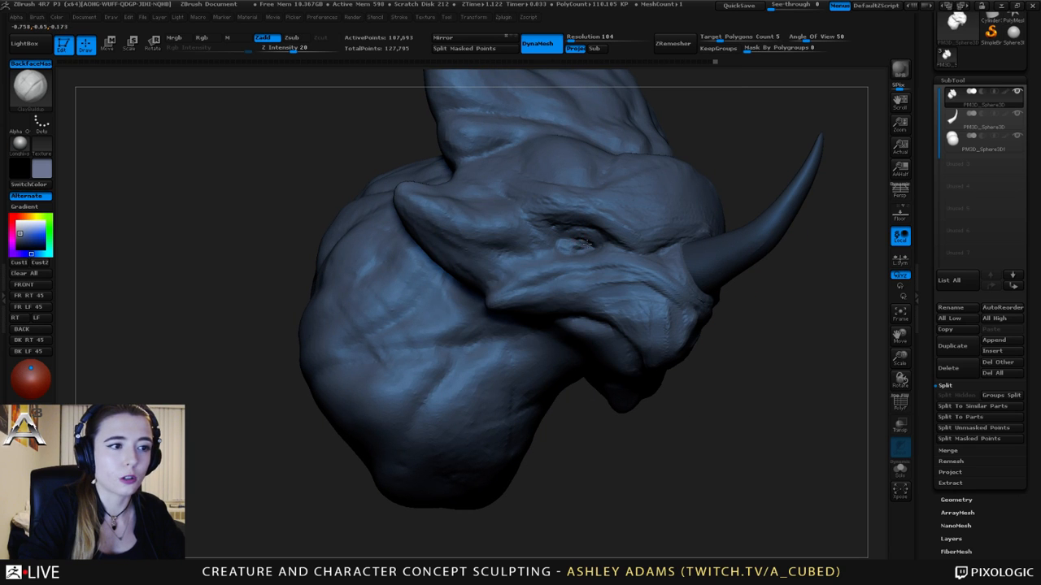
Nudge the snout profile and the underside of the beak with the SnakeHook brush
ctrl+right_drag(639, 279, 639, 216)
right_drag(640, 215, 618, 232)
mouse_move(618, 232)
ctrl+right_down()
mouse_move(642, 291)
mouse_move(645, 242)
ctrl+right_up()
right_click(618, 248)
drag(618, 246, 632, 244)
key(b)
key(s)
key(h)
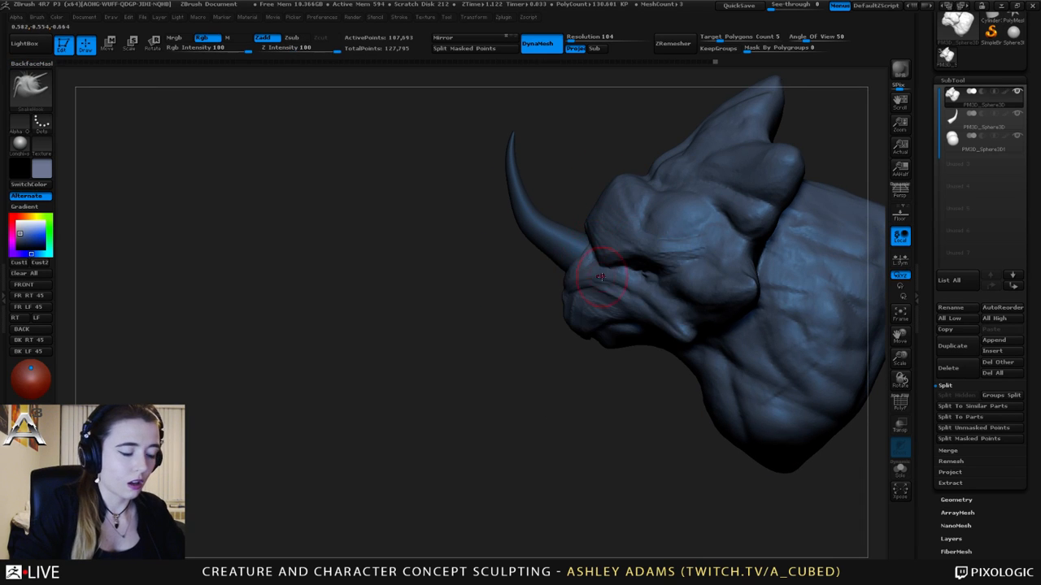
right_drag(606, 279, 630, 265)
right_click(624, 266)
drag(624, 264, 636, 265)
drag(589, 354, 559, 330)
Adjust the brow and the bridge around the horn with SnakeHook, varying the draw size and checking several angles
mouse_move(562, 328)
right_down()
mouse_move(591, 301)
mouse_move(547, 298)
right_up()
right_click(591, 301)
right_click(605, 283)
drag(605, 283, 610, 283)
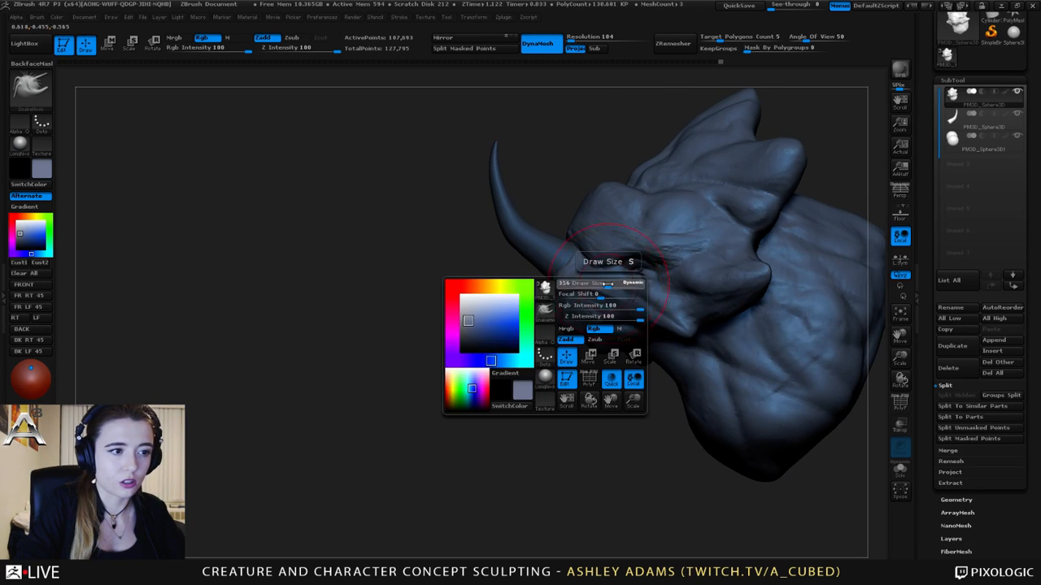
right_drag(560, 276, 596, 263)
drag(596, 263, 587, 257)
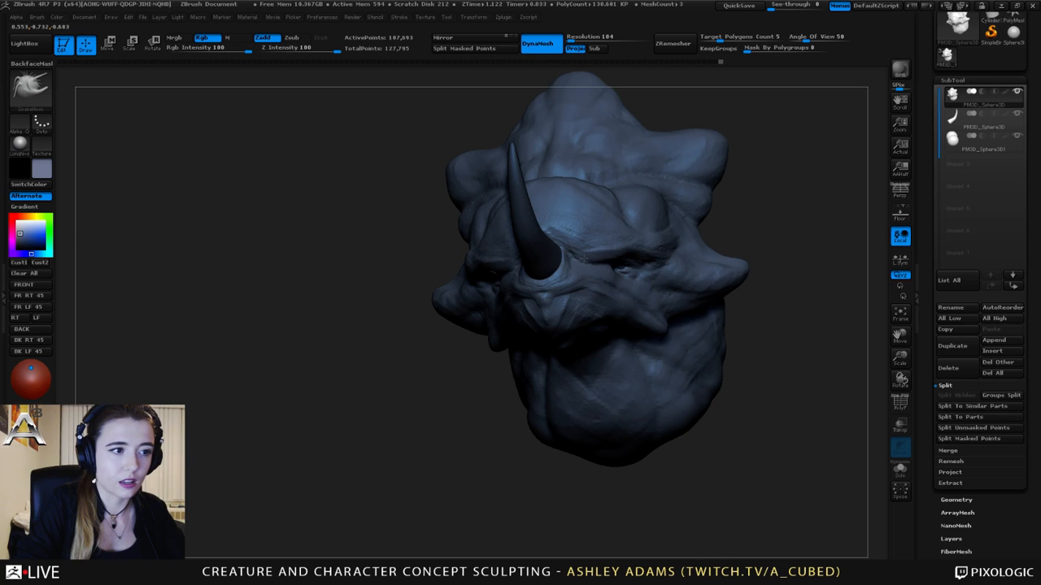
mouse_move(583, 255)
right_down()
mouse_move(563, 227)
mouse_move(583, 249)
right_up()
right_click(582, 252)
drag(582, 251, 576, 252)
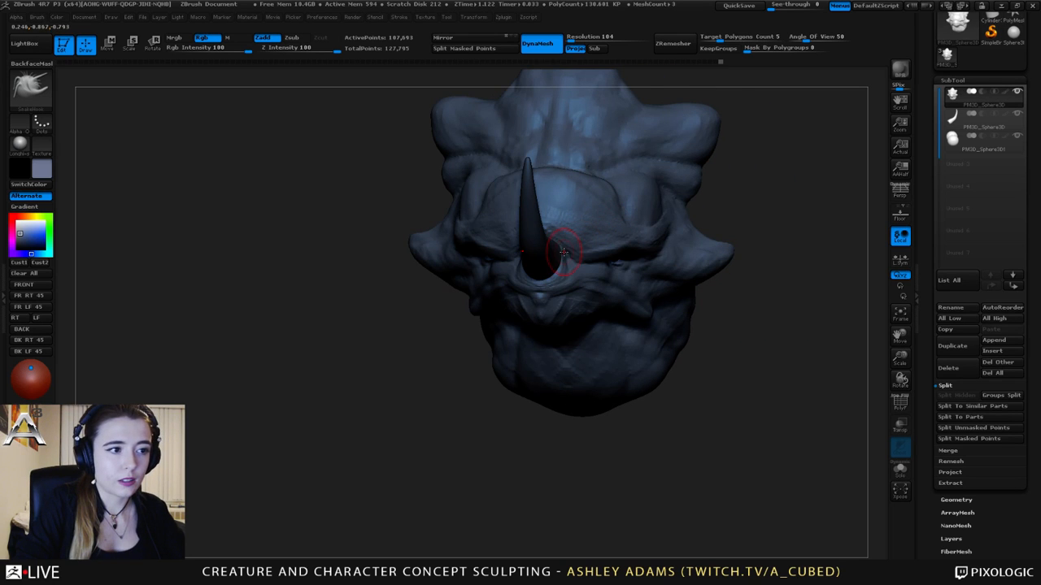
mouse_move(547, 252)
right_down()
mouse_move(504, 255)
mouse_move(497, 224)
mouse_move(520, 254)
mouse_move(515, 272)
mouse_move(506, 253)
right_up()
right_click(506, 253)
drag(506, 253, 513, 253)
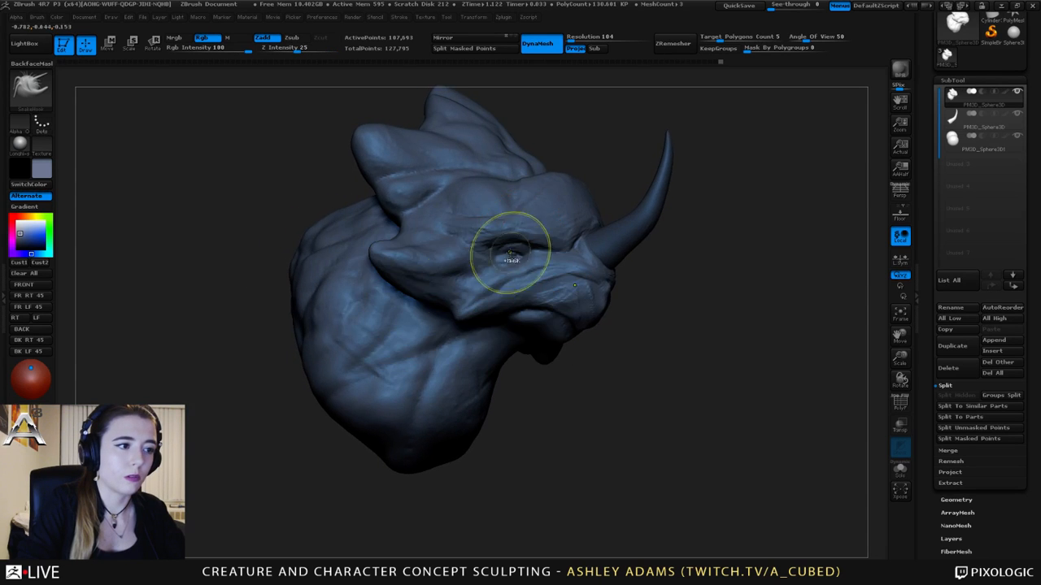
Build up the underside of the jaw and the upper throat with the ClayBuildup brush
ctrl+right_drag(513, 253, 513, 222)
mouse_move(513, 221)
right_down()
mouse_move(529, 221)
mouse_move(443, 223)
mouse_move(464, 254)
mouse_move(427, 228)
mouse_move(455, 230)
mouse_move(458, 271)
mouse_move(461, 165)
right_up()
key(b)
key(c)
key(b)
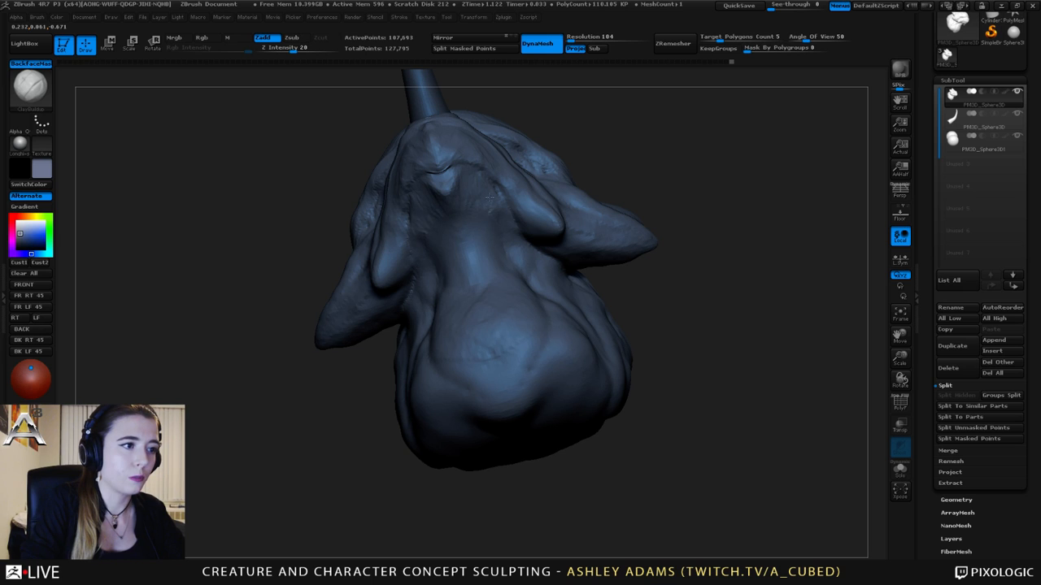
right_drag(518, 246, 548, 247)
mouse_move(445, 183)
mouse_down()
mouse_move(438, 199)
mouse_move(454, 243)
mouse_move(439, 262)
mouse_up()
mouse_move(439, 262)
right_down()
mouse_move(430, 283)
mouse_move(507, 210)
mouse_move(467, 174)
right_up()
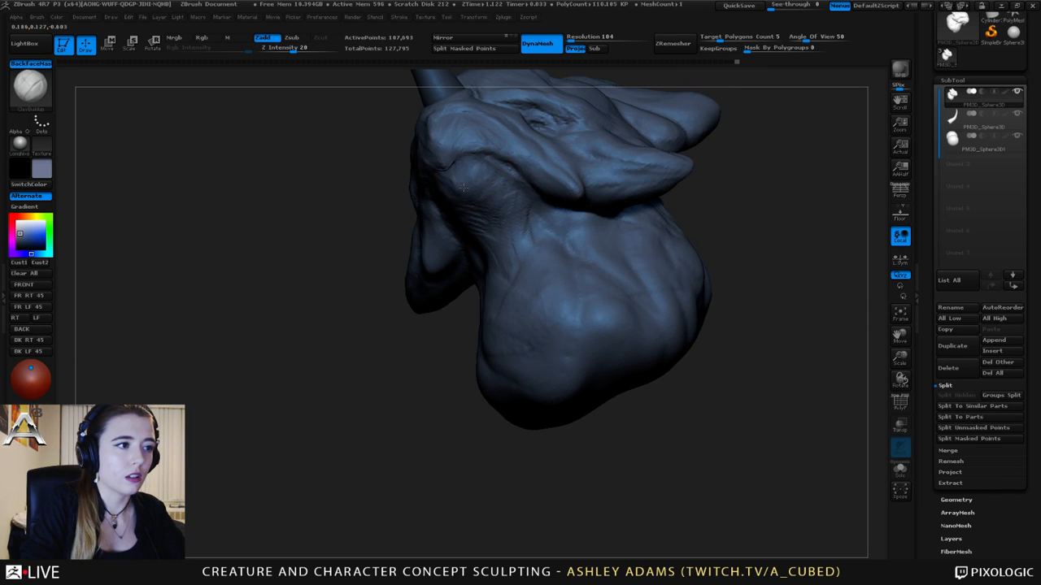
mouse_move(514, 225)
right_down()
mouse_move(533, 219)
mouse_move(482, 169)
mouse_move(526, 141)
mouse_move(544, 182)
right_up()
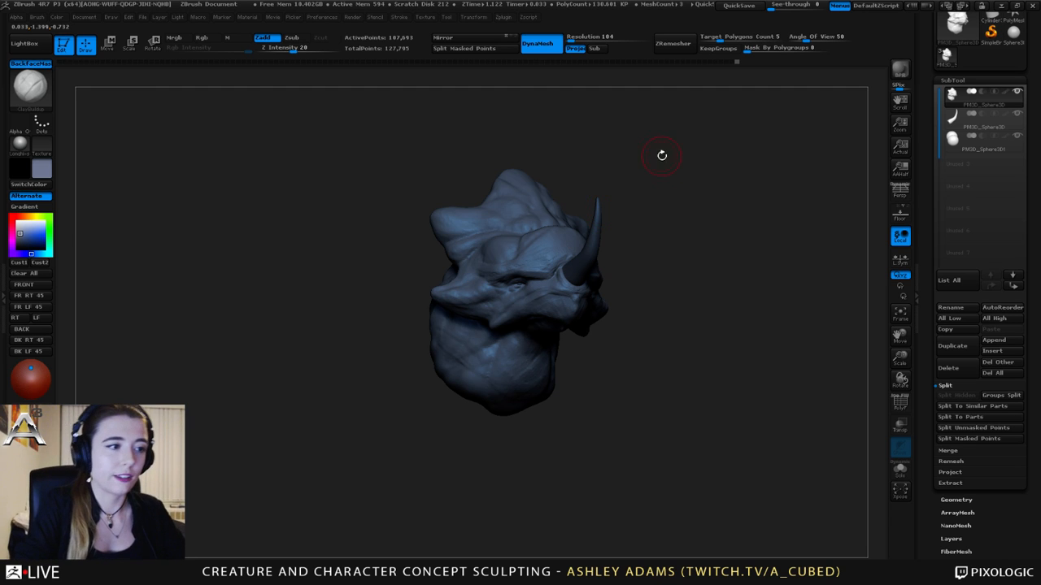
Sculpt the bulge above and behind the eye with ClayBuildup and smooth the surrounding forms
mouse_move(662, 155)
mouse_down()
mouse_move(656, 226)
mouse_move(533, 198)
mouse_up()
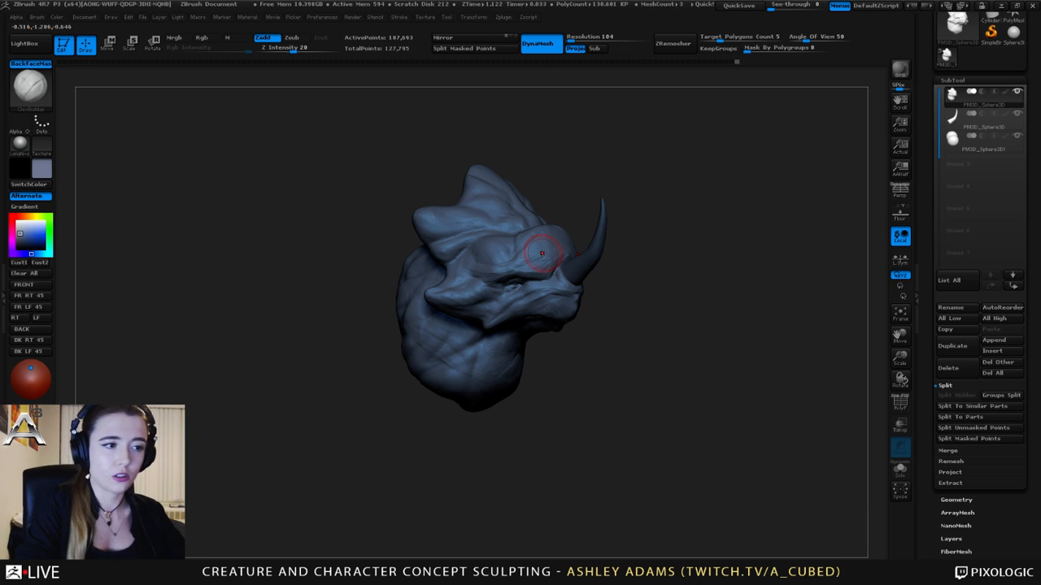
right_drag(801, 231, 637, 239)
mouse_move(637, 239)
ctrl+right_down()
mouse_move(603, 269)
mouse_move(569, 265)
mouse_move(583, 260)
ctrl+right_up()
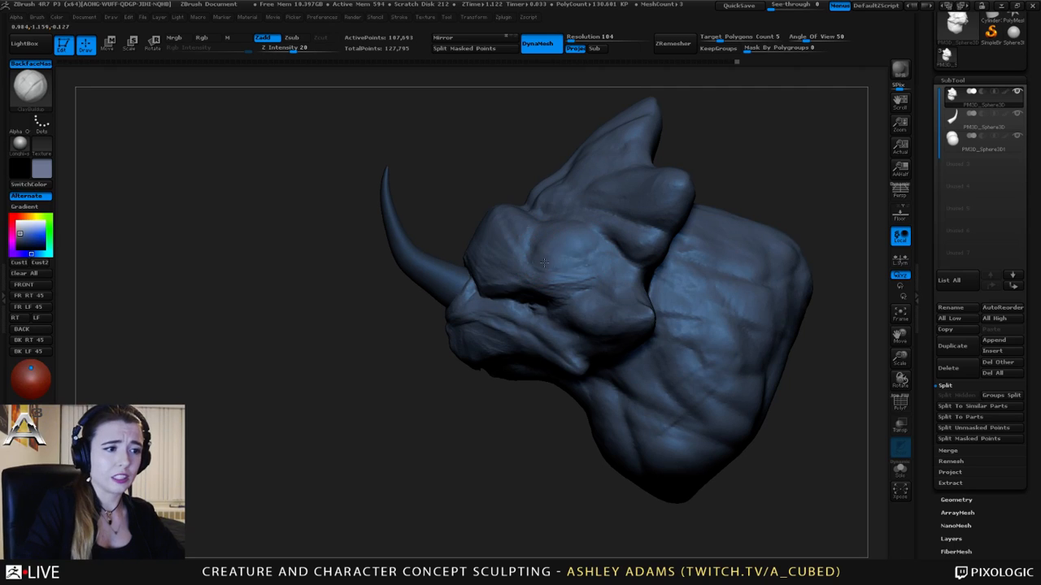
drag(585, 261, 577, 251)
mouse_move(616, 274)
ctrl+right_down()
mouse_move(623, 240)
mouse_move(608, 233)
ctrl+right_up()
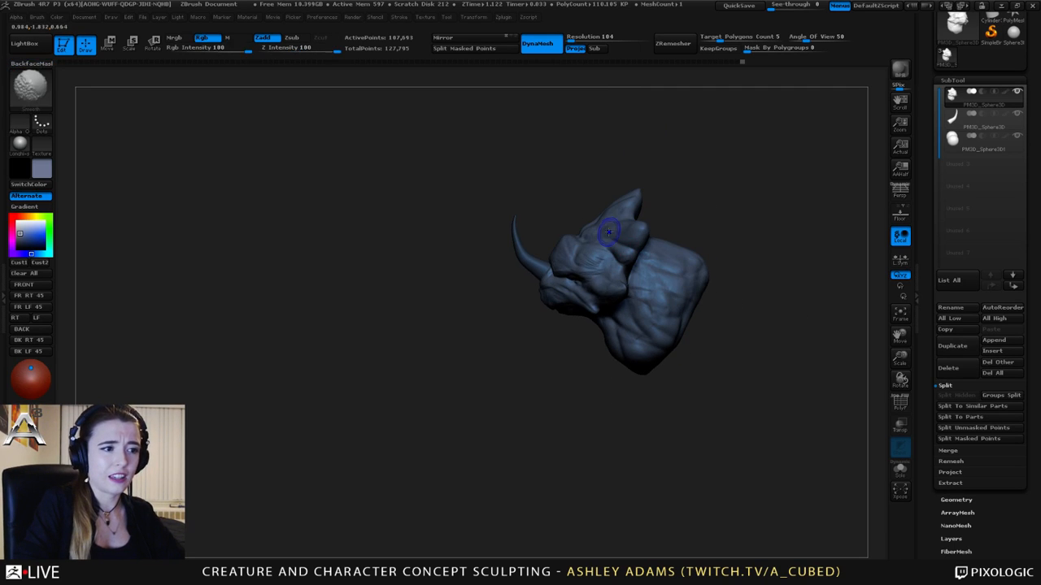
key(space)
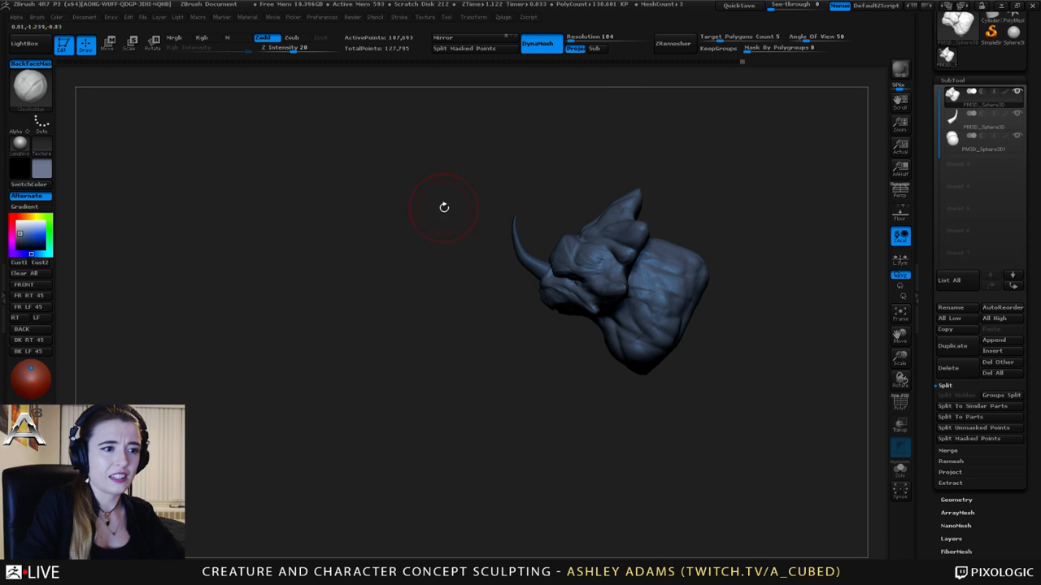
ctrl+right_drag(575, 272, 609, 306)
alt+right_drag(702, 275, 615, 236)
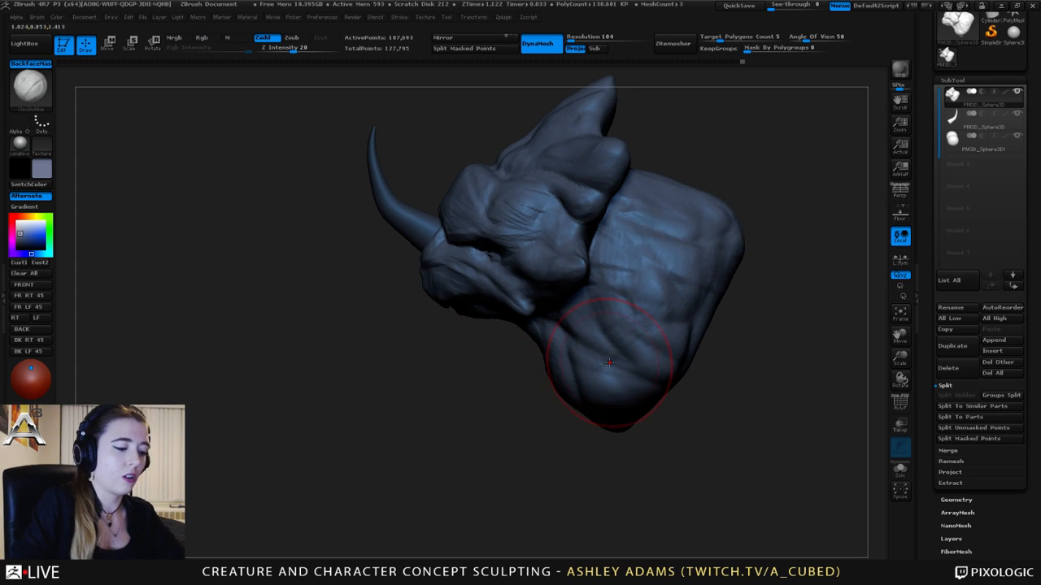
Reshape the front contour of the throat and lower neck with a large SnakeHook brush
key(b)
key(s)
key(h)
drag(548, 358, 551, 350)
drag(574, 397, 585, 400)
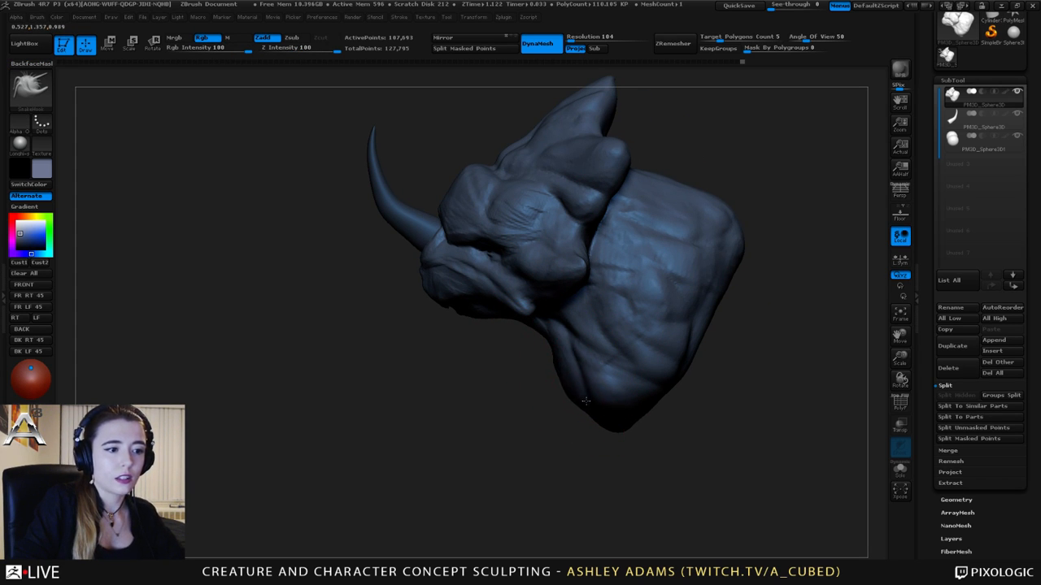
Adjust the neck's silhouette behind the cheek spikes with SnakeHook, working from the back and sides
mouse_move(678, 269)
right_down()
mouse_move(618, 303)
mouse_move(704, 271)
mouse_move(666, 339)
mouse_move(656, 331)
mouse_move(684, 307)
mouse_move(746, 276)
right_up()
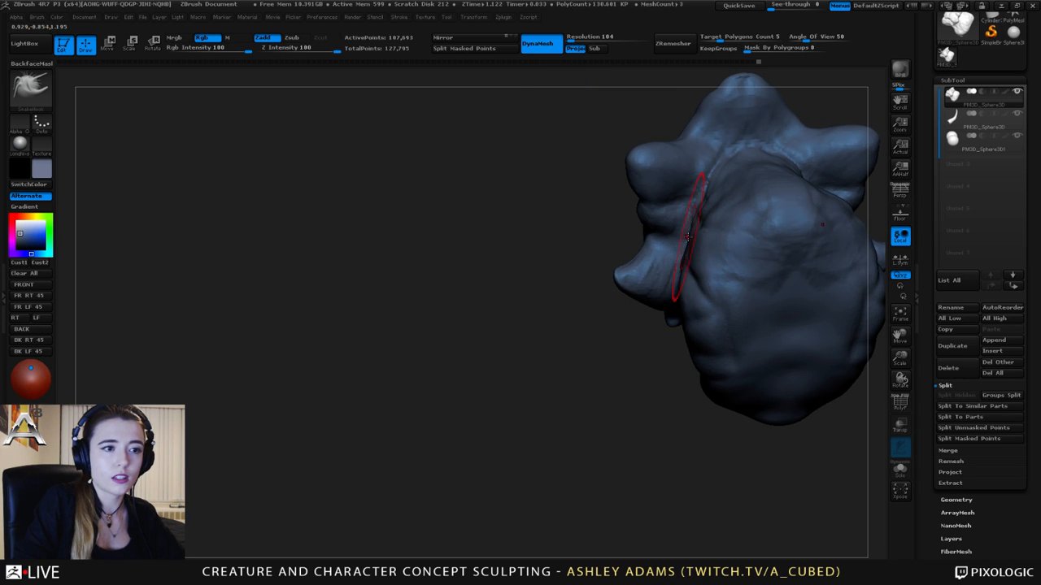
right_drag(695, 248, 732, 214)
mouse_move(663, 268)
right_down()
mouse_move(619, 299)
mouse_move(642, 258)
mouse_move(517, 313)
mouse_move(602, 253)
mouse_move(586, 200)
mouse_move(639, 171)
mouse_move(587, 195)
mouse_move(590, 169)
mouse_move(573, 163)
mouse_move(602, 196)
mouse_move(569, 192)
mouse_move(587, 219)
mouse_move(561, 232)
right_up()
right_click(586, 200)
right_click(587, 195)
right_click(581, 168)
Build up the lower jaw and the lip area beneath the beak with ClayBuildup
key(b)
key(c)
key(b)
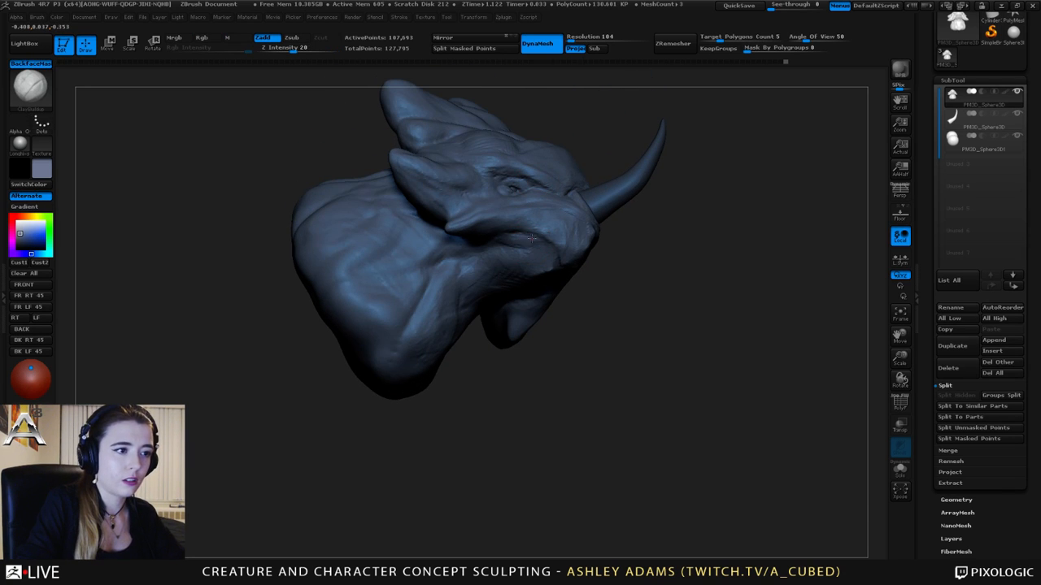
right_drag(518, 269, 532, 236)
Carve the mouth line and the creases around the lips with the Dam_Standard brush
mouse_move(687, 272)
right_down()
mouse_move(632, 266)
mouse_move(525, 204)
mouse_move(553, 187)
right_up()
key(b)
key(d)
key(s)
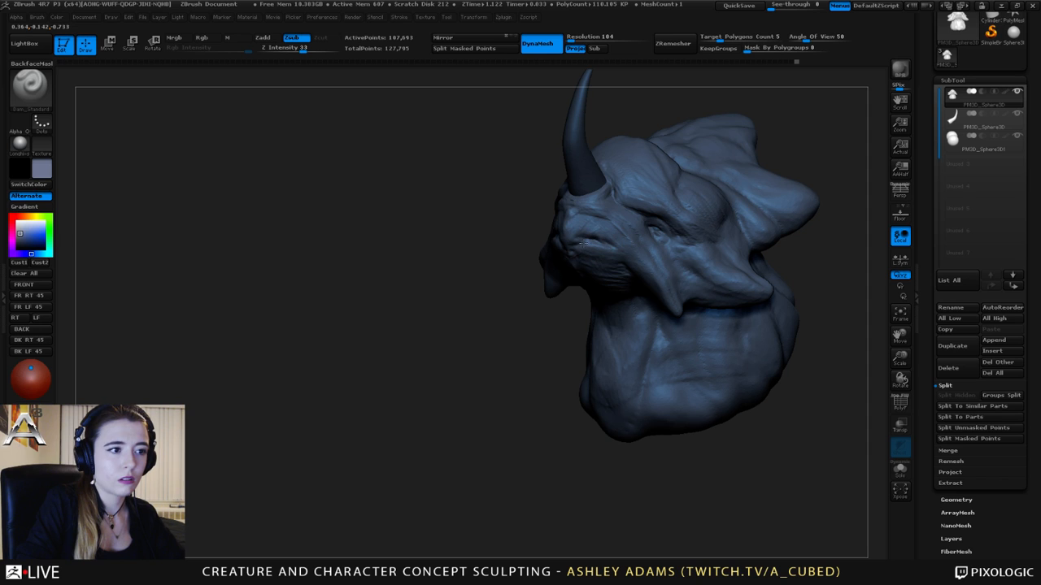
mouse_move(571, 252)
right_down()
mouse_move(609, 232)
mouse_move(551, 234)
mouse_move(572, 255)
mouse_move(550, 217)
mouse_move(635, 213)
mouse_move(563, 257)
mouse_move(536, 241)
mouse_move(566, 236)
right_up()
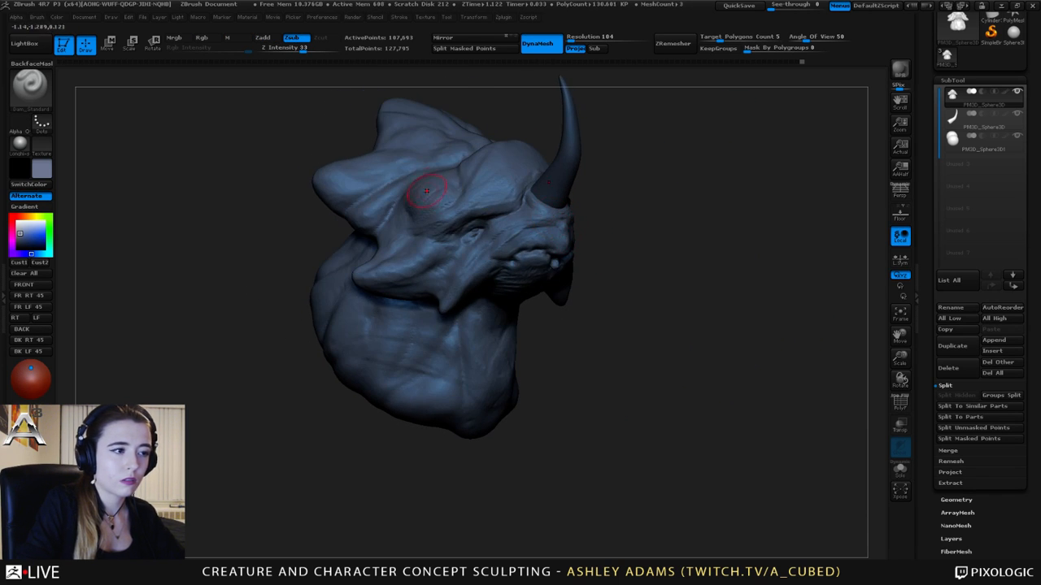
Pull the brow ridge above the eye into a sharper shape with a resized SnakeHook brush
right_drag(442, 213, 476, 199)
key(b)
key(s)
key(h)
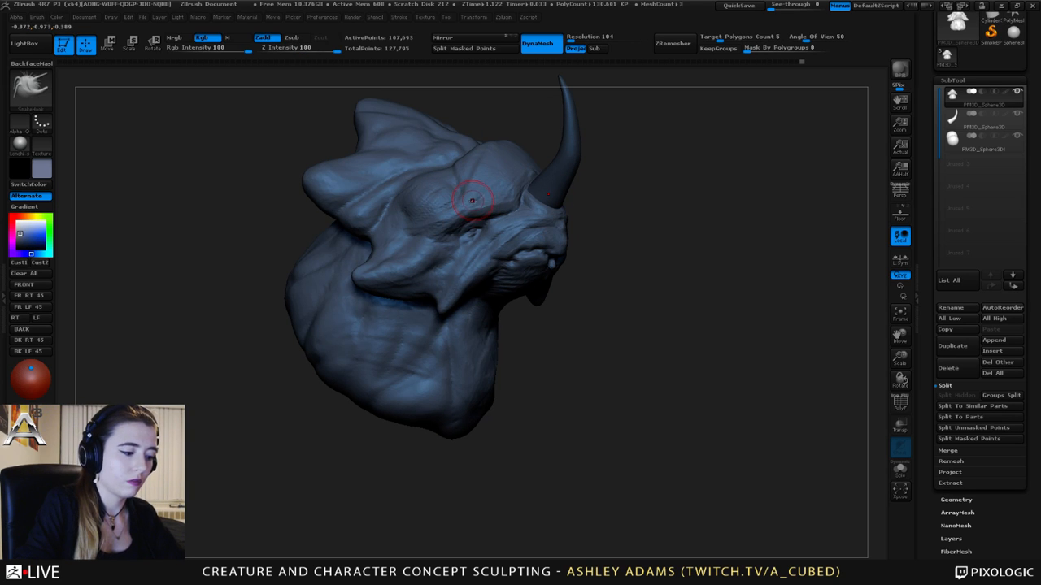
key(space)
mouse_move(467, 199)
mouse_down()
mouse_move(481, 199)
mouse_move(458, 200)
mouse_up()
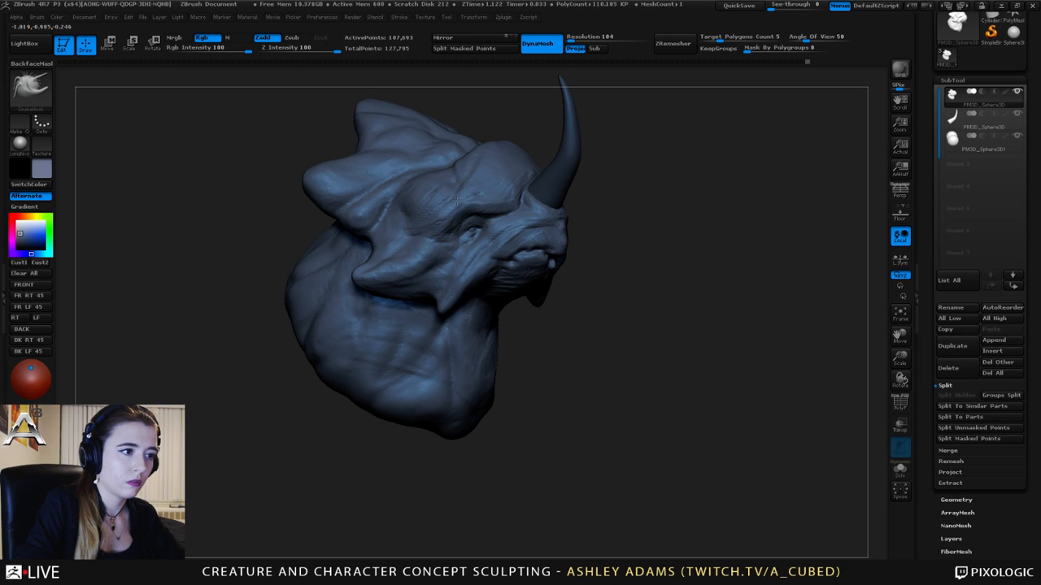
mouse_move(460, 202)
right_down()
mouse_move(491, 198)
mouse_move(449, 188)
right_up()
mouse_move(572, 169)
right_down()
mouse_move(610, 174)
mouse_move(524, 168)
mouse_move(532, 200)
mouse_move(491, 180)
right_up()
Build up the cheek below the eye with ClayBuildup and cut creases into it with Dam_Standard
key(space)
key(b)
key(c)
key(b)
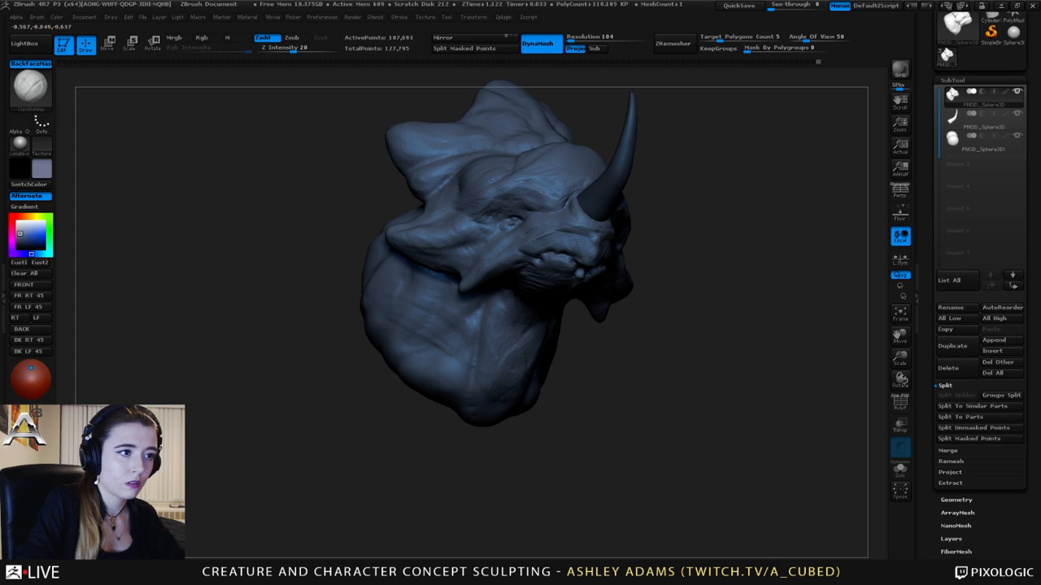
mouse_move(538, 187)
right_down()
mouse_move(506, 253)
mouse_move(532, 261)
mouse_move(436, 276)
right_up()
key(b)
key(d)
key(s)
right_drag(488, 240, 449, 259)
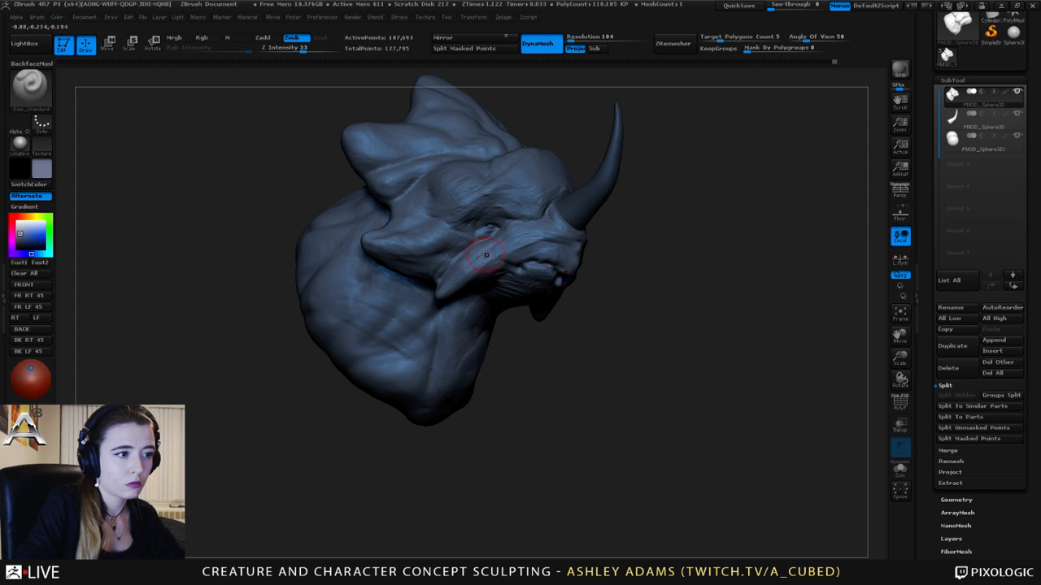
Reshape the lower cheek spike beside the jaw with the SnakeHook brush
key(b)
key(s)
key(h)
right_click(436, 312)
right_drag(423, 301, 448, 280)
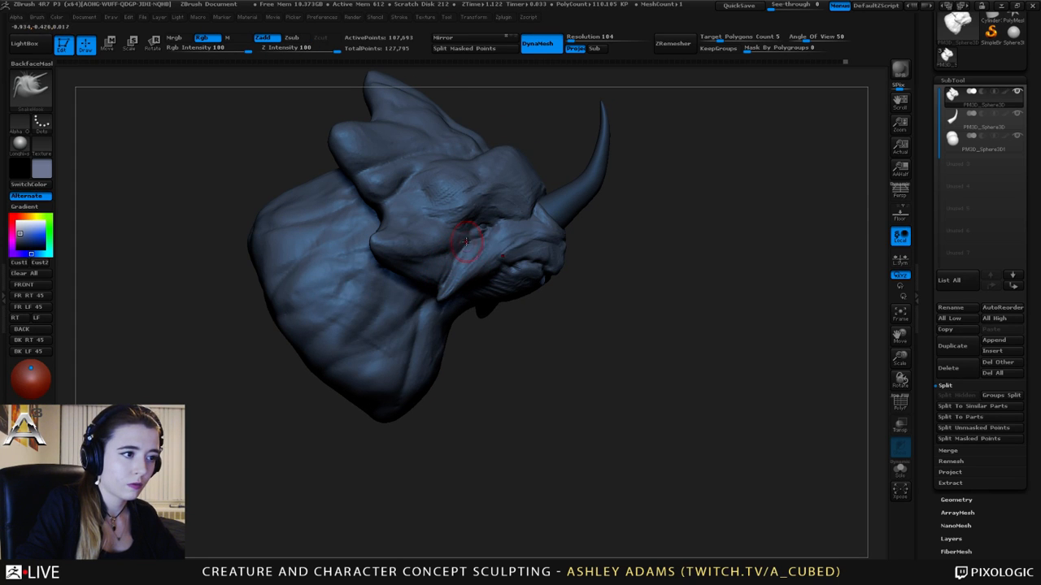
mouse_move(450, 264)
right_down()
mouse_move(456, 255)
mouse_move(453, 276)
right_up()
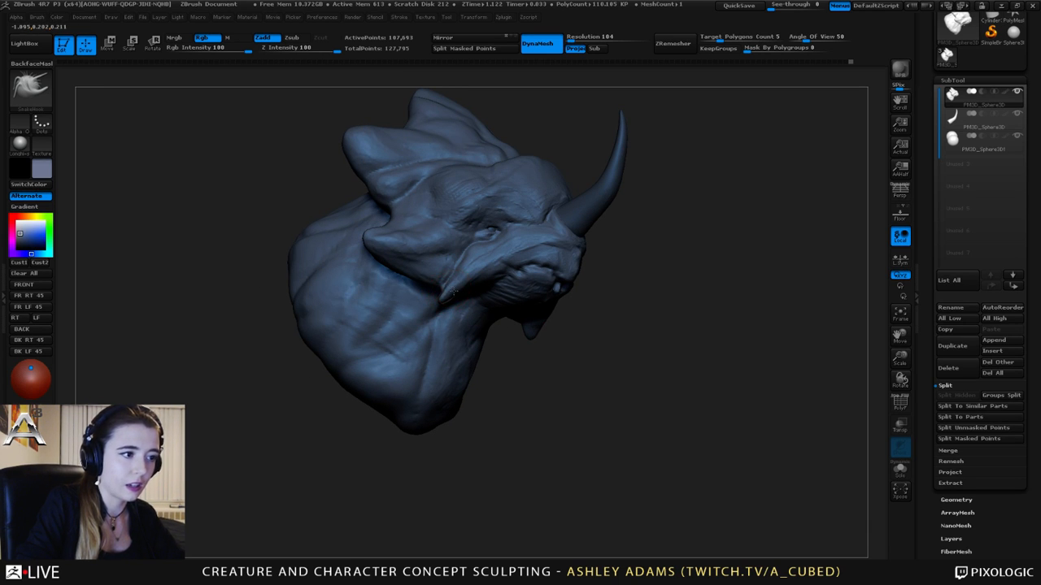
mouse_move(460, 280)
right_down()
mouse_move(431, 291)
mouse_move(381, 367)
mouse_move(455, 269)
mouse_move(491, 250)
mouse_move(574, 239)
mouse_move(561, 213)
mouse_move(545, 222)
mouse_move(604, 238)
mouse_move(683, 237)
mouse_move(572, 233)
right_up()
Try carving long creases along the side cheek spike with the Dam_Standard brush
key(b)
key(c)
key(b)
key(b)
key(d)
key(s)
drag(579, 236, 658, 248)
drag(581, 213, 646, 237)
mouse_move(660, 244)
right_down()
mouse_move(618, 243)
mouse_move(659, 240)
mouse_move(675, 252)
right_up()
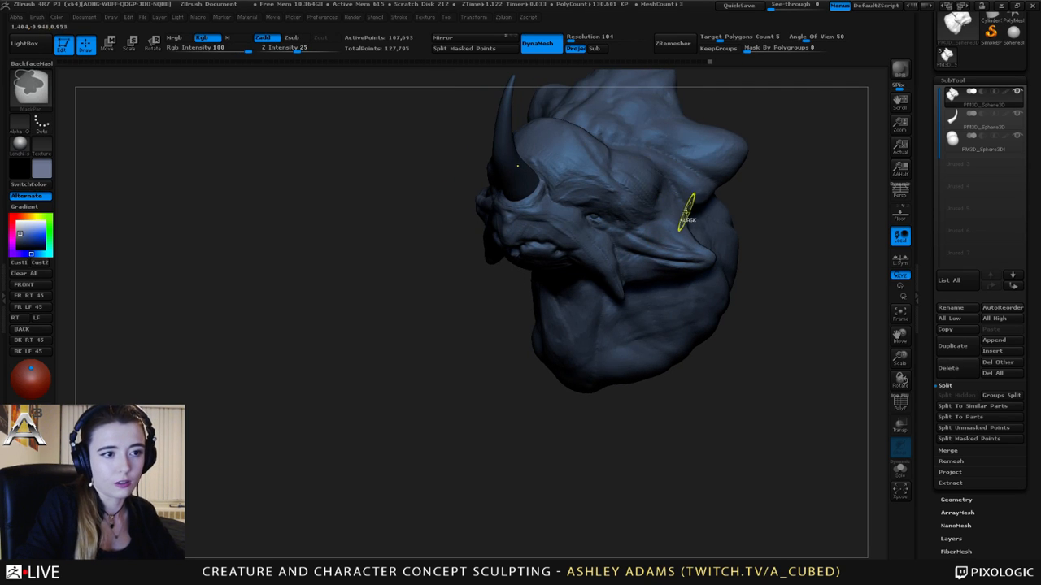
Undo the crease strokes on the side cheek spike, including another Dam_Standard attempt toward the eye
key(ctrl+z)
key(ctrl+z)
key(ctrl+z)
right_drag(713, 223, 672, 228)
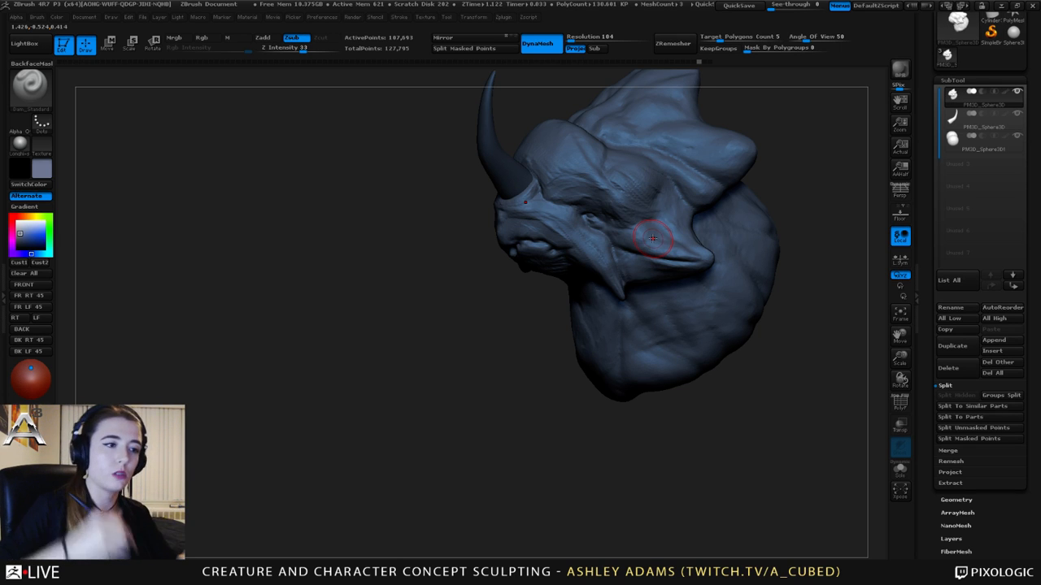
drag(677, 247, 632, 238)
right_drag(626, 228, 660, 237)
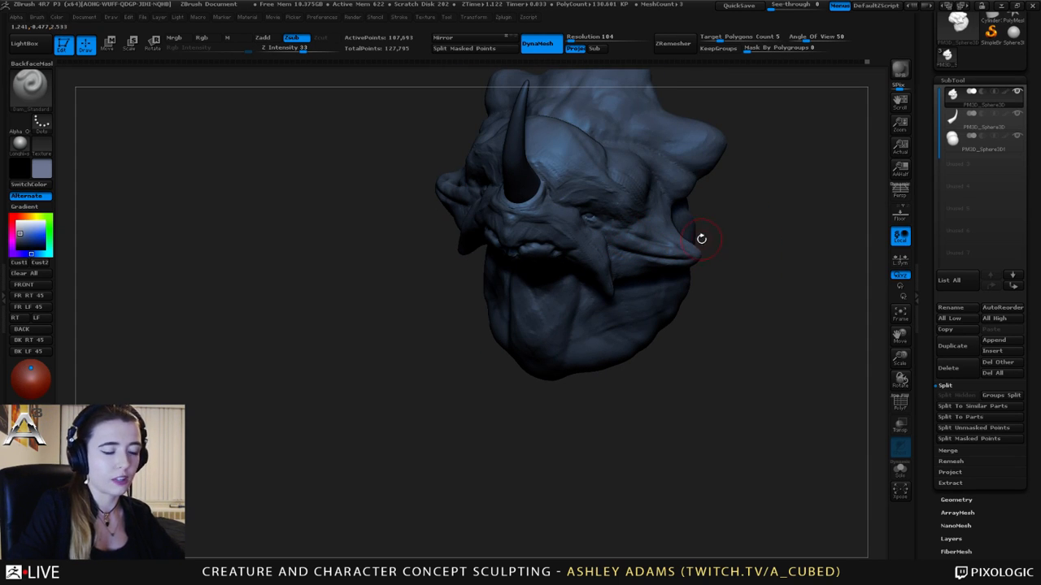
mouse_move(702, 237)
right_down()
mouse_move(639, 235)
mouse_move(749, 248)
right_up()
key(ctrl+z)
key(ctrl+z)
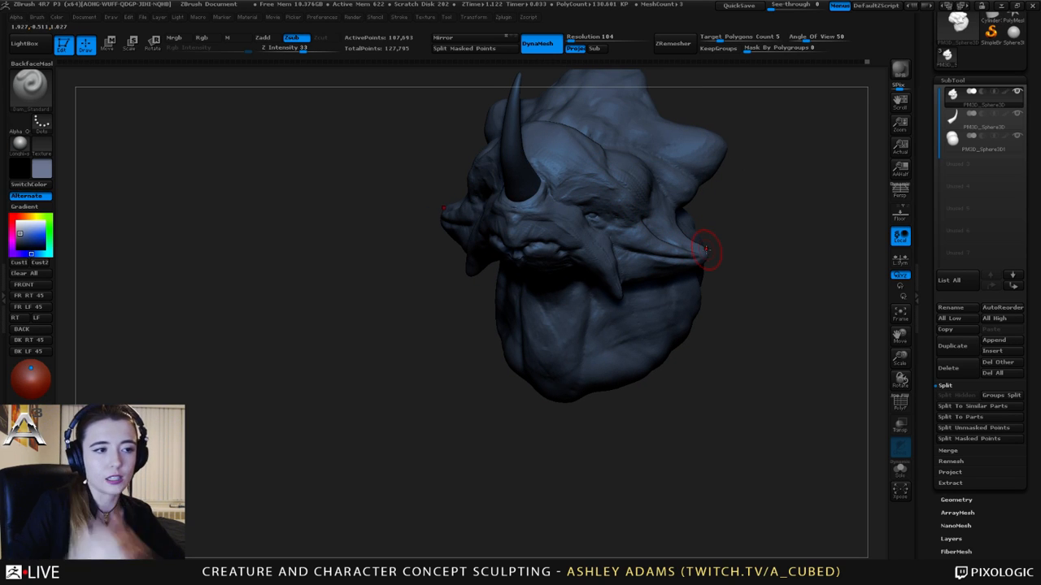
key(ctrl)
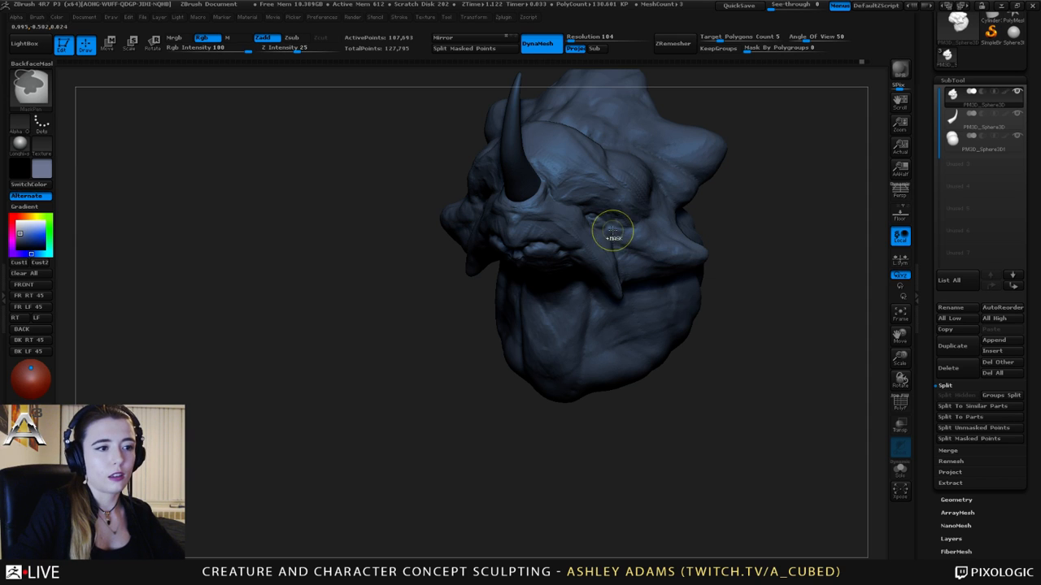
Build up the mouth area beneath the beak with ClayBuildup and smooth the lower lip
right_drag(485, 220, 462, 224)
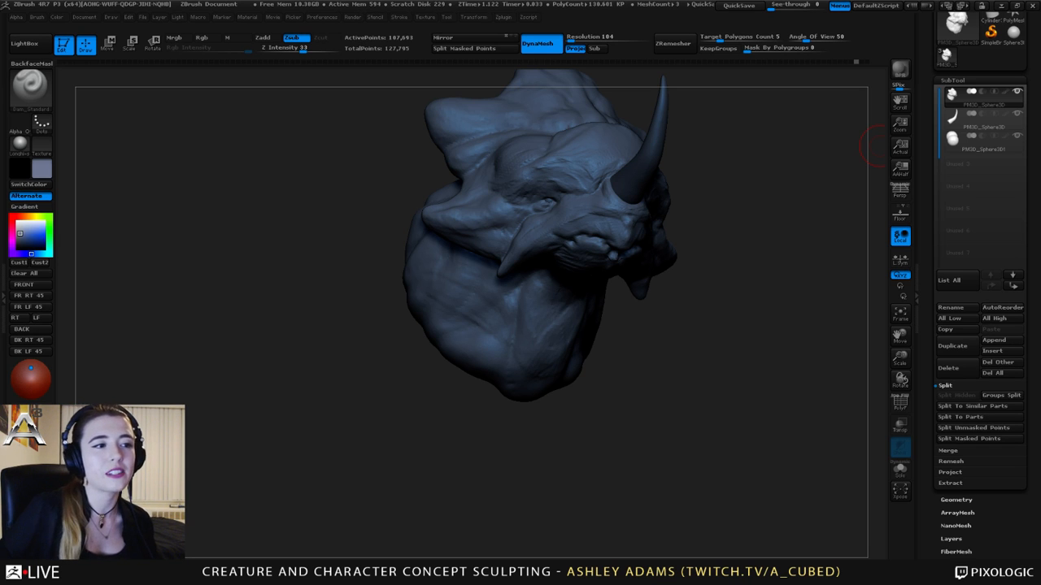
mouse_move(822, 150)
mouse_down()
mouse_move(583, 140)
mouse_move(570, 122)
mouse_up()
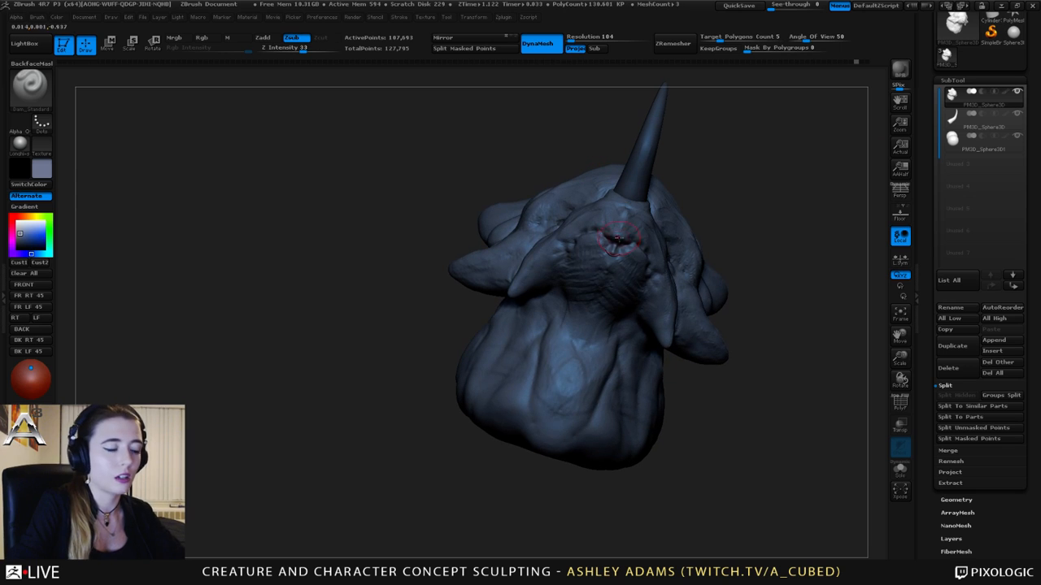
key(b)
key(c)
key(b)
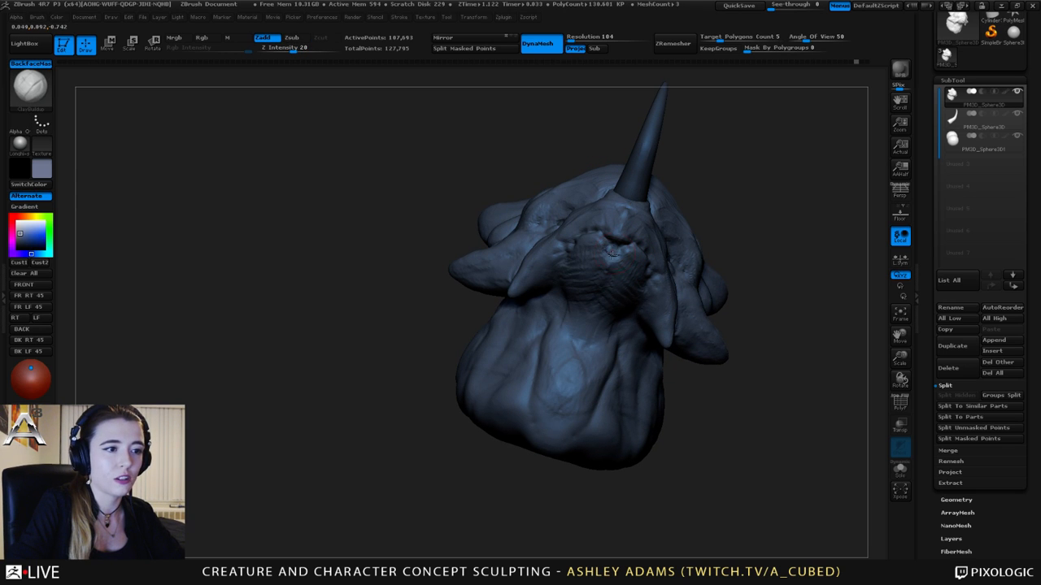
right_click(614, 254)
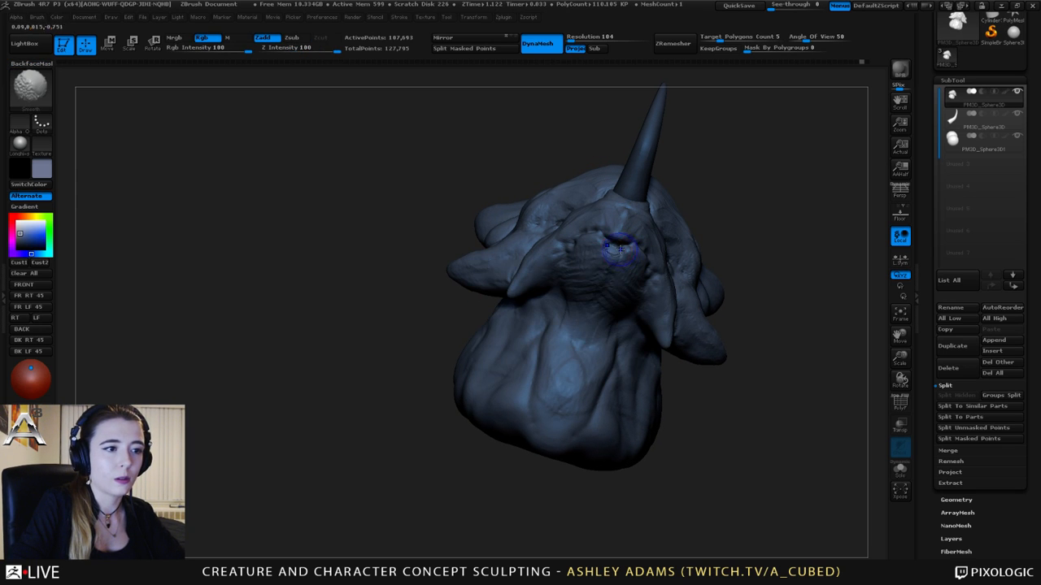
shift+drag(619, 250, 616, 257)
right_drag(618, 257, 577, 260)
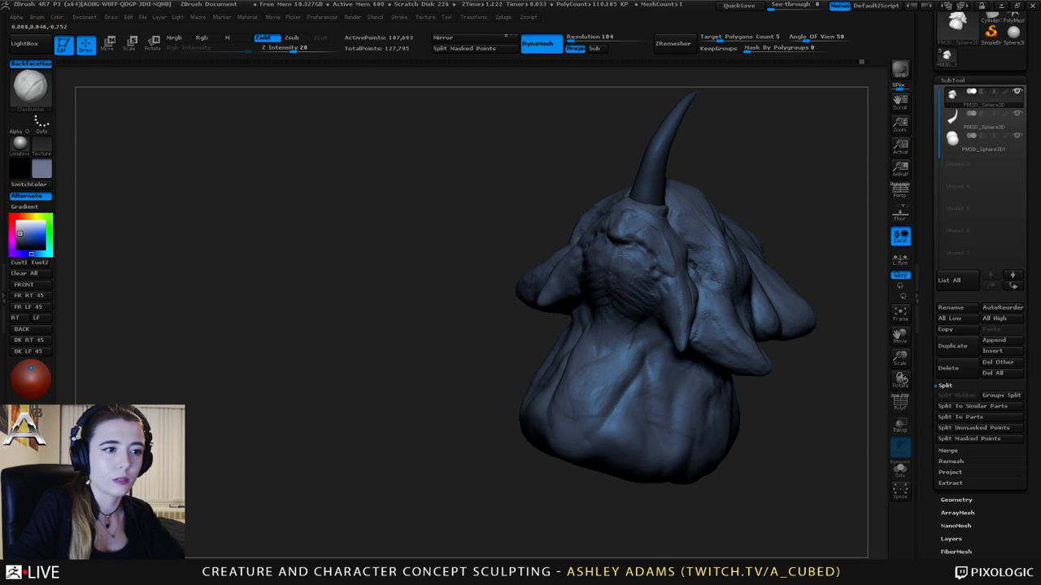
mouse_move(630, 251)
right_down()
mouse_move(605, 244)
mouse_move(634, 236)
mouse_move(653, 276)
mouse_move(683, 267)
mouse_move(675, 243)
mouse_move(660, 239)
right_up()
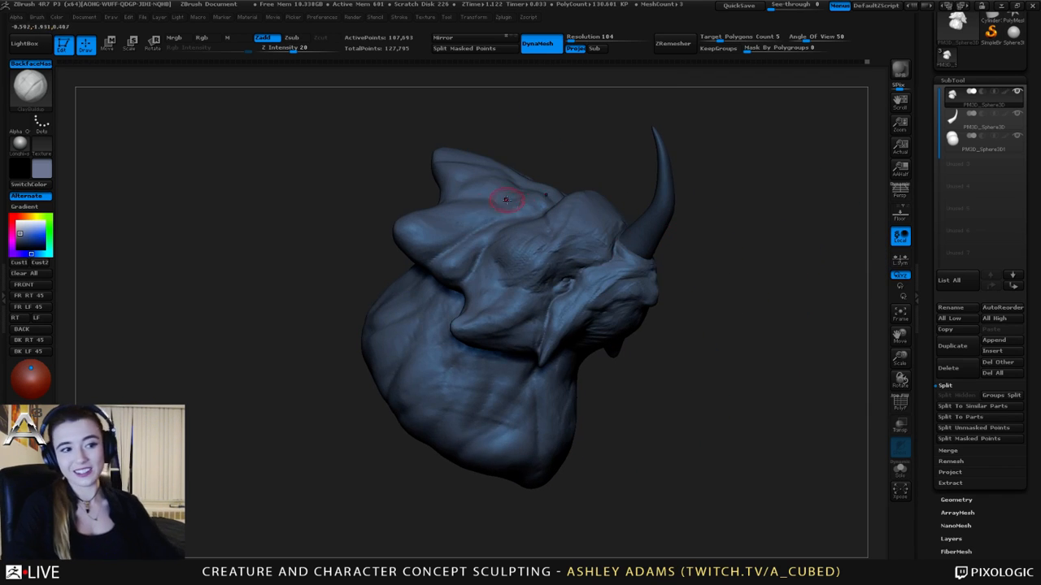
Thicken the lower cheek spike beside the jaw with ClayBuildup, working from the side and below
right_drag(578, 282, 496, 257)
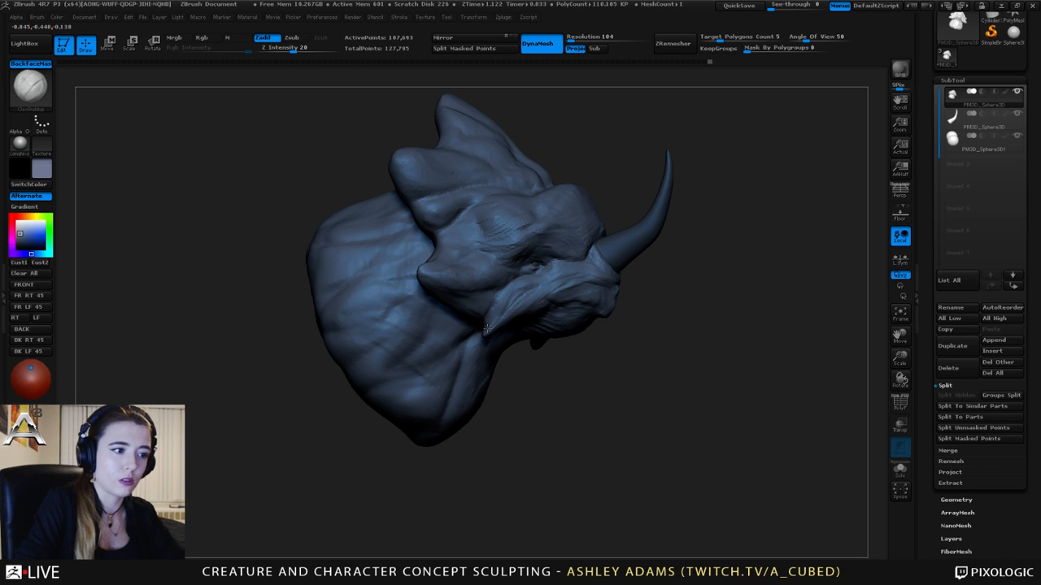
right_drag(531, 297, 579, 277)
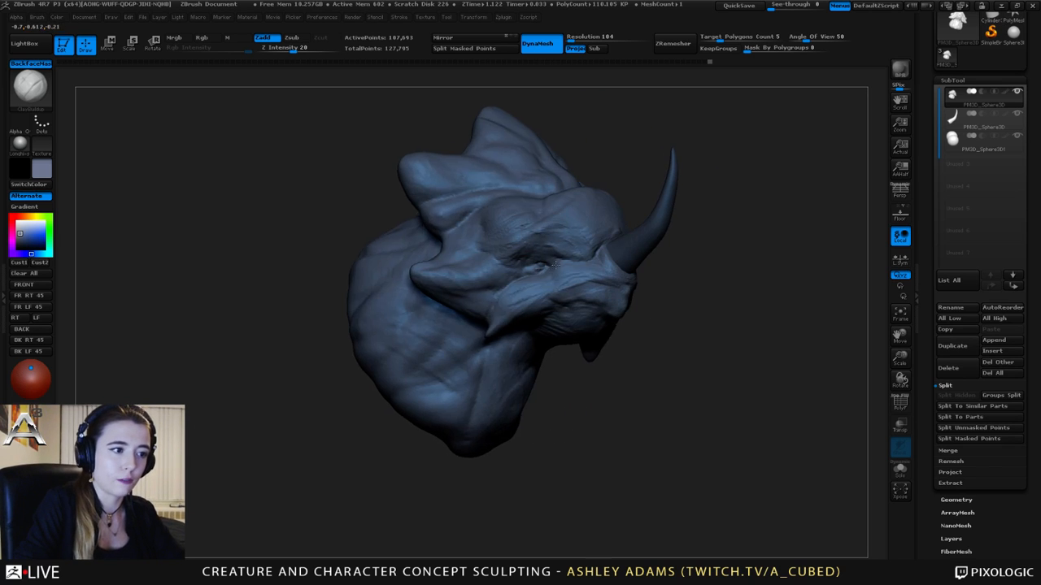
right_drag(500, 311, 520, 336)
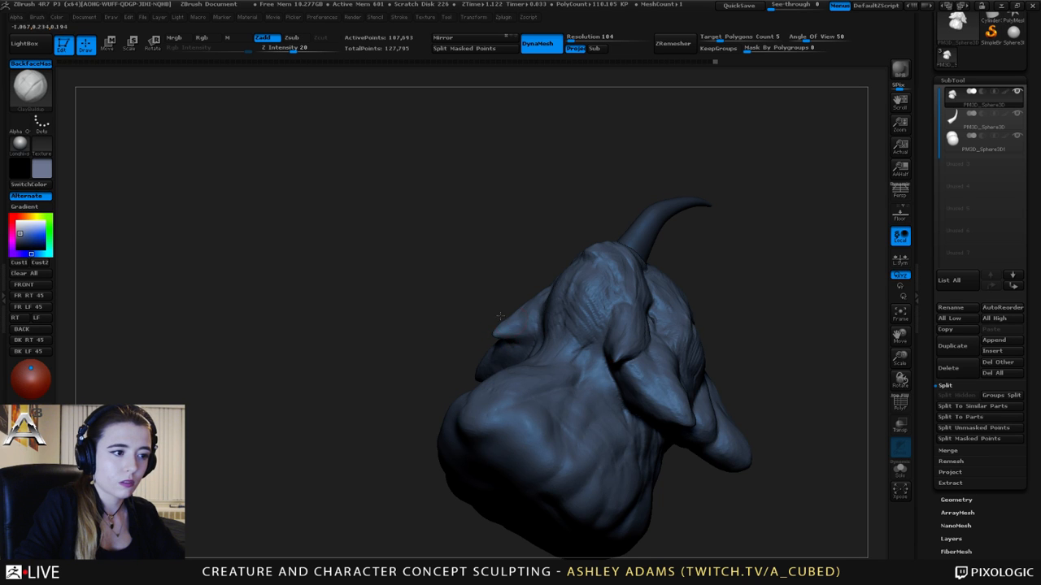
mouse_move(500, 315)
right_down()
mouse_move(502, 334)
mouse_move(613, 351)
mouse_move(561, 286)
right_up()
key(ctrl)
right_drag(561, 286, 600, 284)
Pull the tip of the lower cheek spike backward with a resized SnakeHook brush
key(space)
drag(539, 288, 546, 288)
mouse_move(462, 282)
ctrl+right_down()
mouse_move(512, 310)
mouse_move(521, 336)
mouse_move(511, 341)
ctrl+right_up()
key(b)
key(s)
key(h)
drag(498, 350, 482, 355)
right_drag(478, 354, 493, 361)
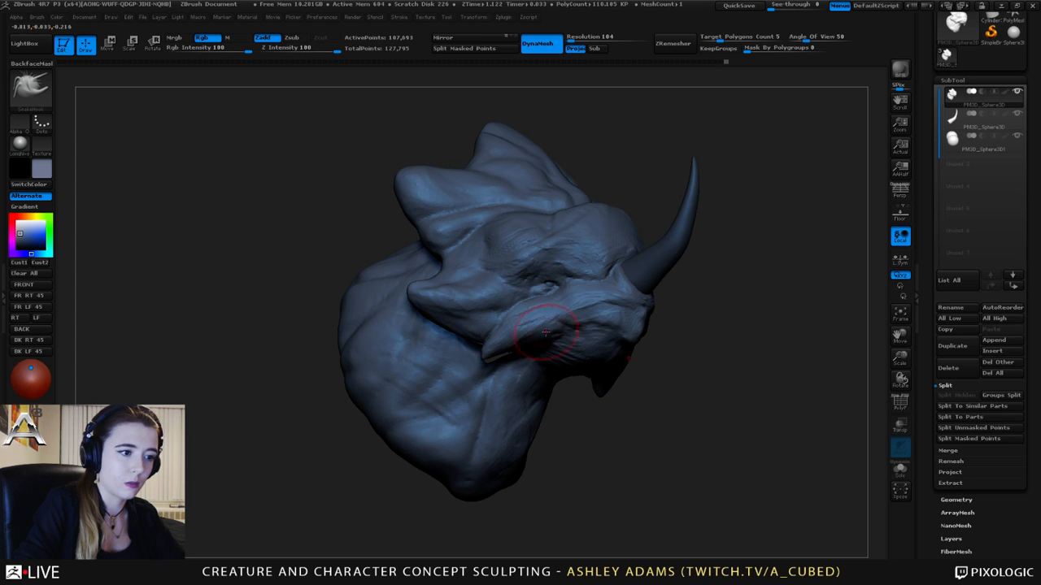
Carve creases along the beak, the mouth corner and the area around the eye with Dam_Standard
mouse_move(569, 303)
right_down()
mouse_move(579, 325)
mouse_move(563, 316)
mouse_move(523, 324)
mouse_move(535, 327)
mouse_move(545, 314)
mouse_move(558, 325)
right_up()
key(b)
key(d)
key(s)
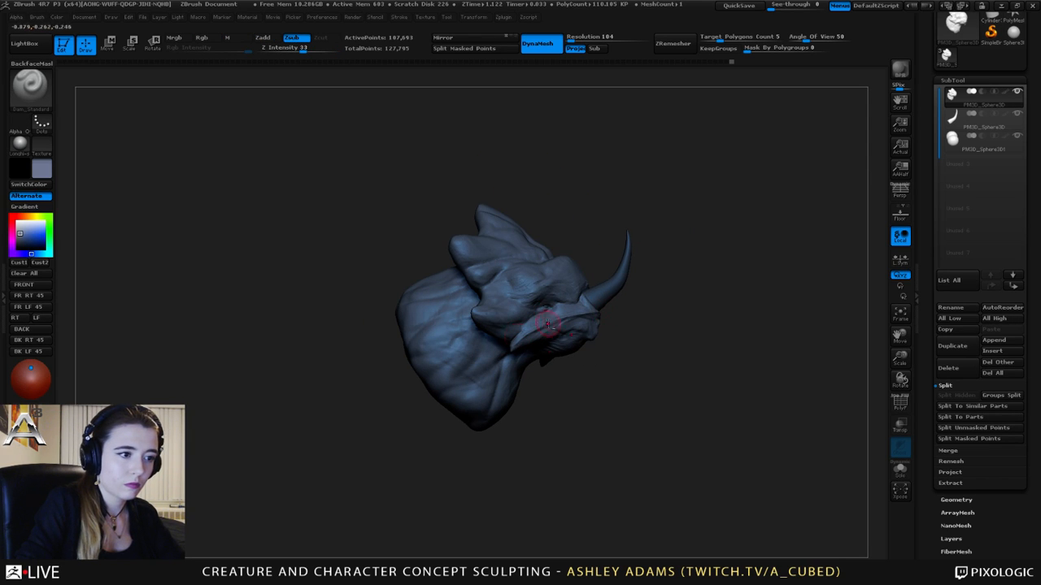
mouse_move(548, 323)
right_down()
mouse_move(499, 301)
mouse_move(523, 309)
mouse_move(511, 319)
right_up()
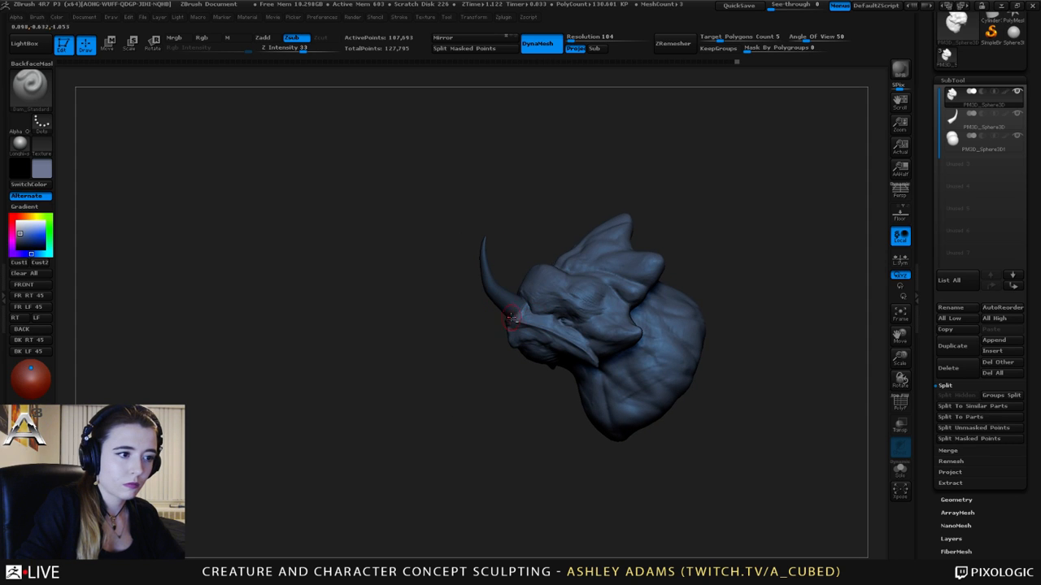
right_drag(586, 330, 523, 338)
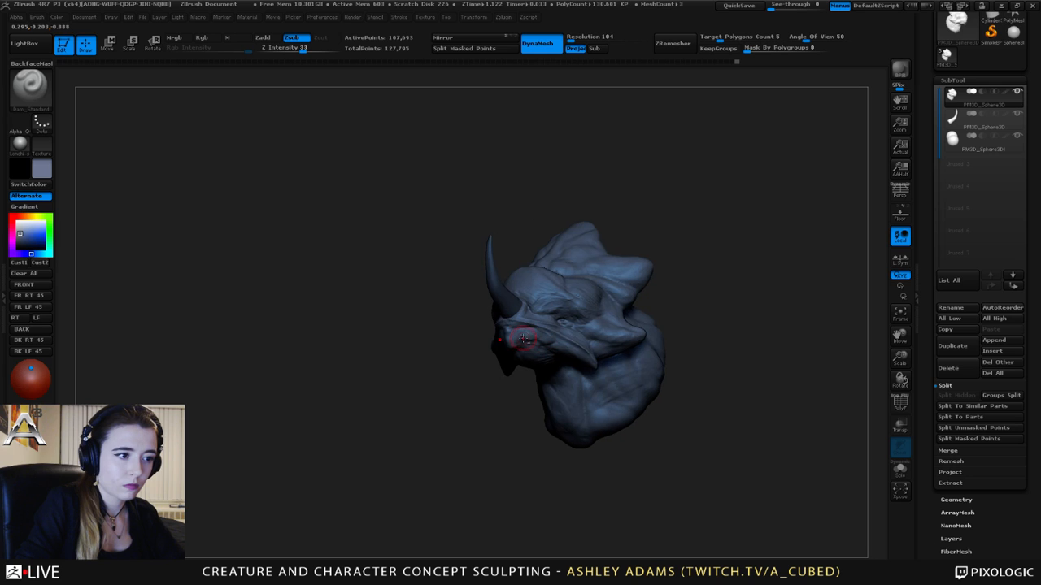
right_drag(589, 358, 510, 313)
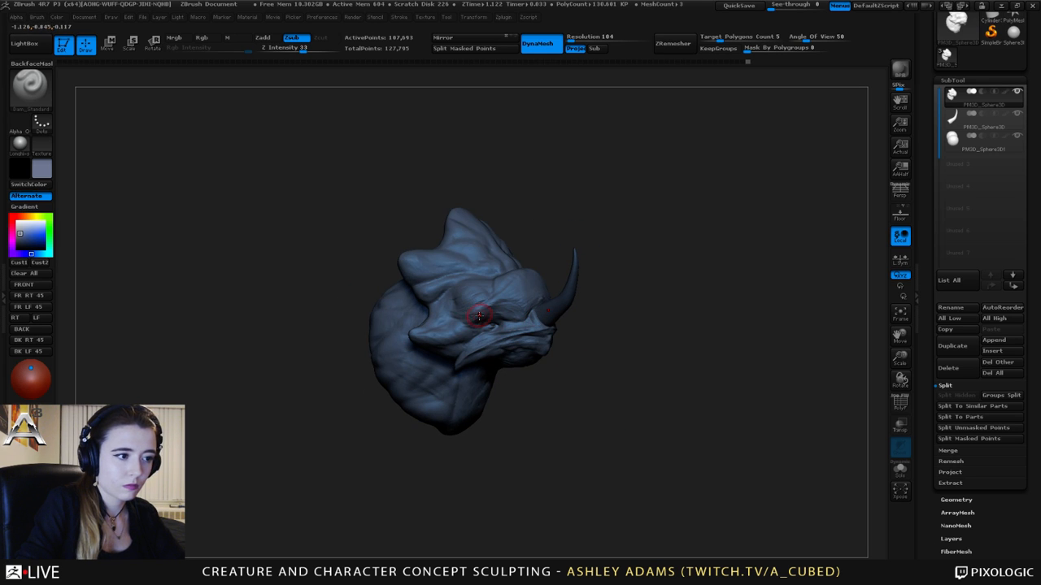
Build up wrinkled folds on the temple above and behind the eye with ClayBuildup
key(b)
key(c)
key(b)
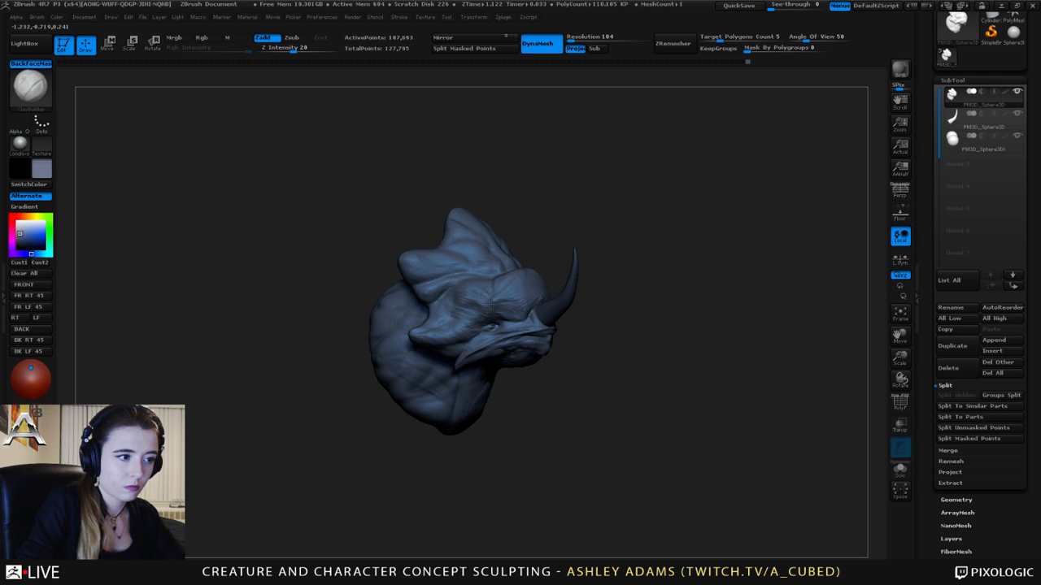
mouse_move(470, 301)
right_down()
mouse_move(428, 292)
mouse_move(520, 291)
mouse_move(491, 299)
mouse_move(470, 289)
mouse_move(522, 309)
mouse_move(465, 323)
right_up()
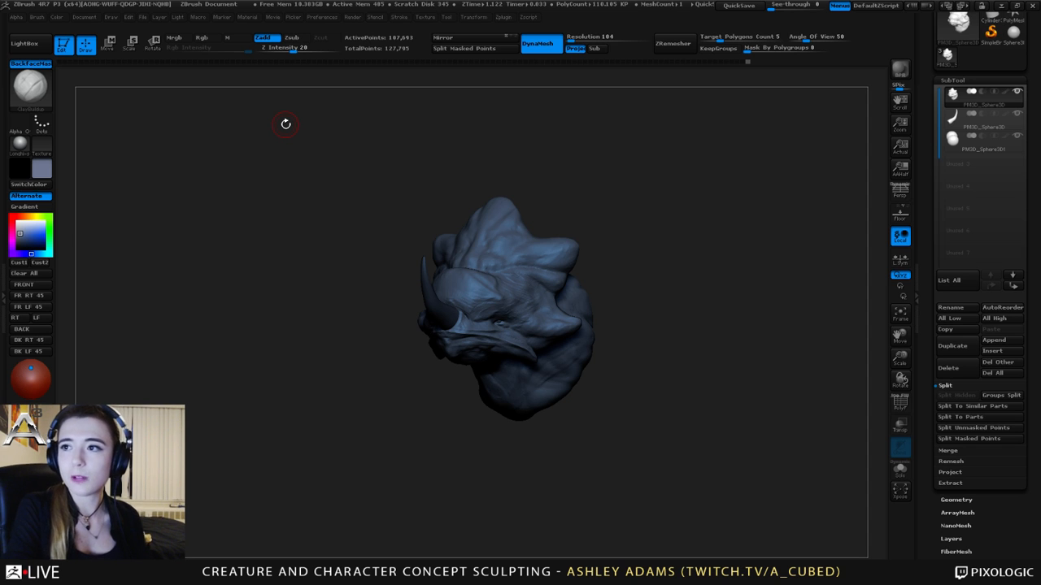
drag(285, 124, 502, 278)
key(ctrl)
mouse_move(502, 277)
ctrl+right_down()
mouse_move(459, 346)
mouse_move(488, 365)
ctrl+right_up()
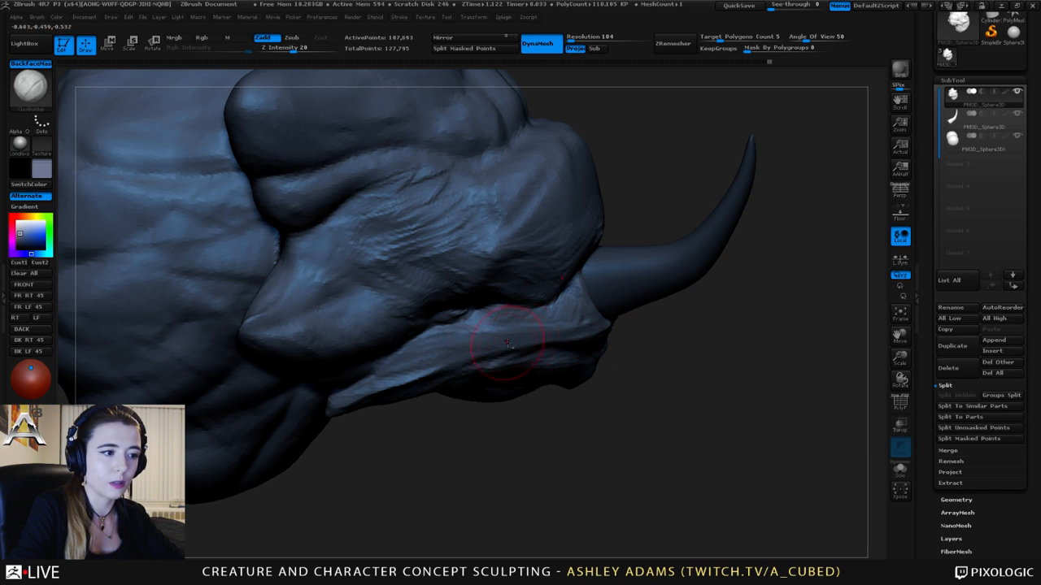
Refine the beak's bridge and the area between the horn base and the eyes with ClayBuildup
mouse_move(651, 398)
right_down()
mouse_move(529, 382)
mouse_move(536, 298)
mouse_move(574, 319)
right_up()
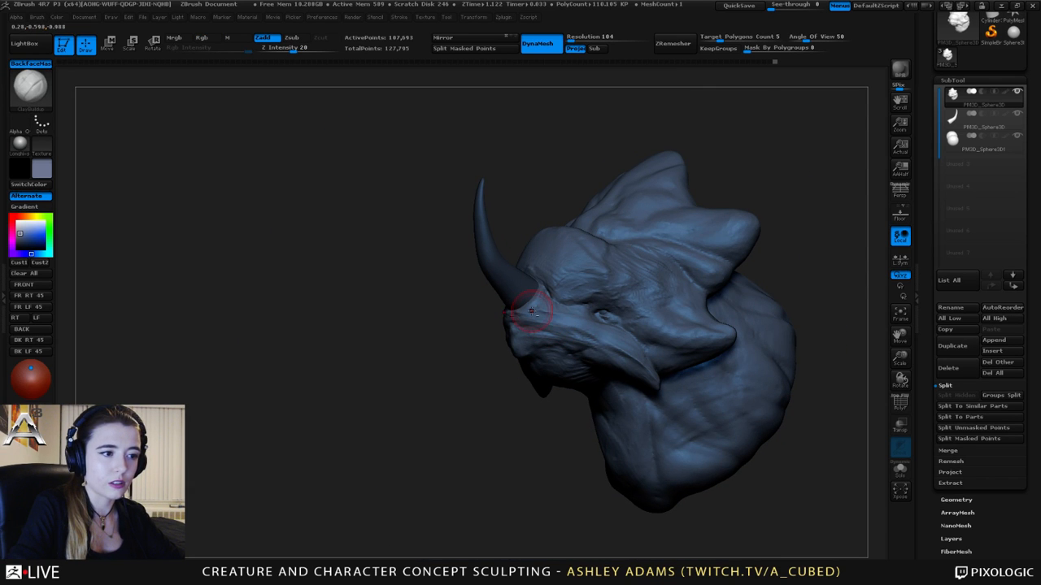
right_drag(551, 318, 480, 297)
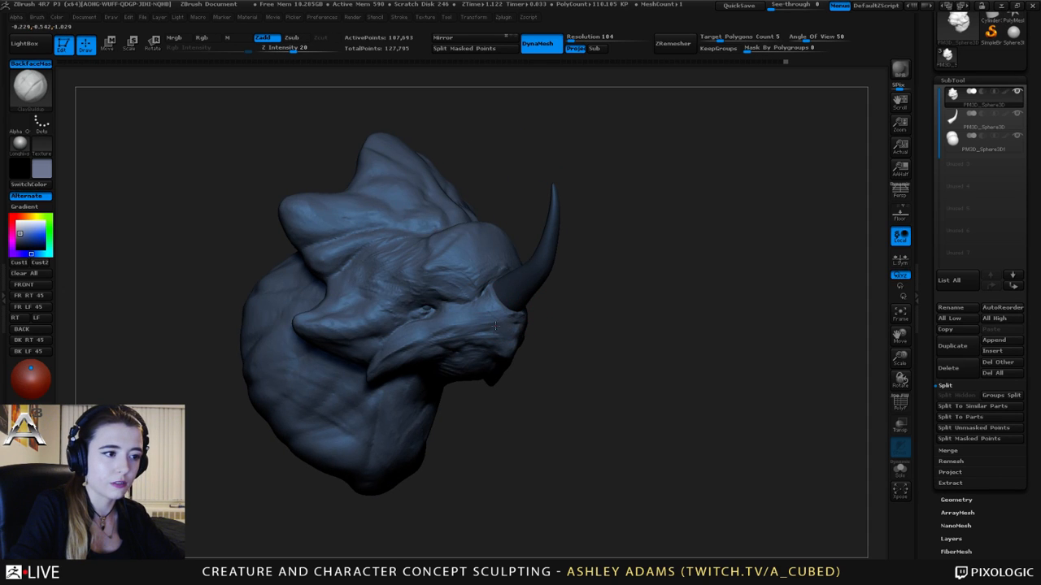
mouse_move(498, 327)
right_down()
mouse_move(608, 320)
mouse_move(521, 358)
right_up()
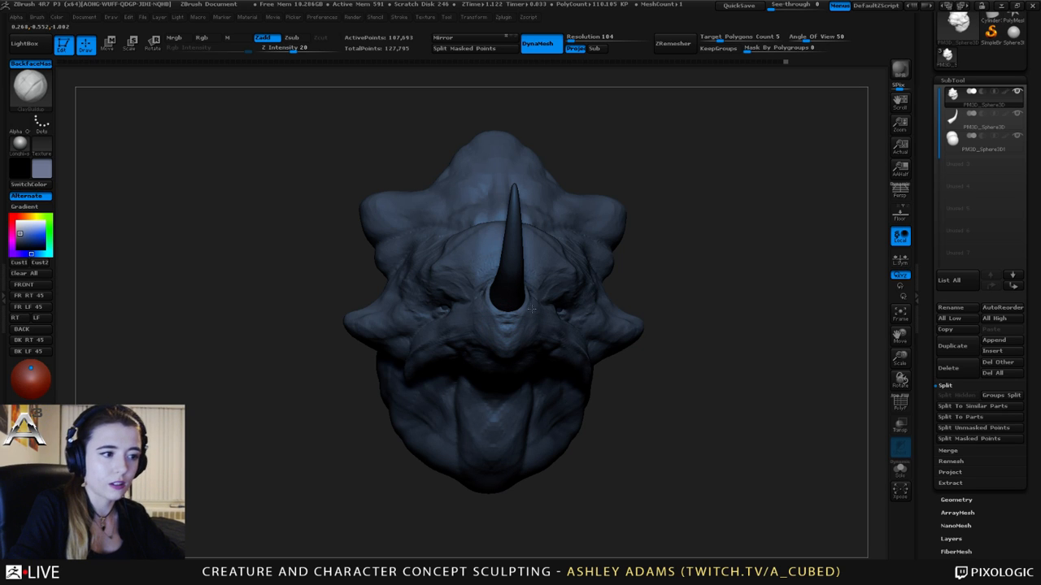
right_drag(540, 323, 505, 302)
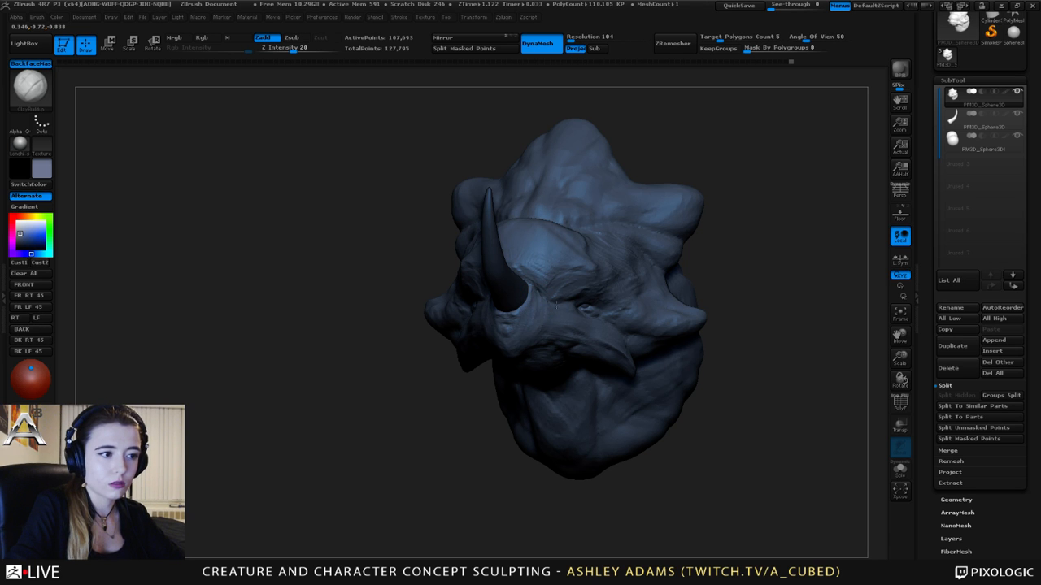
mouse_move(556, 302)
mouse_down()
mouse_move(539, 290)
mouse_move(520, 305)
mouse_move(485, 254)
mouse_move(540, 297)
mouse_move(453, 274)
mouse_move(474, 249)
mouse_move(486, 301)
mouse_up()
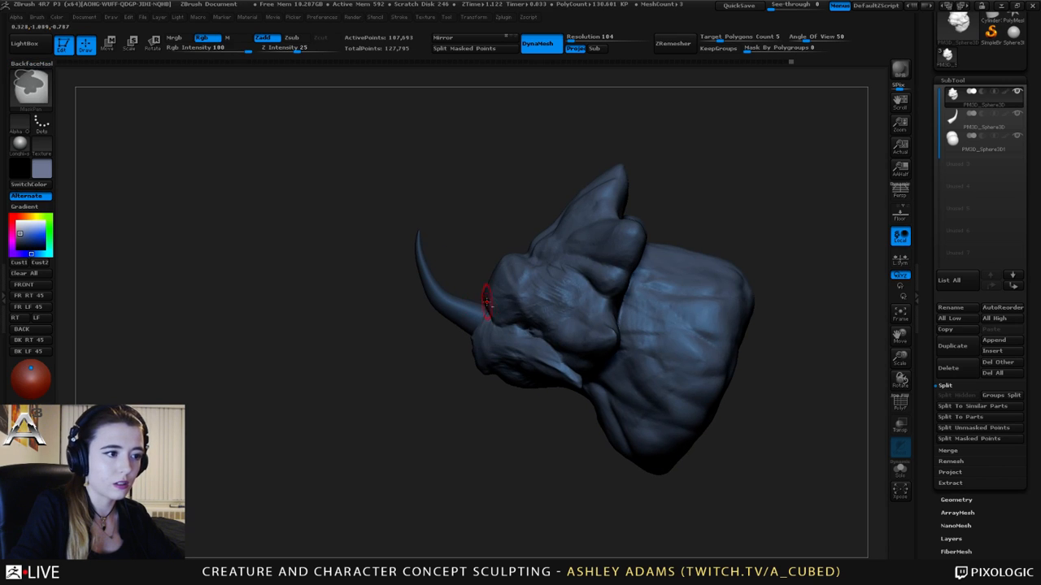
Select the horn subtool, place a Scale transpose line on it and mirror the horn
alt+click(486, 301)
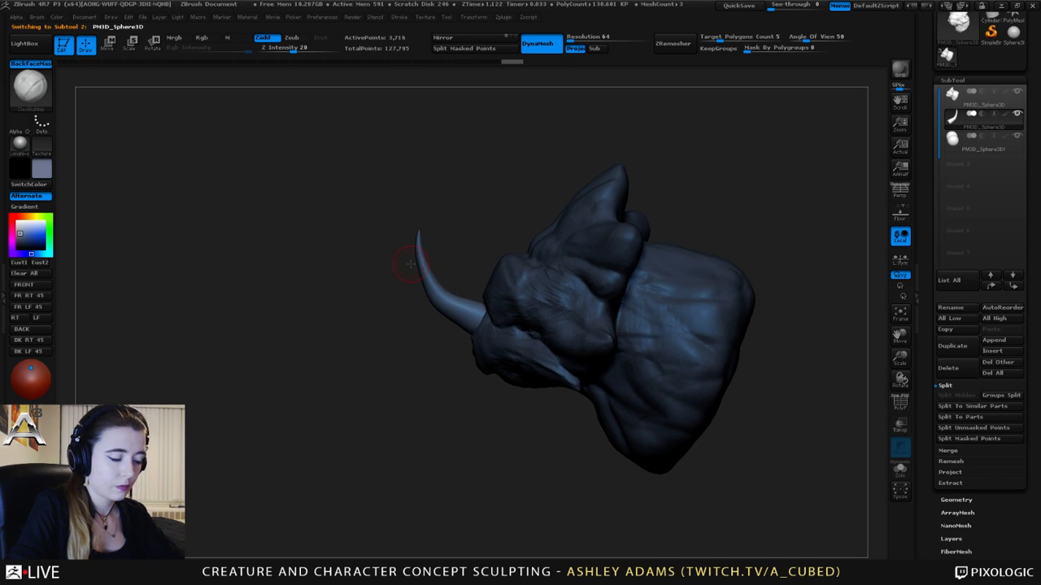
drag(368, 242, 344, 246)
key(e)
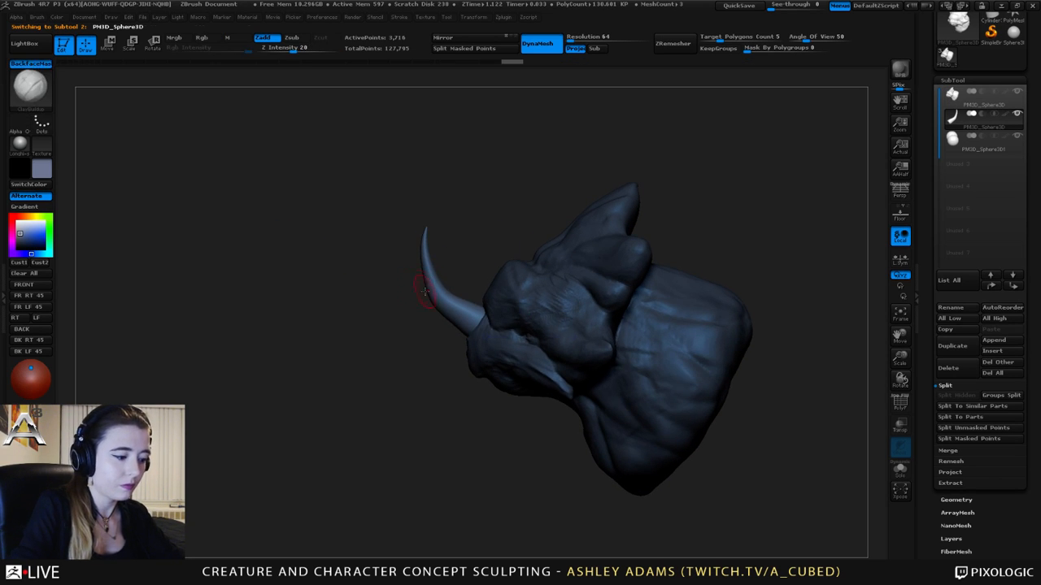
drag(485, 323, 163, 92)
drag(244, 223, 309, 231)
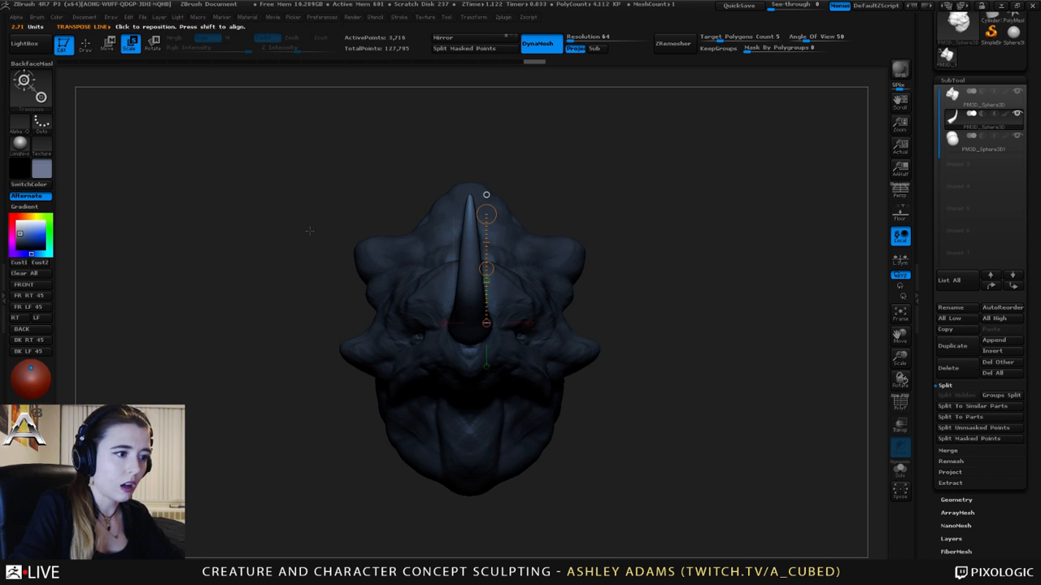
click(444, 39)
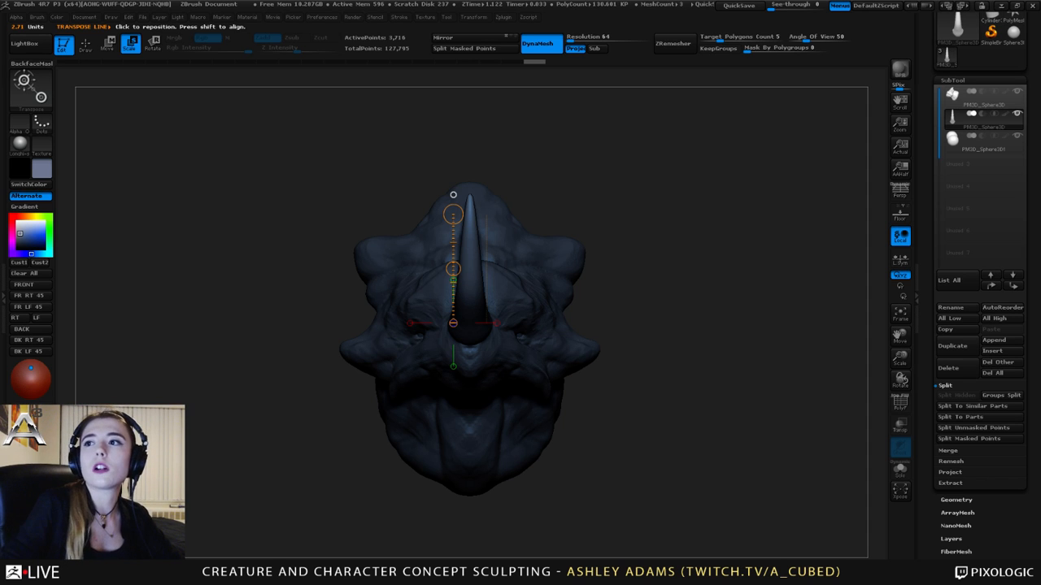
Return from scaling to Draw mode on the horn subtool, adjust the draw size and switch to the SnakeHook brush
drag(309, 213, 265, 227)
key(q)
key(space)
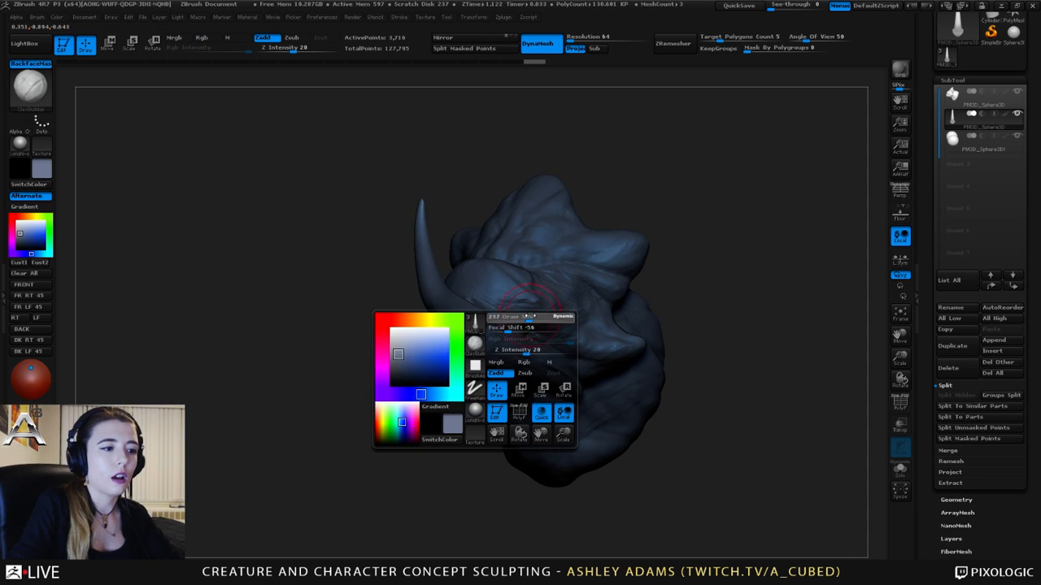
mouse_move(536, 316)
mouse_down()
mouse_move(501, 315)
mouse_move(504, 340)
mouse_up()
key(b)
key(s)
key(h)
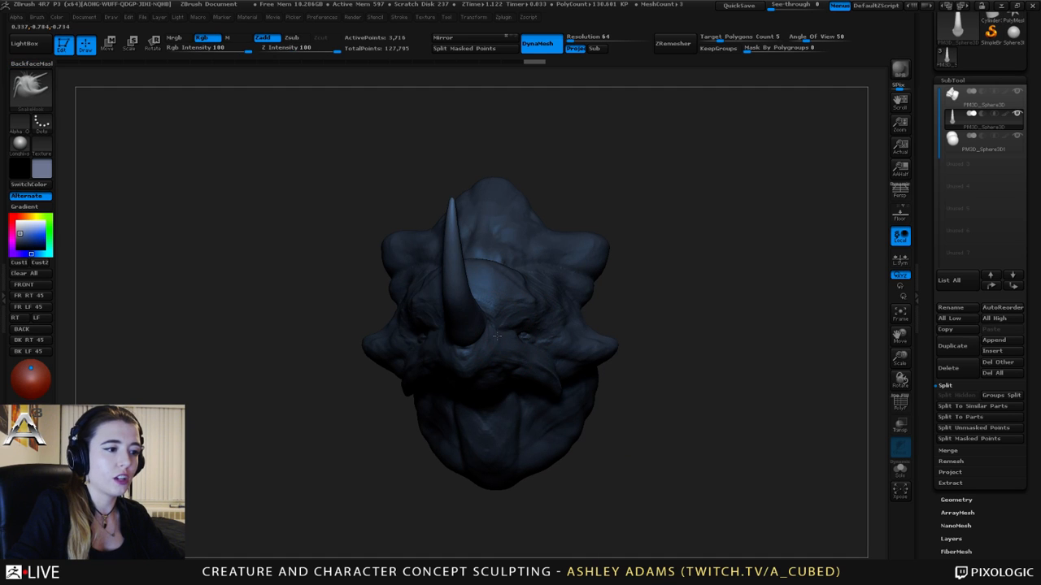
Display the creature as a flat side-view silhouette by applying the Outline Thin material and setting the main colour to black
right_drag(476, 339, 455, 342)
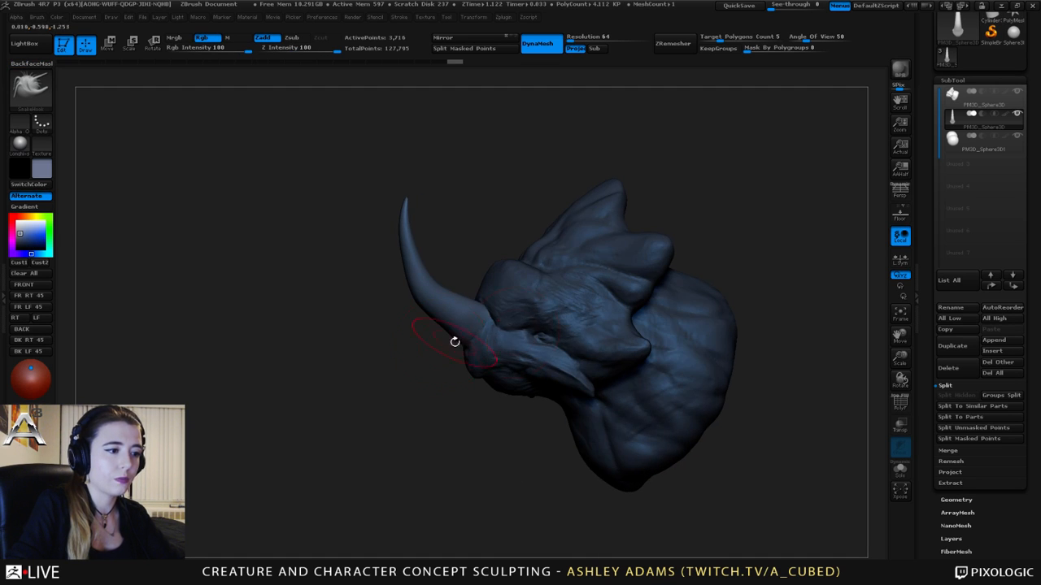
right_drag(543, 316, 514, 302)
alt+right_drag(608, 351, 490, 291)
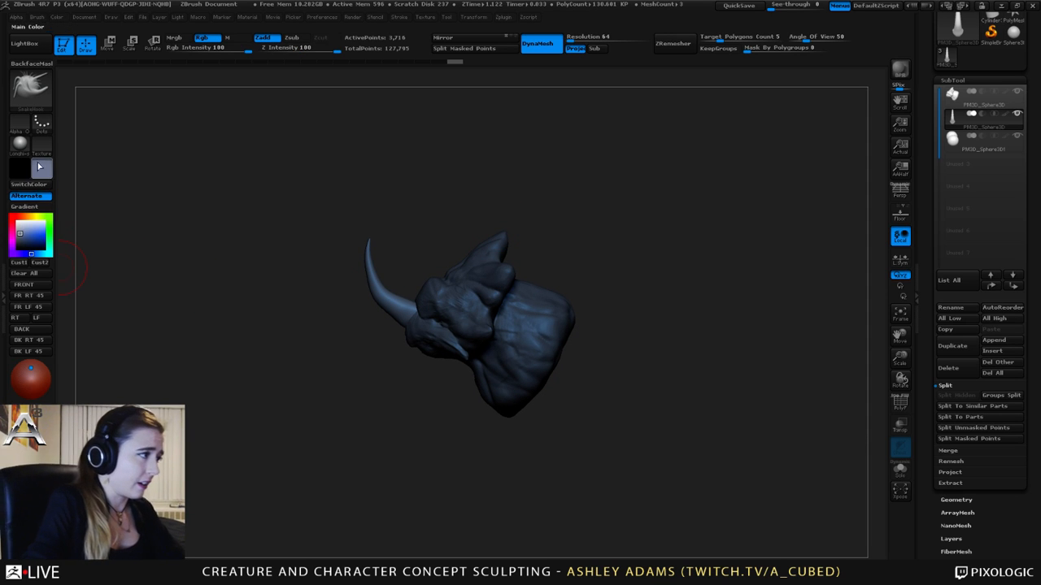
click(20, 143)
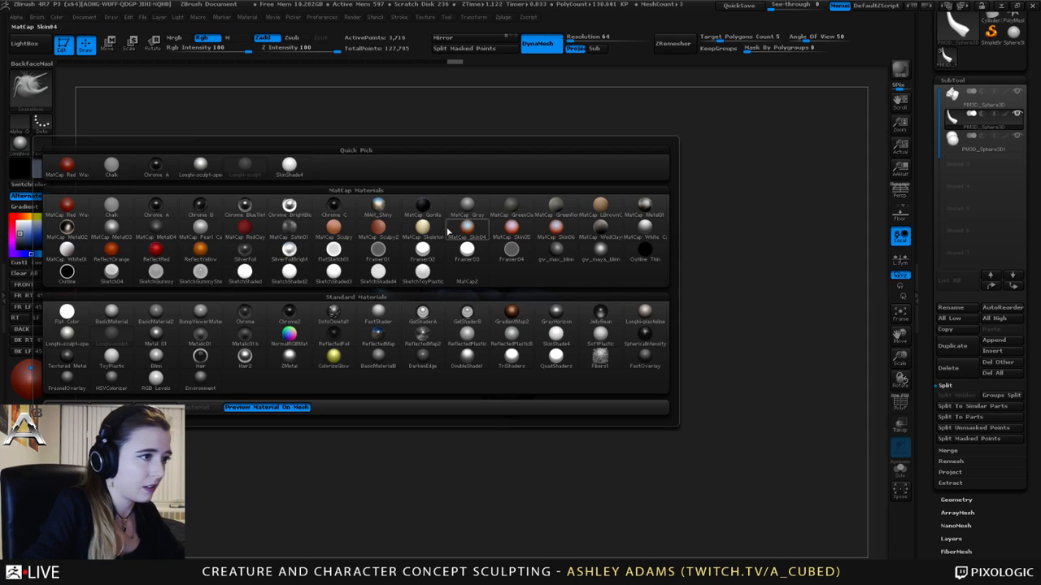
click(644, 251)
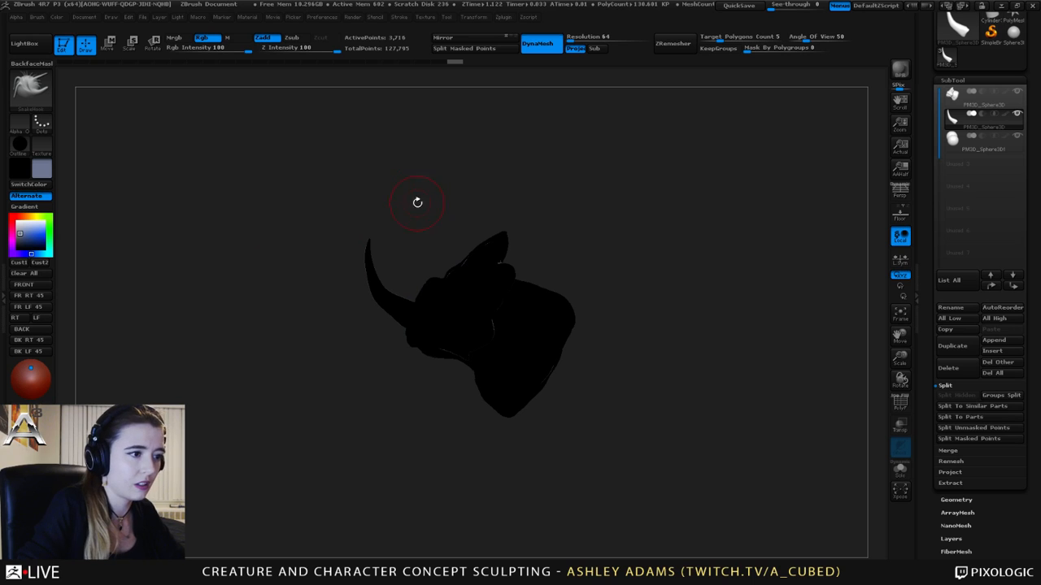
alt+right_drag(415, 191, 440, 190)
drag(19, 245, 12, 252)
ctrl+right_drag(410, 199, 467, 213)
alt+right_drag(540, 184, 477, 176)
mouse_move(611, 189)
ctrl+right_down()
mouse_move(591, 185)
mouse_move(582, 212)
ctrl+right_up()
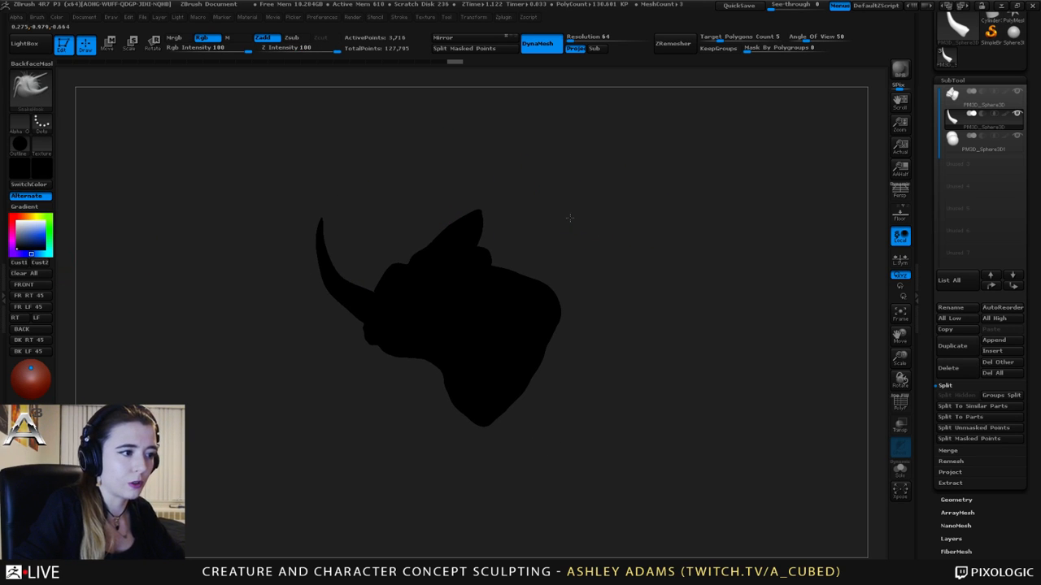
alt+right_drag(460, 199, 507, 197)
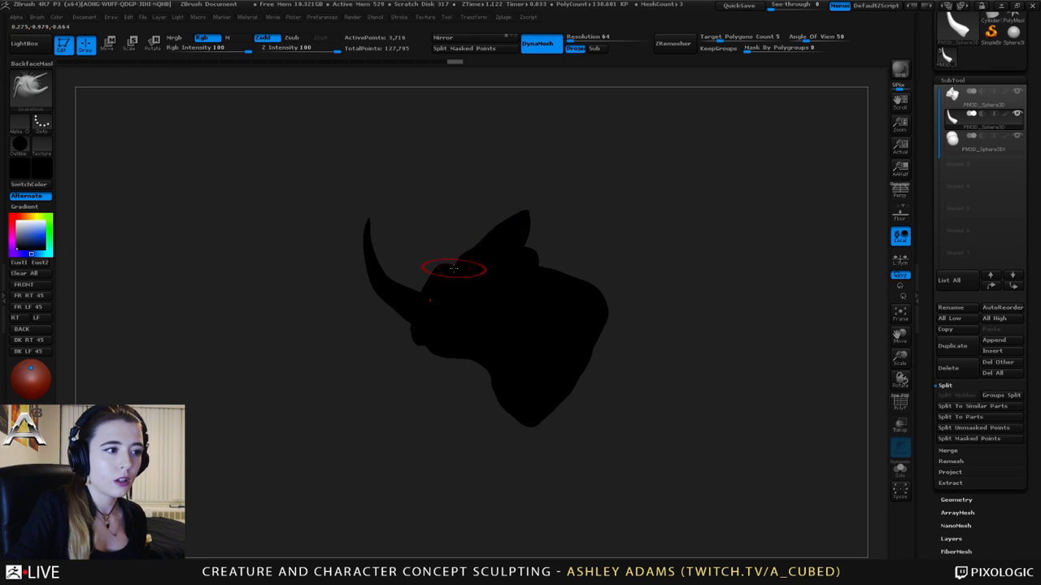
Try to reshape the silhouette near the horn with a resized SnakeHook brush, select the head subtool and undo the pull
key(space)
drag(458, 266, 469, 266)
mouse_move(431, 294)
mouse_down()
mouse_move(418, 268)
mouse_move(426, 279)
mouse_move(440, 261)
mouse_move(407, 254)
mouse_move(393, 235)
mouse_up()
alt+click(449, 275)
key(ctrl+z)
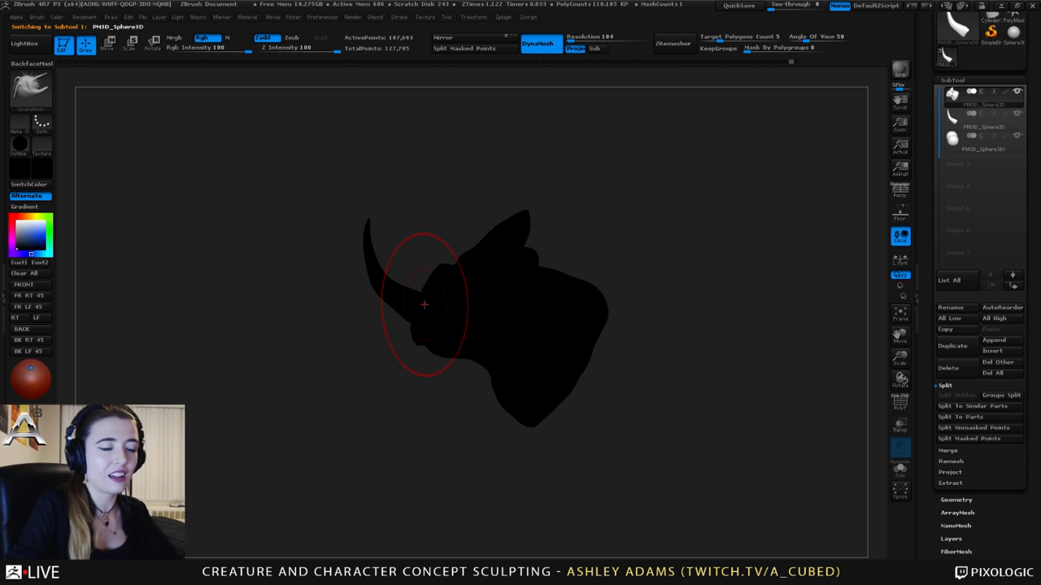
Restore the shaded display by applying the Longhi-sculpt material and setting the main colour to greyish blue
click(21, 146)
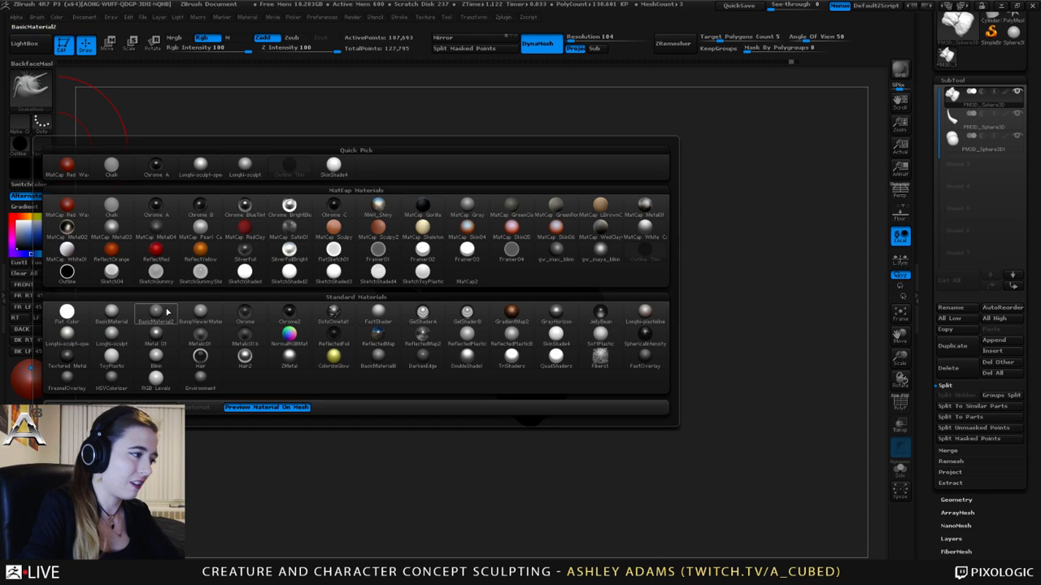
click(111, 334)
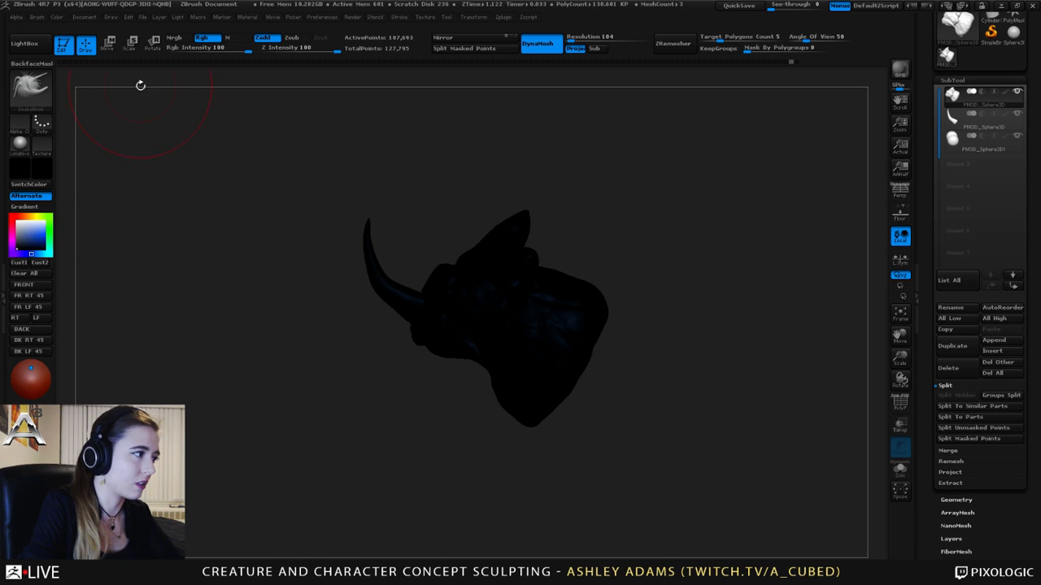
click(21, 236)
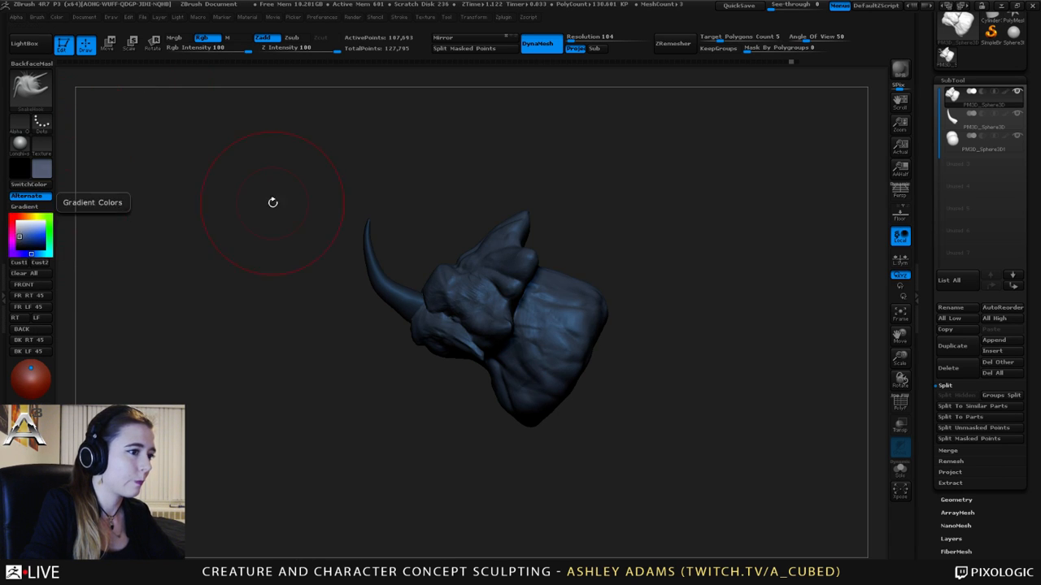
Select the horn subtool, set the brush size and adjust the horn's tip and base from the front with SnakeHook
mouse_move(274, 202)
mouse_down()
mouse_move(484, 273)
mouse_move(441, 348)
mouse_move(398, 220)
mouse_up()
alt+click(438, 242)
mouse_move(484, 236)
mouse_down()
mouse_move(392, 192)
mouse_move(388, 179)
mouse_up()
key(space)
click(418, 201)
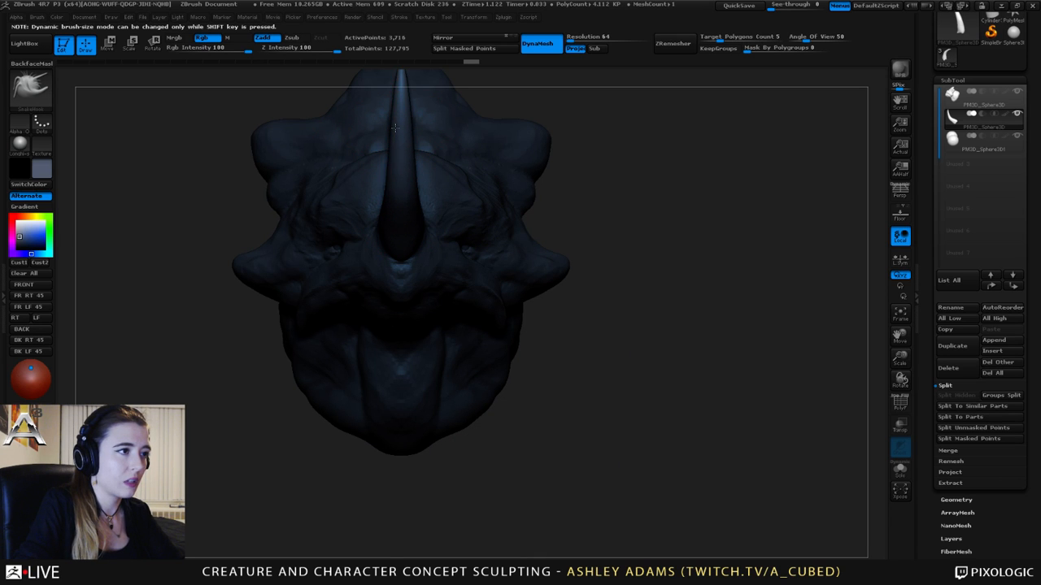
drag(394, 128, 397, 120)
mouse_move(479, 175)
right_down()
mouse_move(428, 192)
mouse_move(429, 228)
right_up()
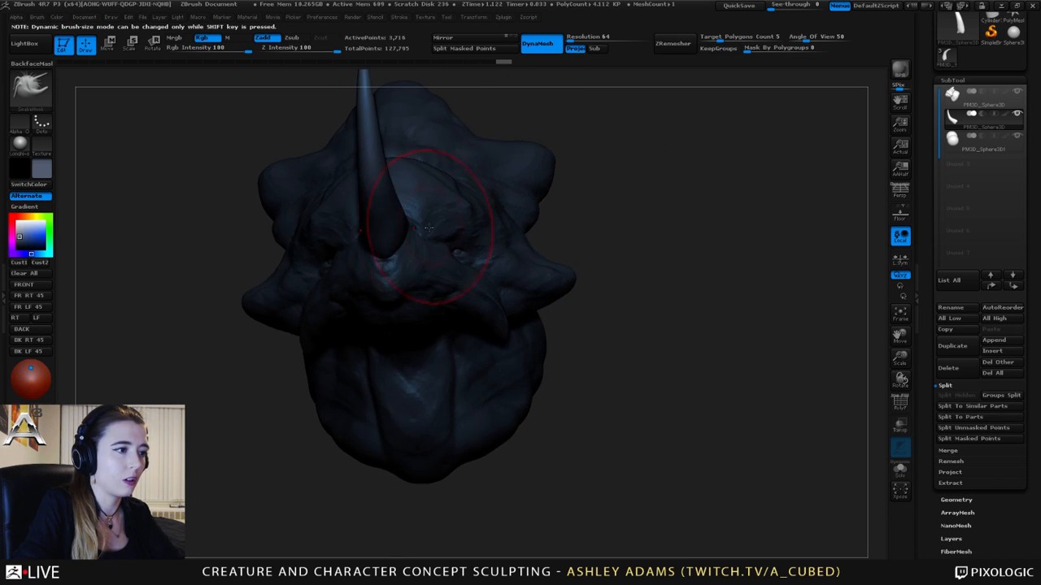
drag(417, 231, 413, 247)
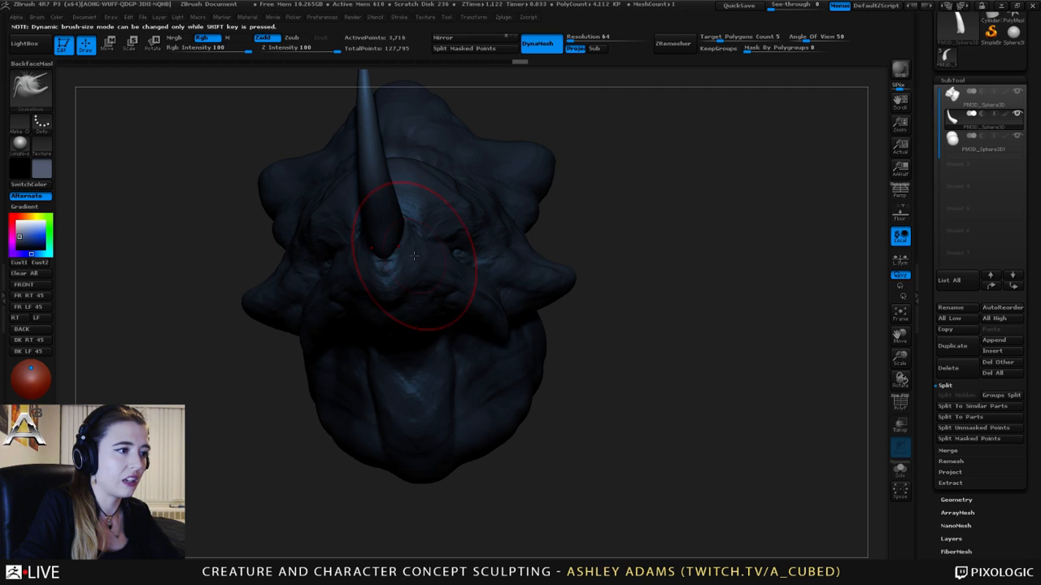